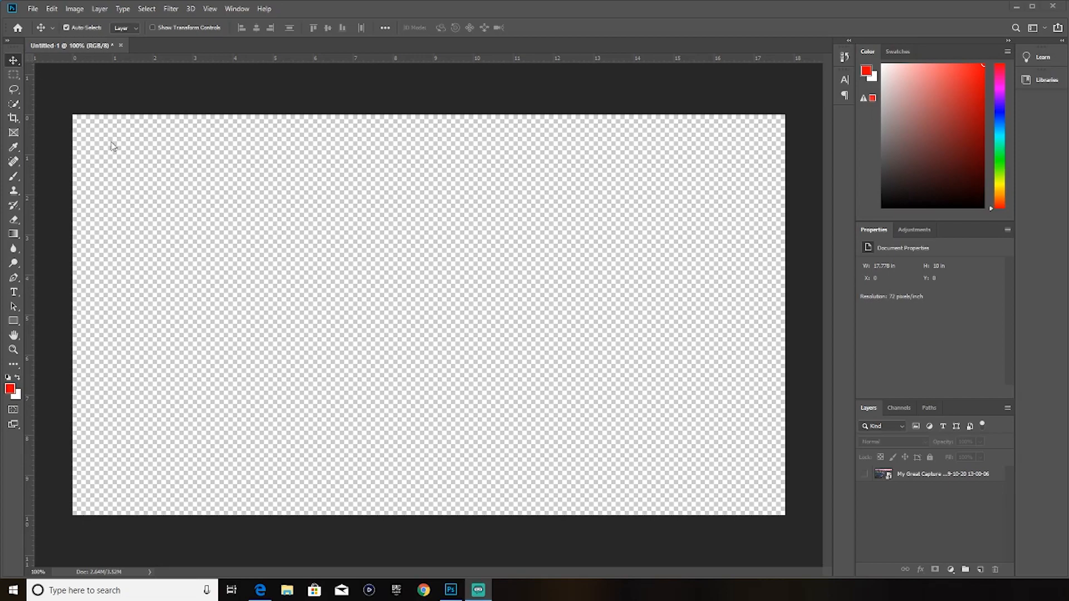
click(32, 9)
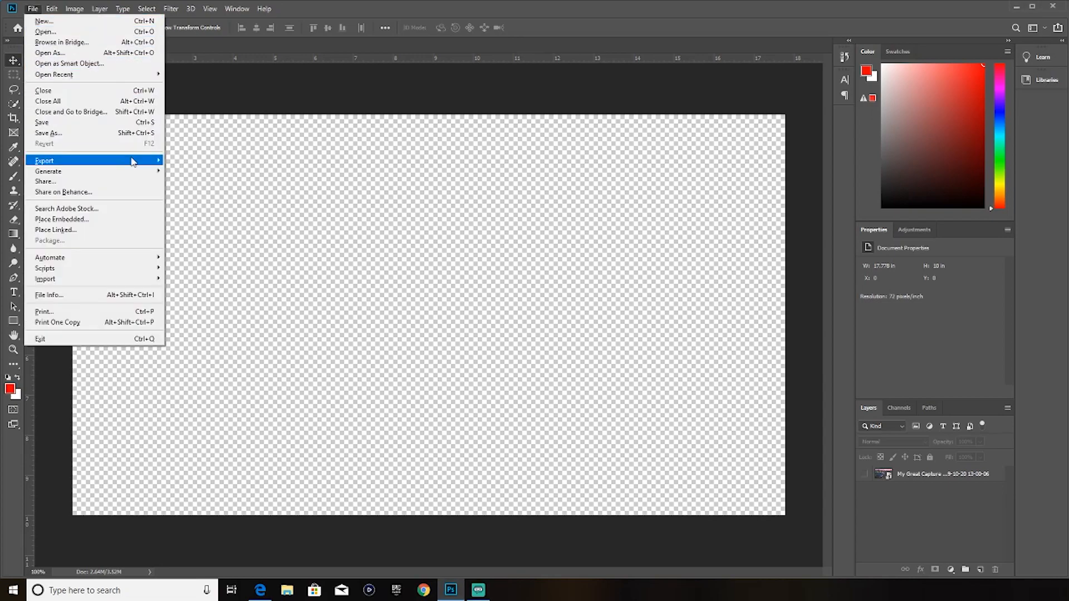
click(105, 219)
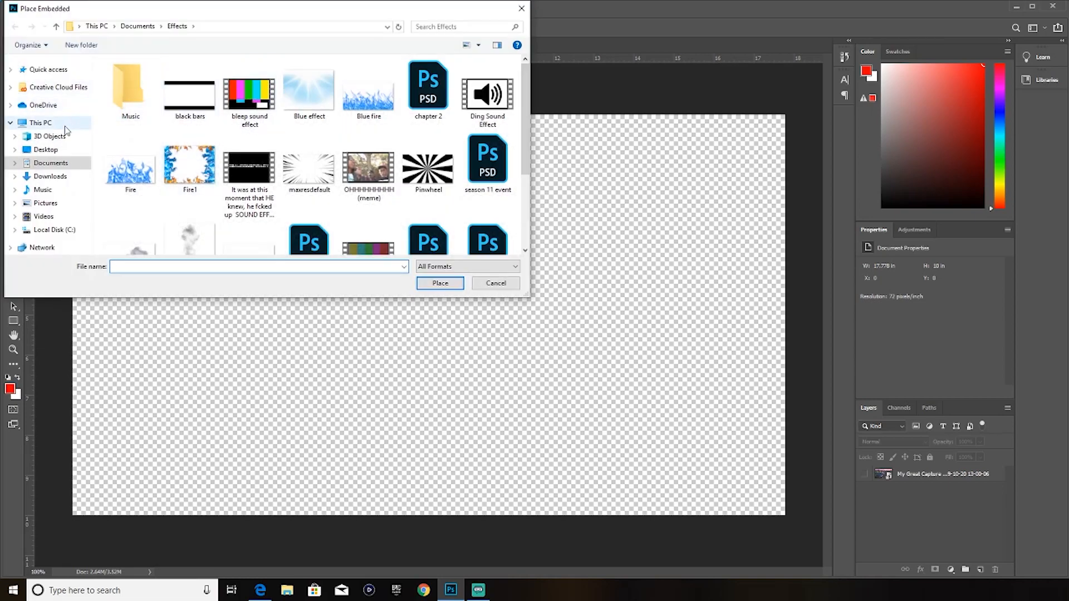
click(50, 163)
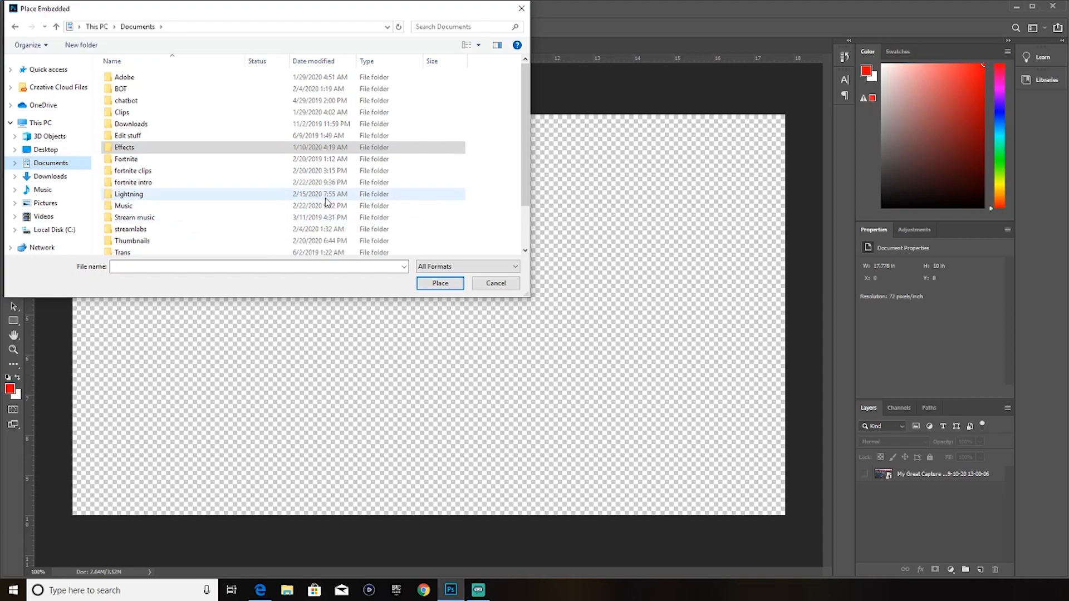
double_click(158, 159)
double_click(161, 90)
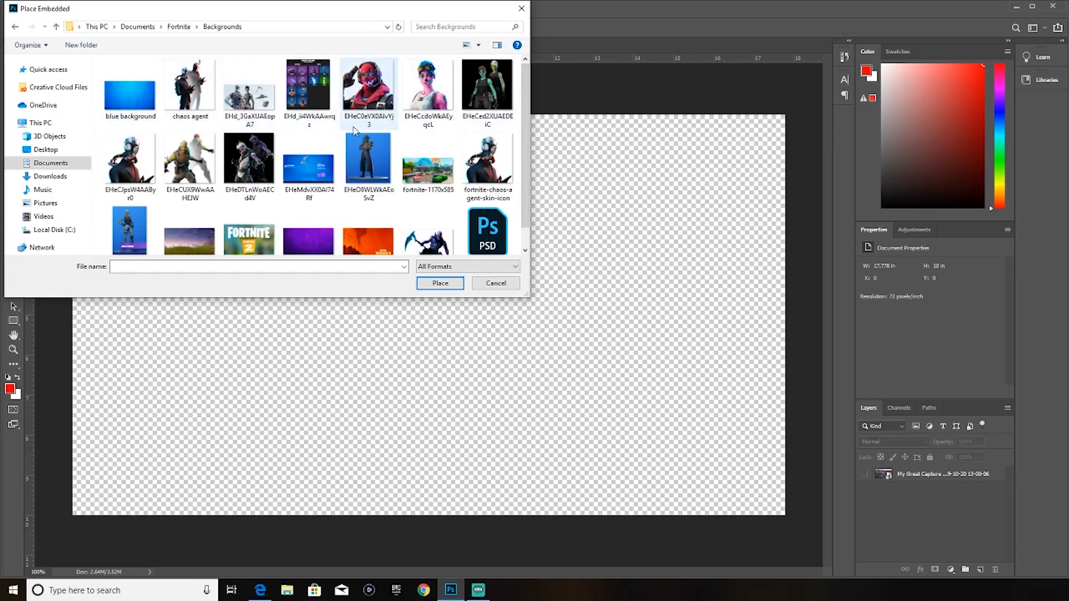
scroll(488, 167, down, 1)
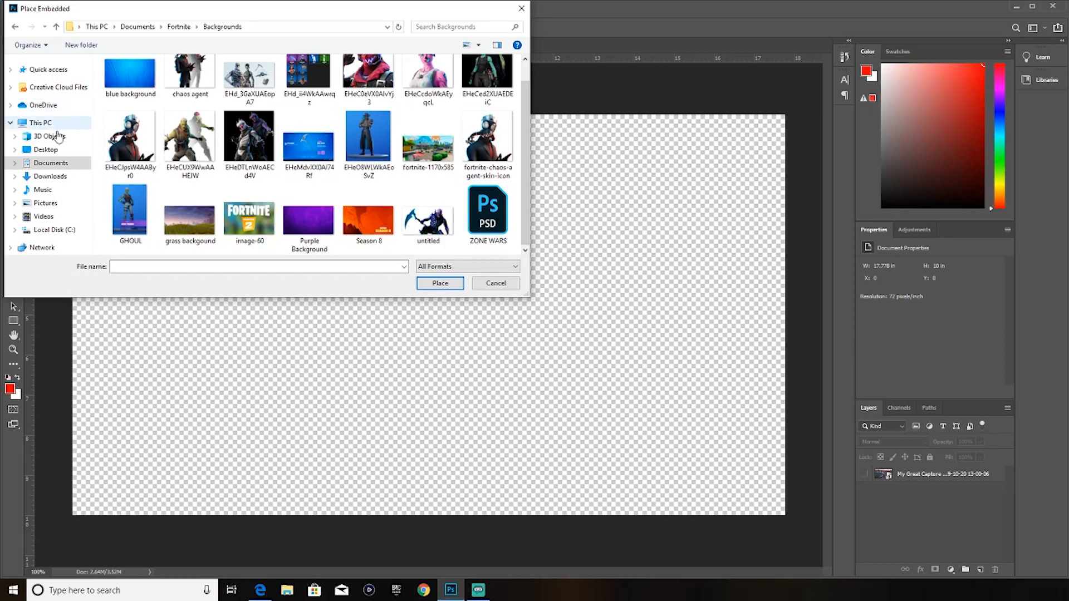
click(58, 163)
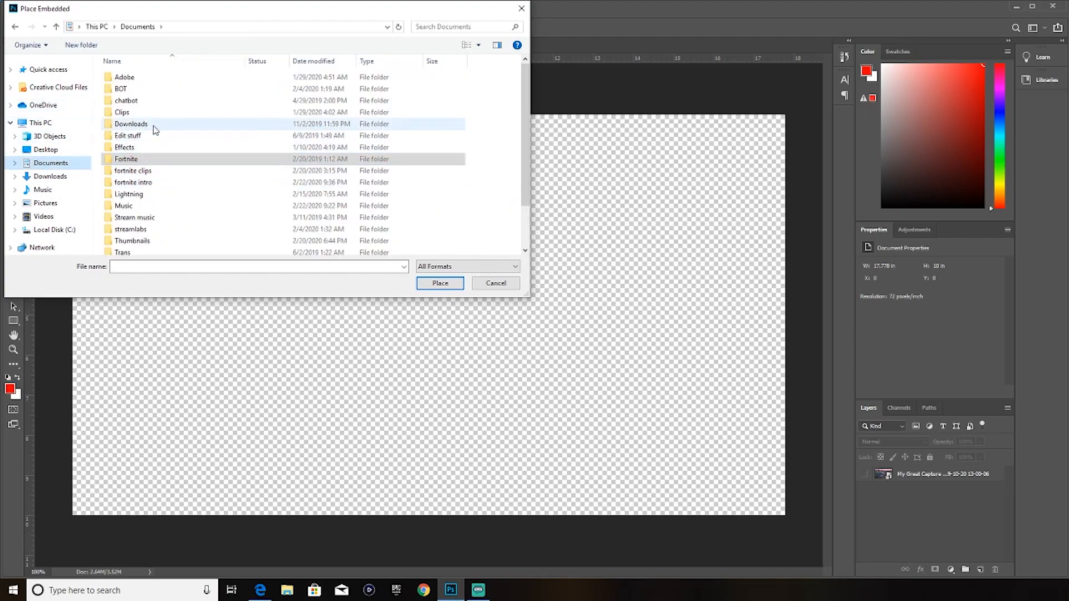
click(71, 149)
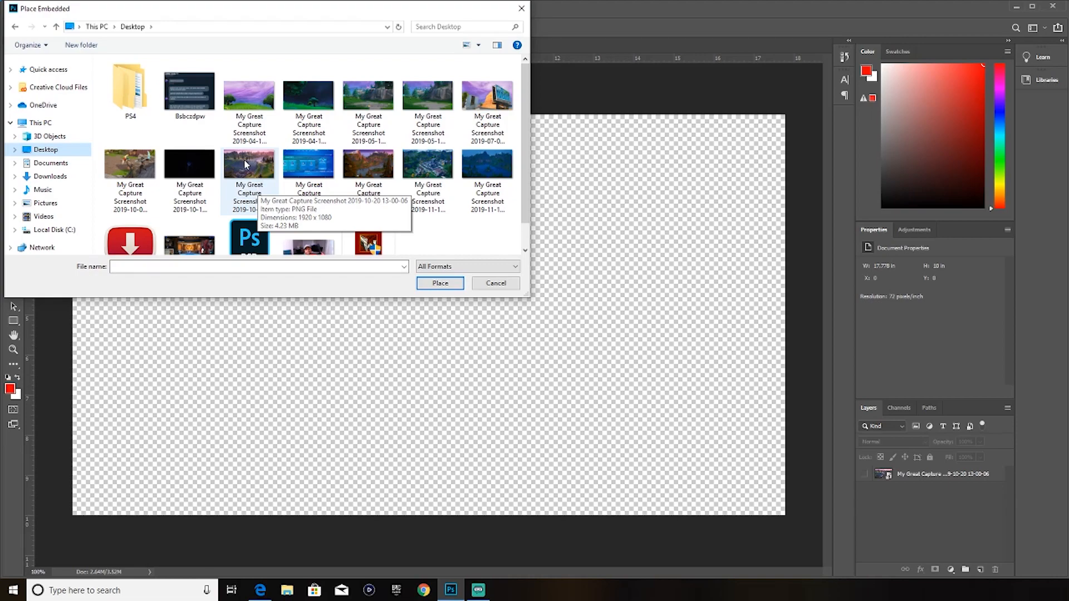
click(245, 165)
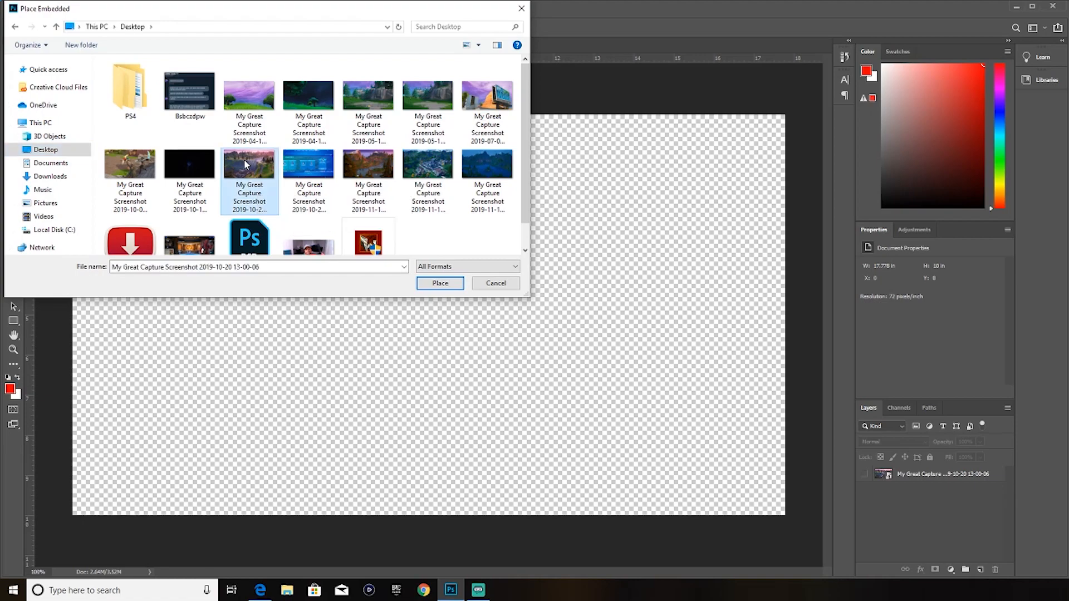
click(447, 285)
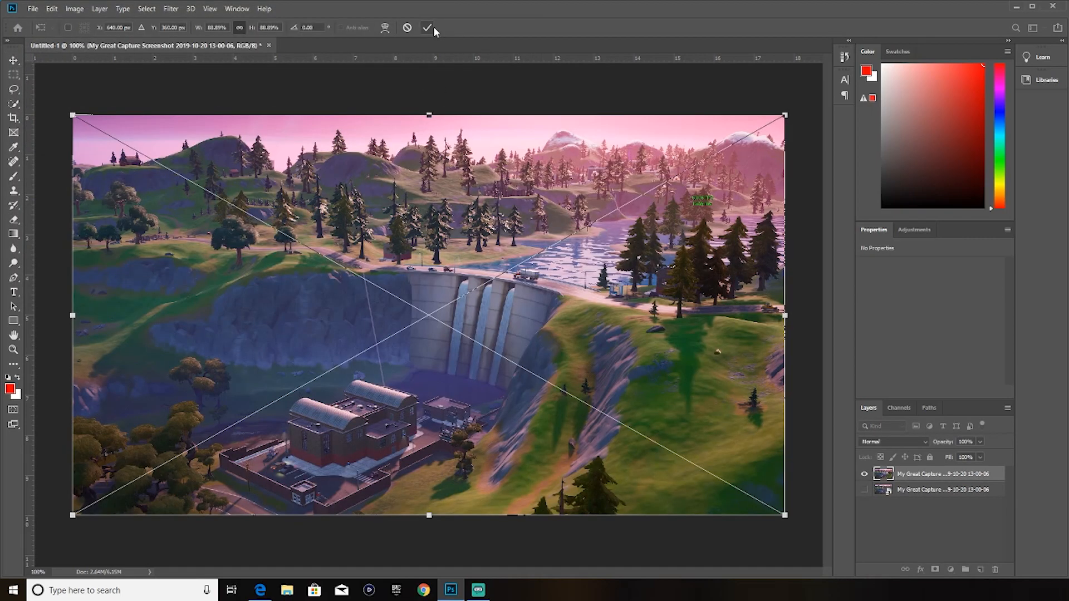
click(429, 28)
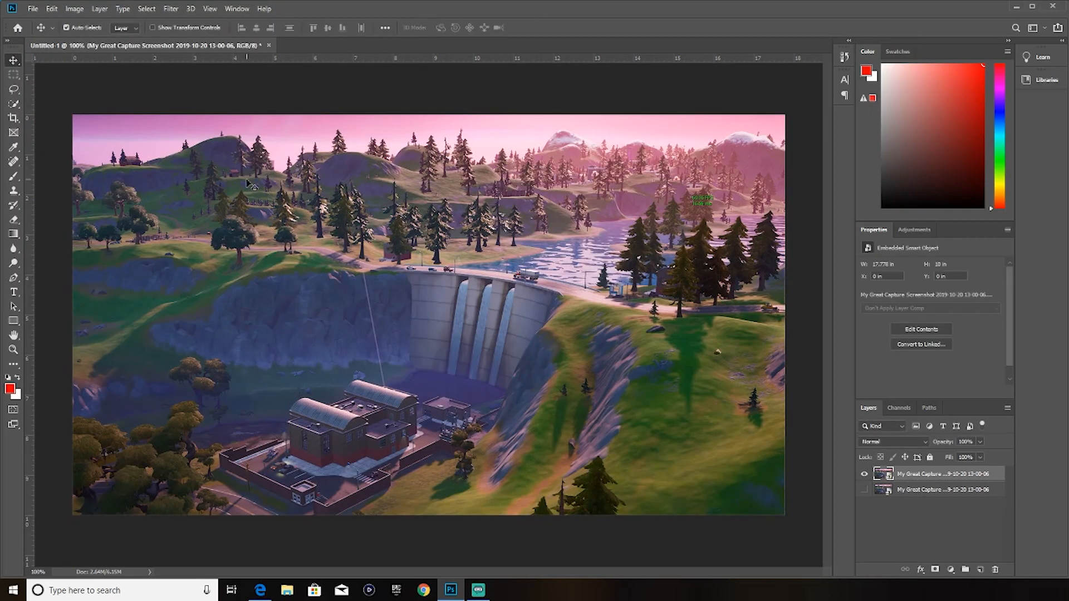
Place the Snow-PNG-Pic image from the Documents > Effects folder as an embedded layer over the background screenshot.
click(33, 9)
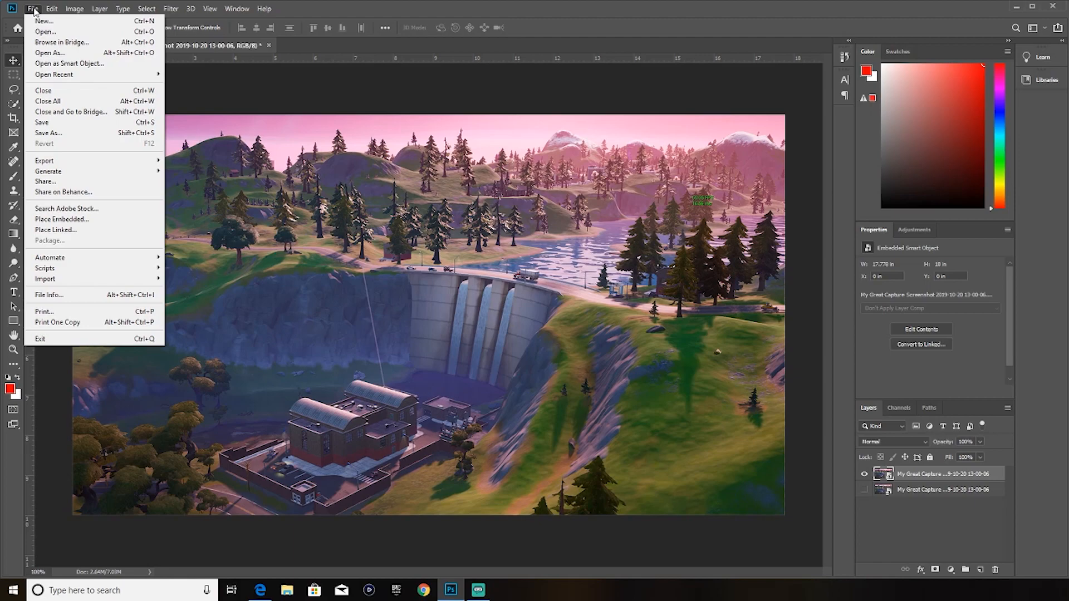
click(126, 220)
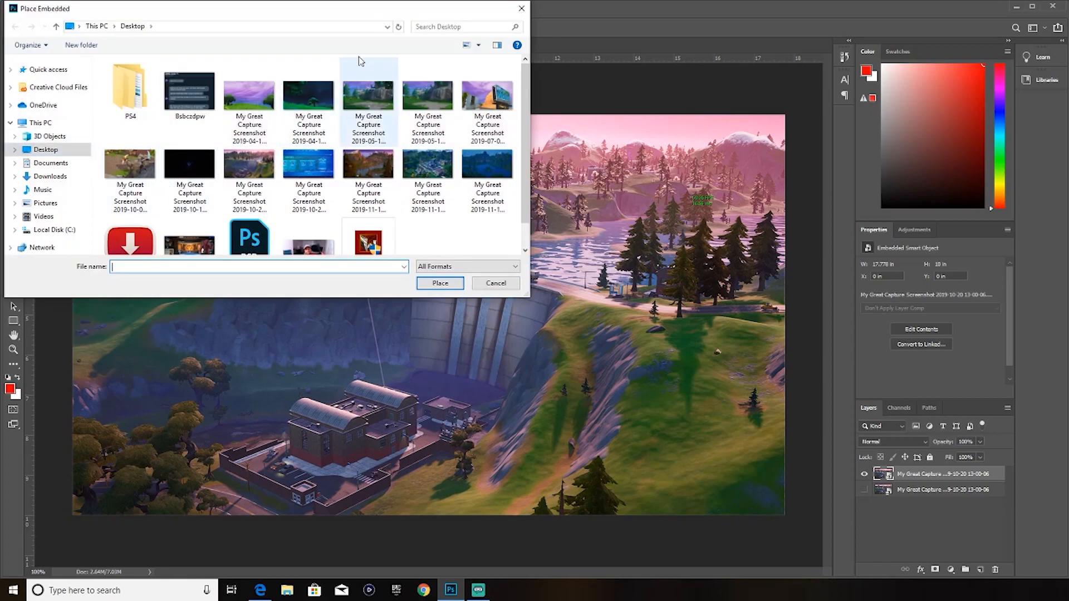
click(51, 163)
click(46, 149)
click(51, 163)
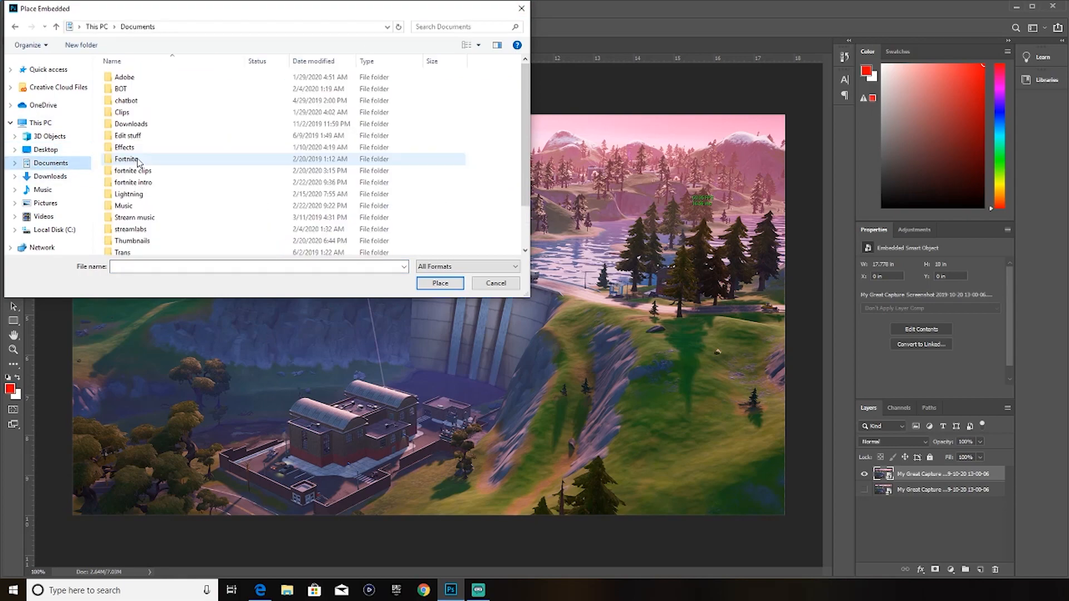
double_click(124, 147)
scroll(245, 162, down, 3)
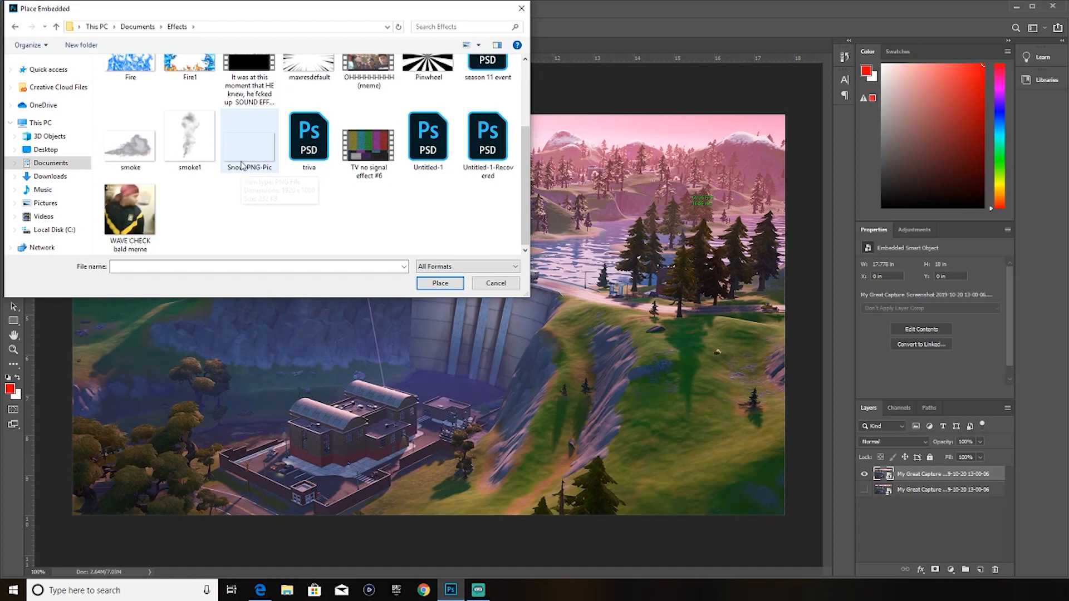
click(249, 142)
click(439, 285)
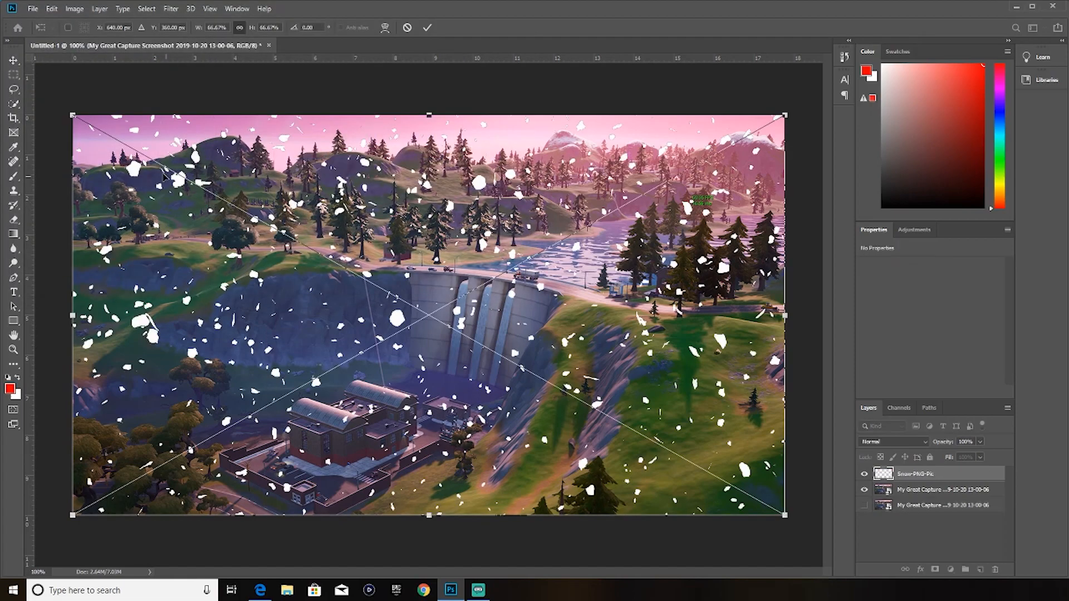
click(37, 11)
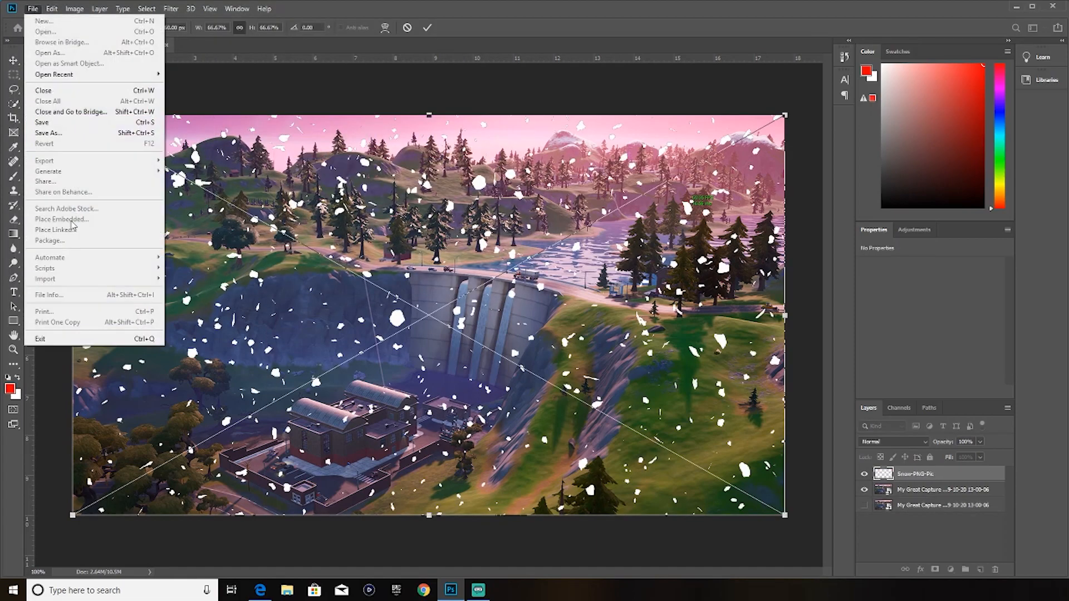
click(295, 96)
click(427, 28)
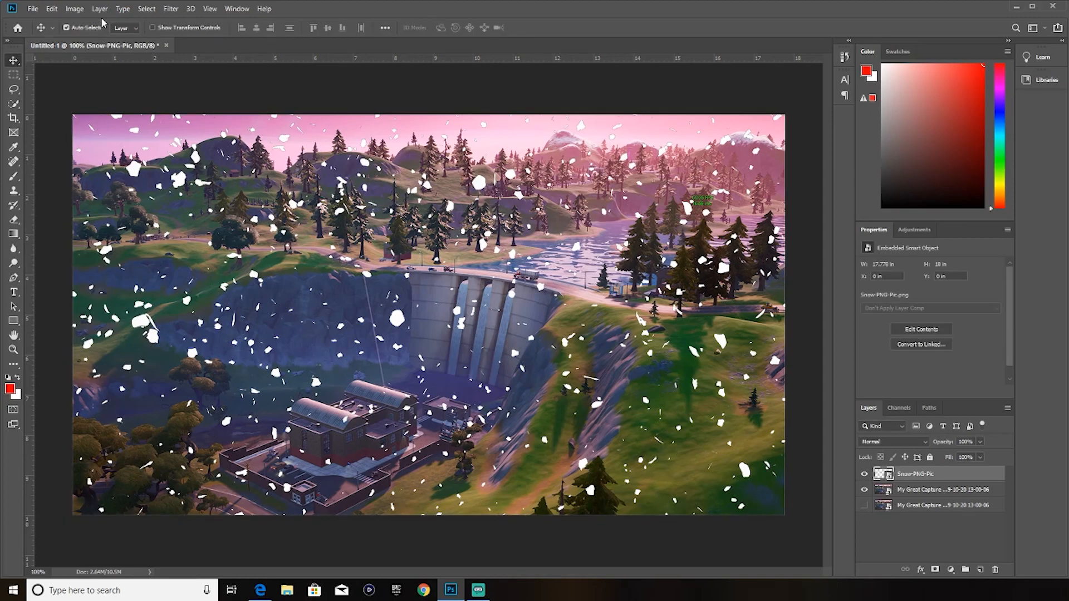
Place the maxresdefault speed-lines image from the Effects folder as an embedded layer above the snow layer.
click(33, 9)
click(68, 219)
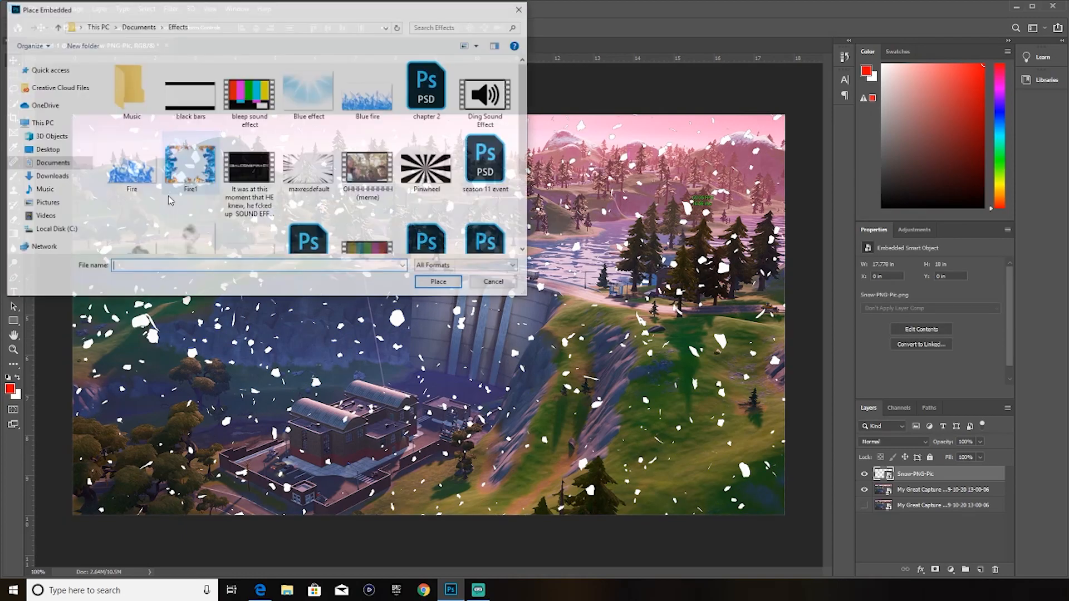
scroll(252, 171, up, 2)
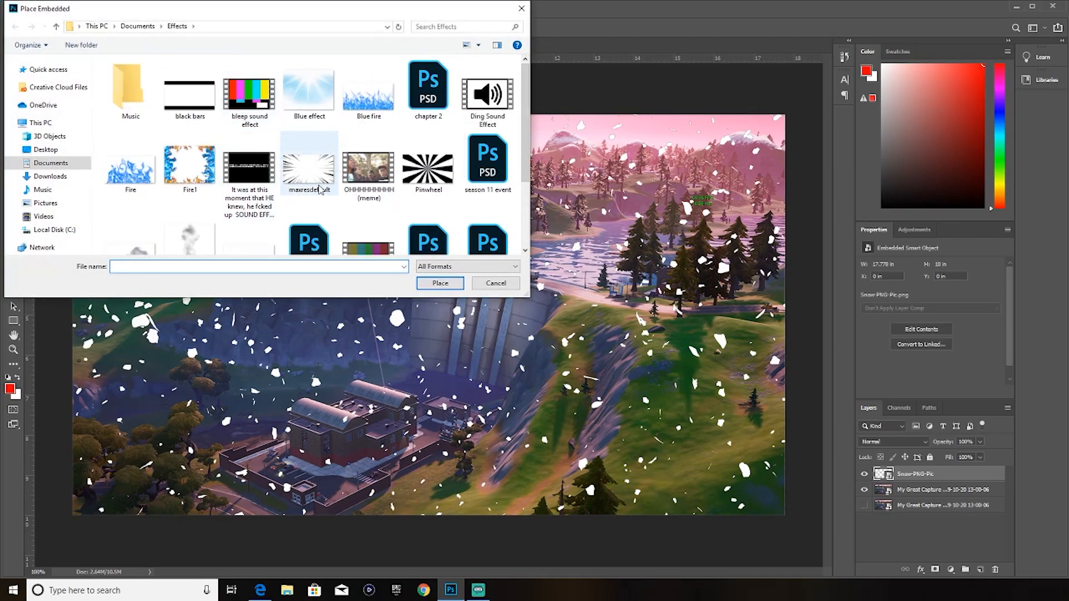
click(312, 171)
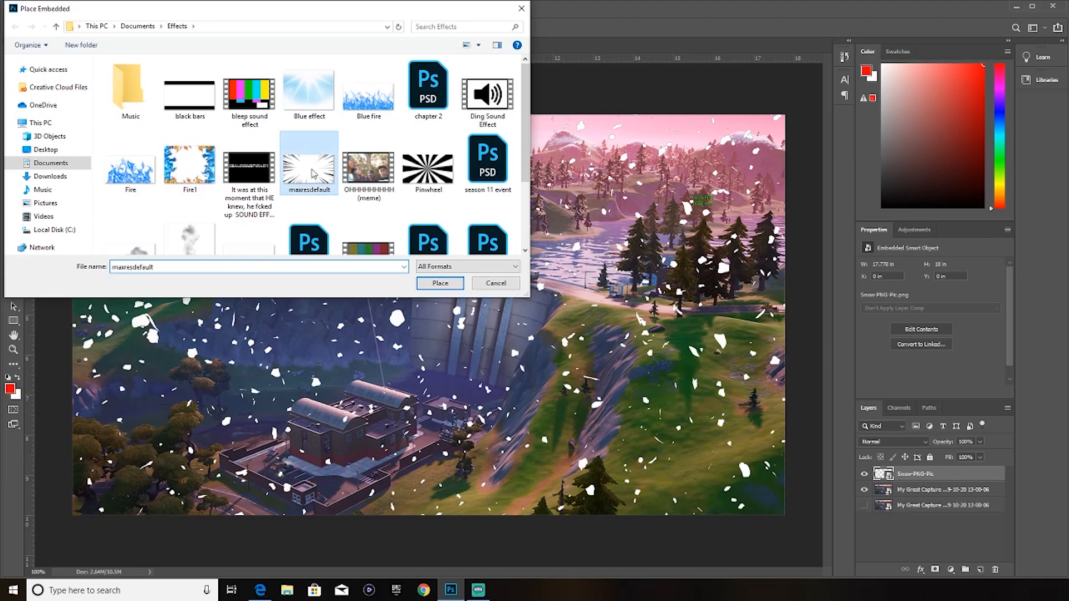
click(451, 286)
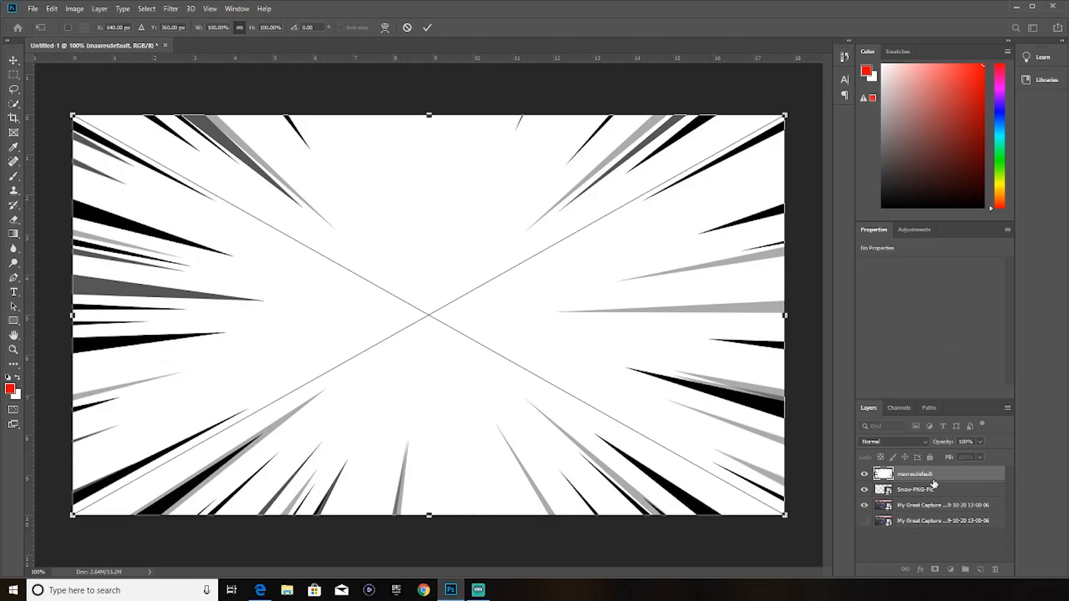
mouse_move(933, 480)
mouse_down()
mouse_move(931, 517)
mouse_move(934, 471)
mouse_up()
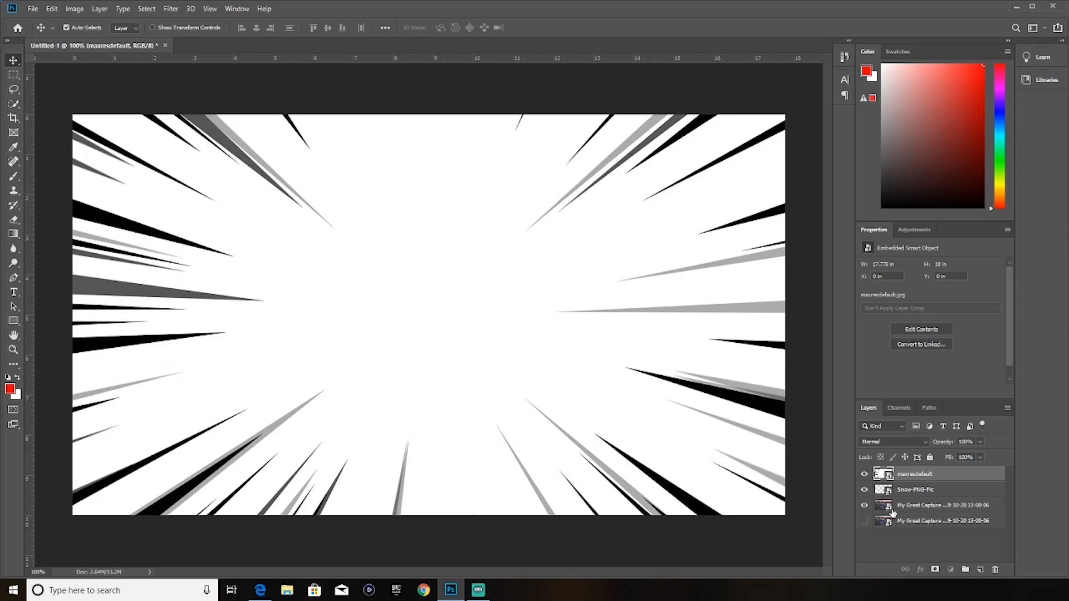
Delete the hidden duplicate screenshot layer at the bottom of the layer stack.
click(911, 521)
key(Delete)
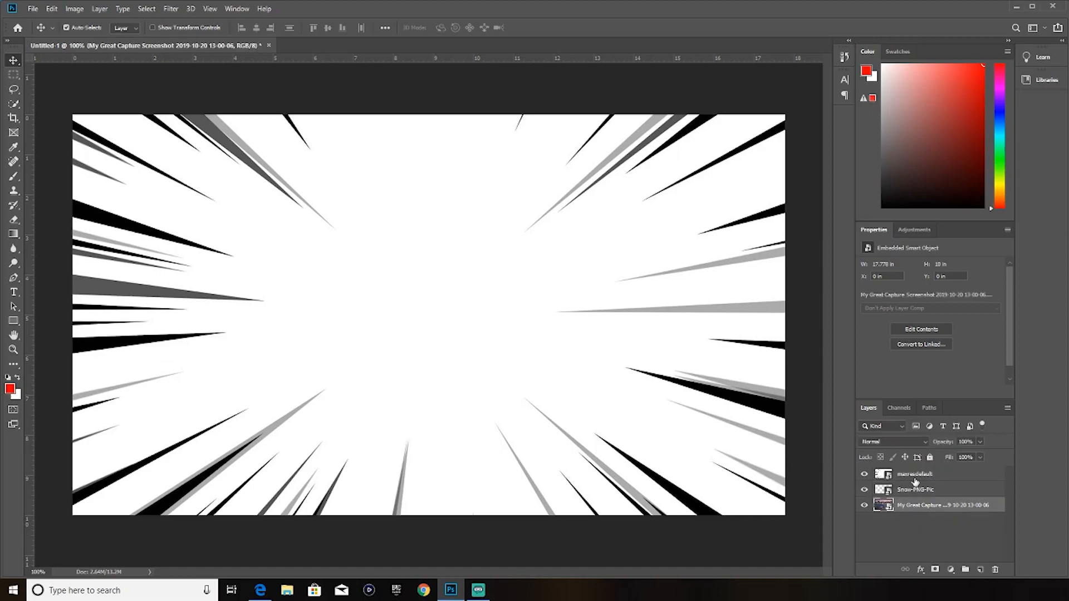
Rasterize the maxresdefault layer and remove its white background with the Magic Eraser Tool, keeping only the speed lines.
click(915, 479)
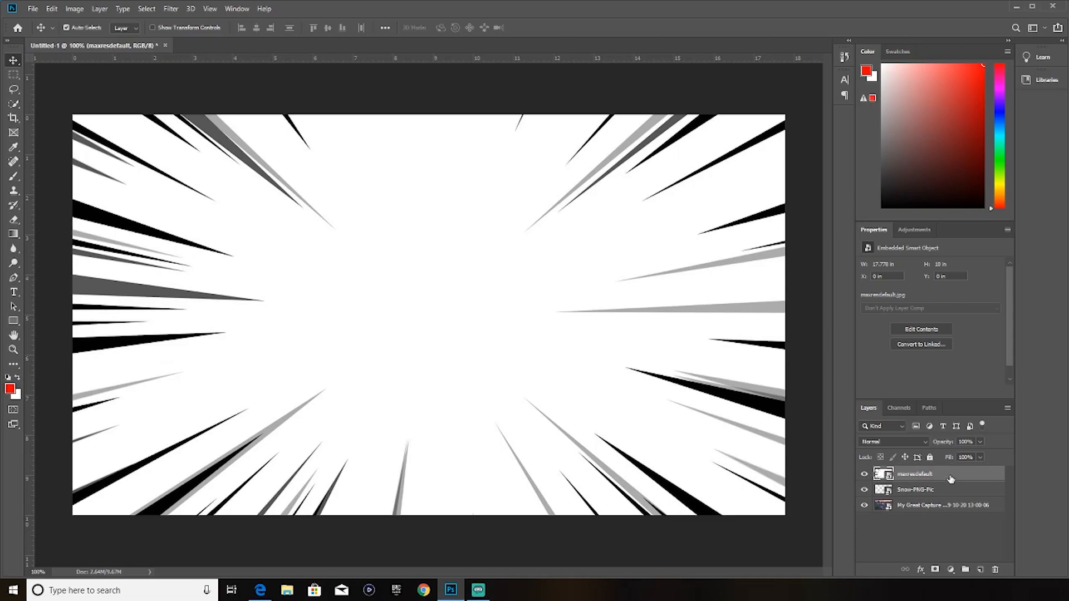
mouse_move(950, 479)
mouse_down()
mouse_move(949, 513)
mouse_move(943, 476)
mouse_up()
click(15, 221)
right_click(15, 221)
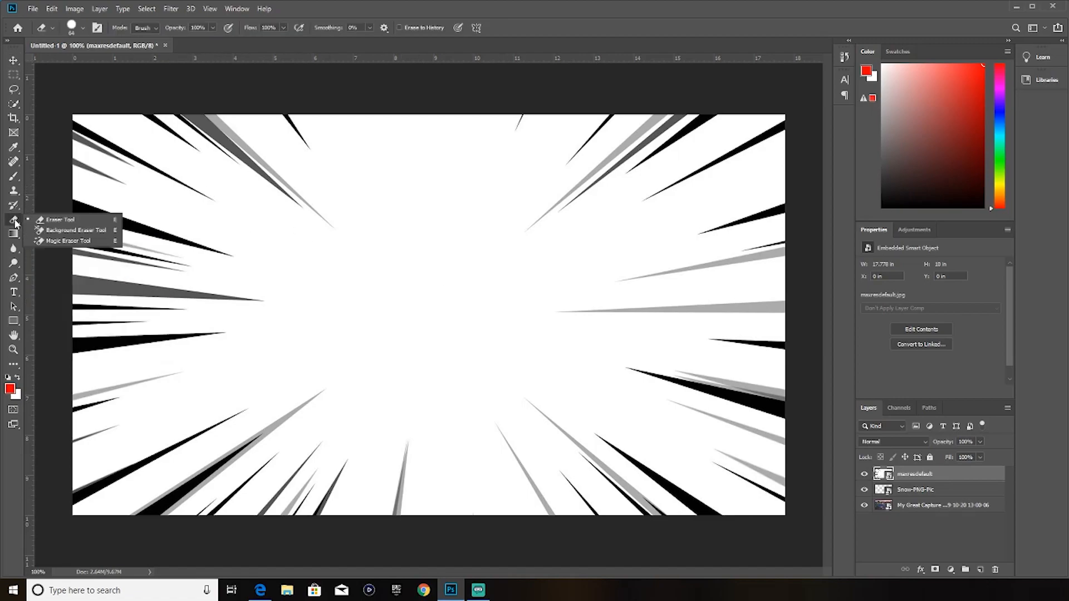
click(72, 242)
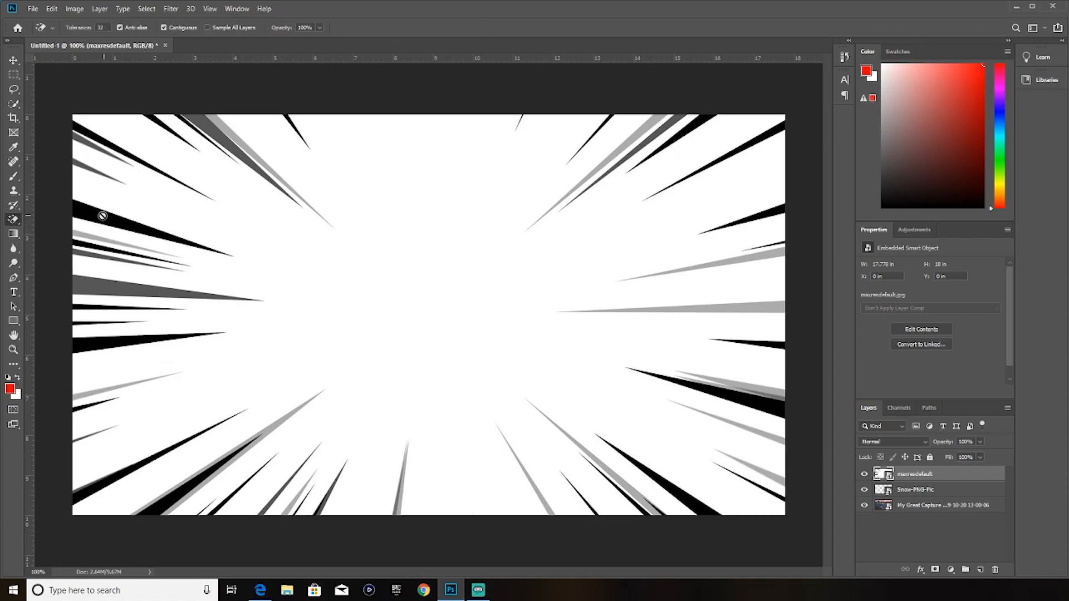
click(352, 219)
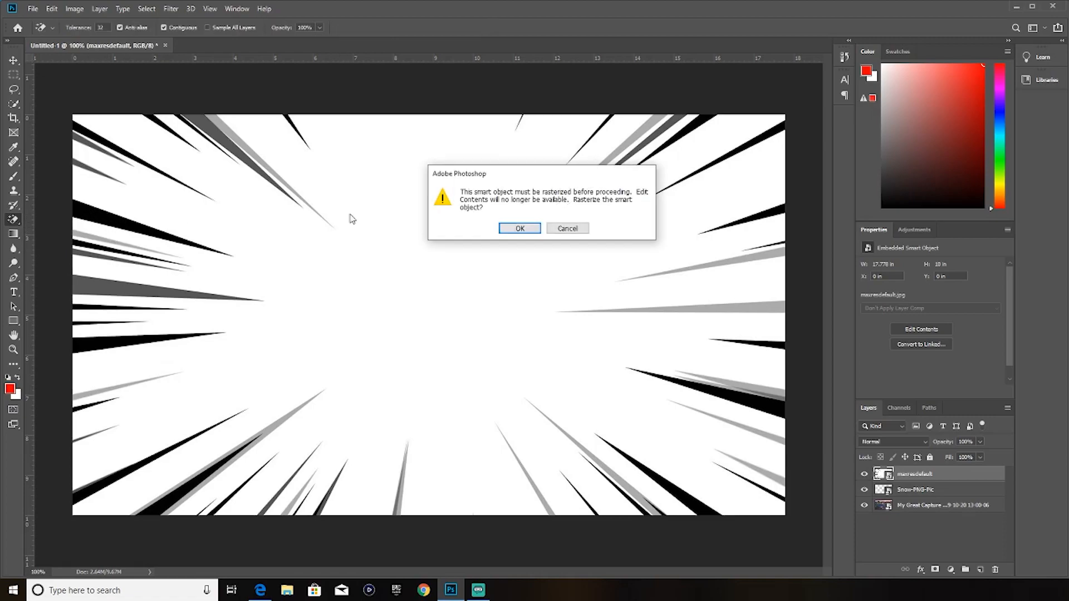
click(520, 229)
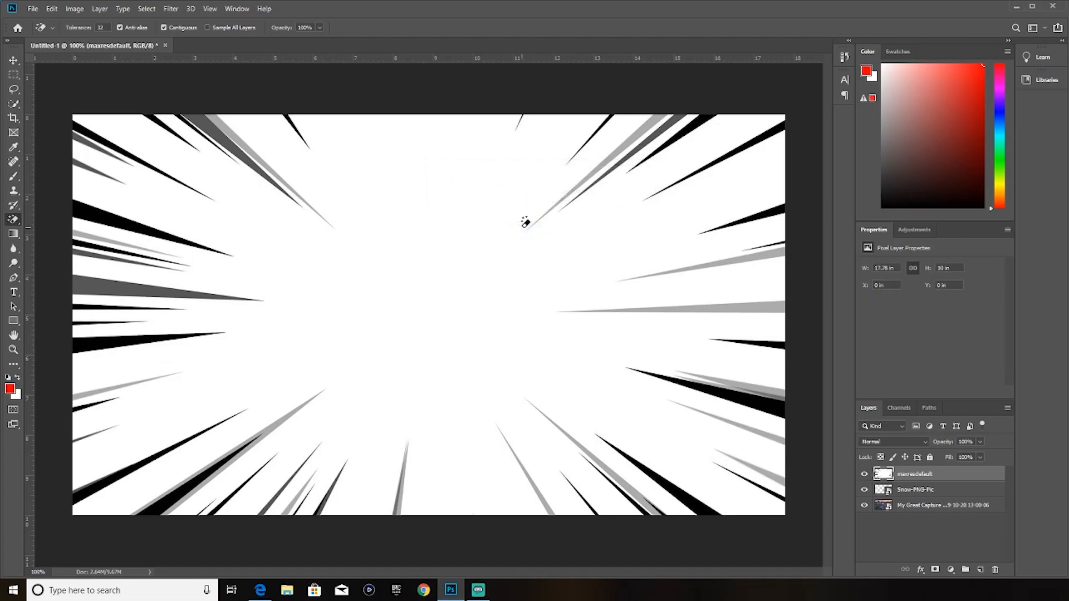
click(406, 244)
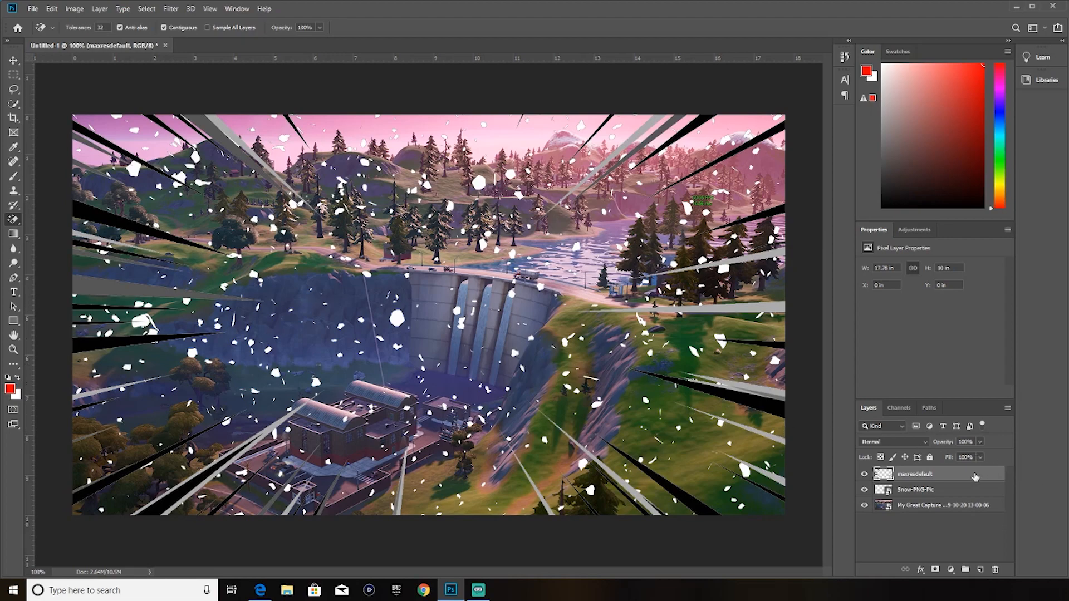
Apply a white Color Overlay layer style to the speed lines on the maxresdefault layer.
key(space)
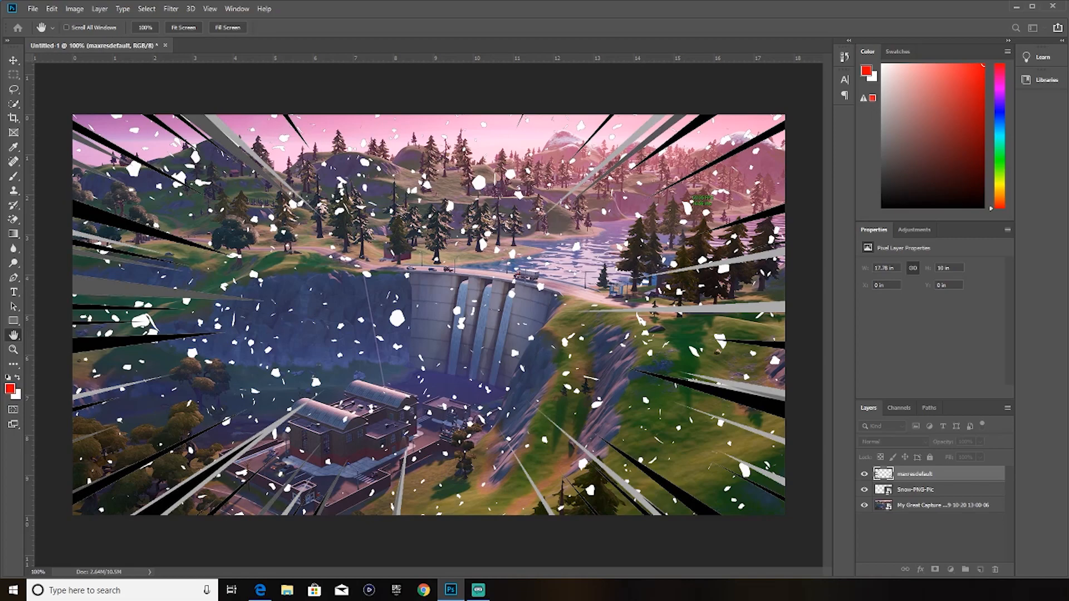
drag(883, 59, 623, 100)
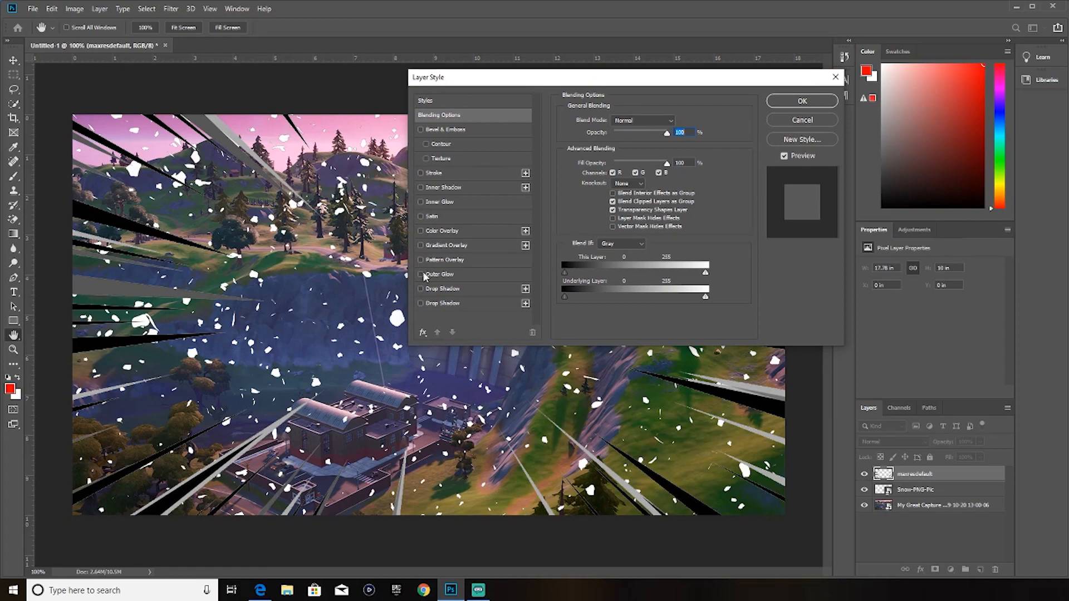
click(421, 235)
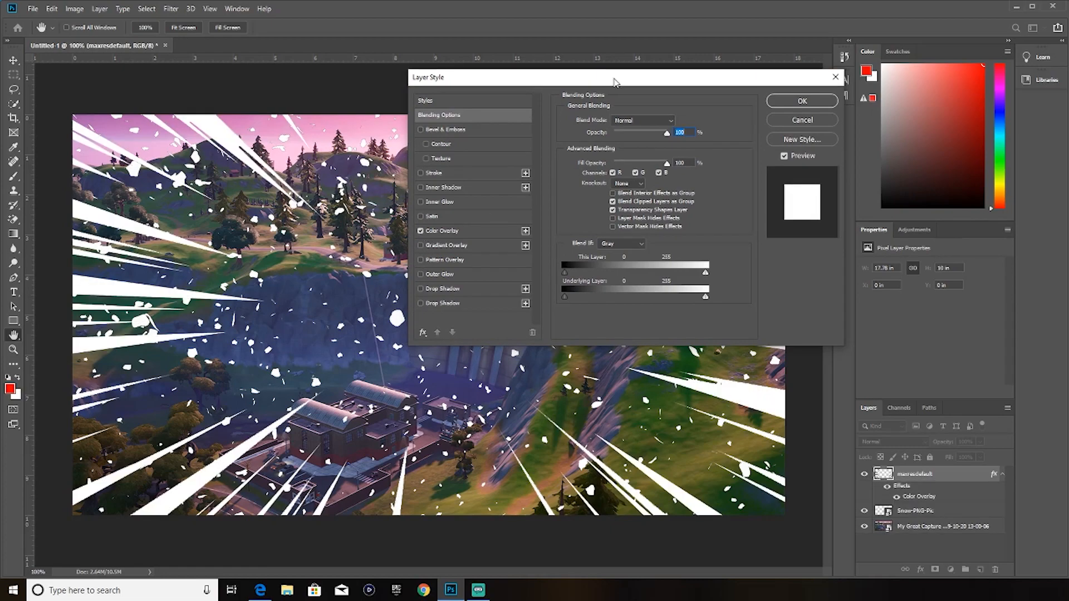
drag(616, 81, 870, 84)
click(1057, 104)
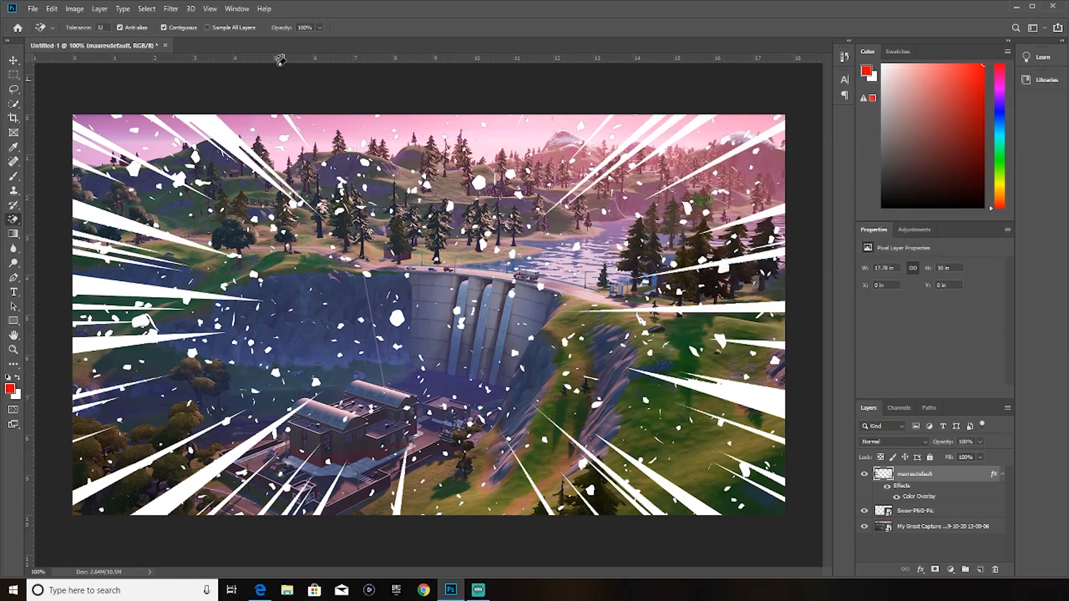
Apply a Gaussian Blur with a 4.1 pixel radius to the game screenshot layer and rasterize that layer.
click(943, 528)
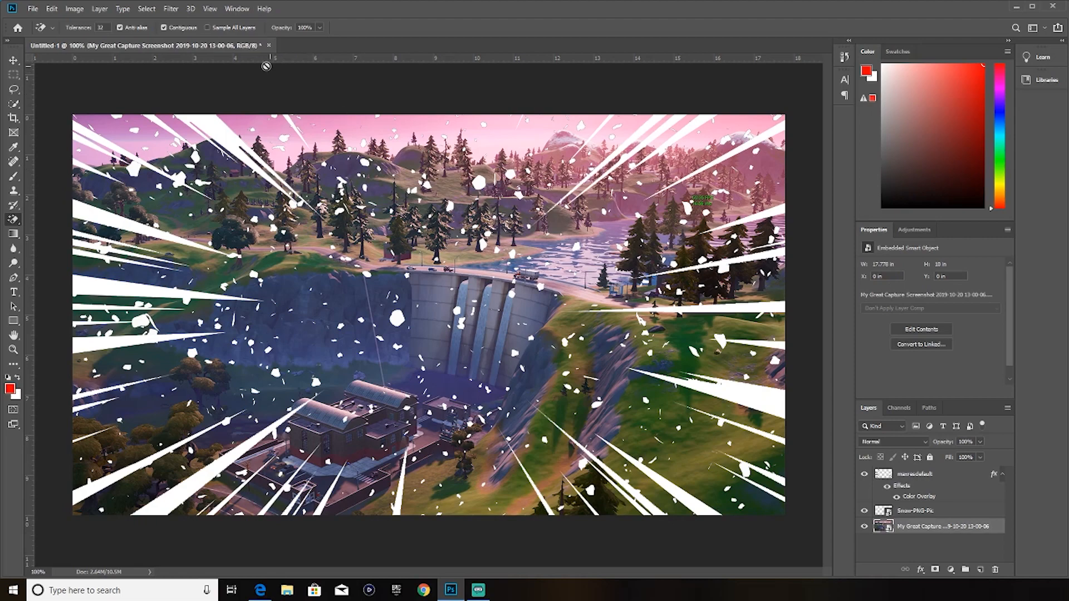
click(174, 10)
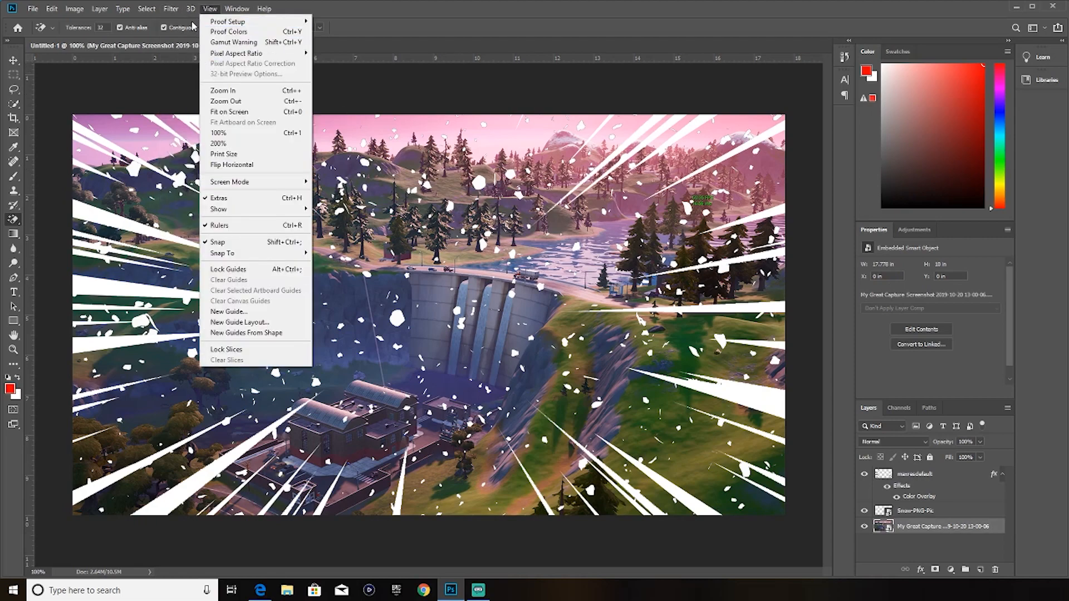
mouse_move(210, 140)
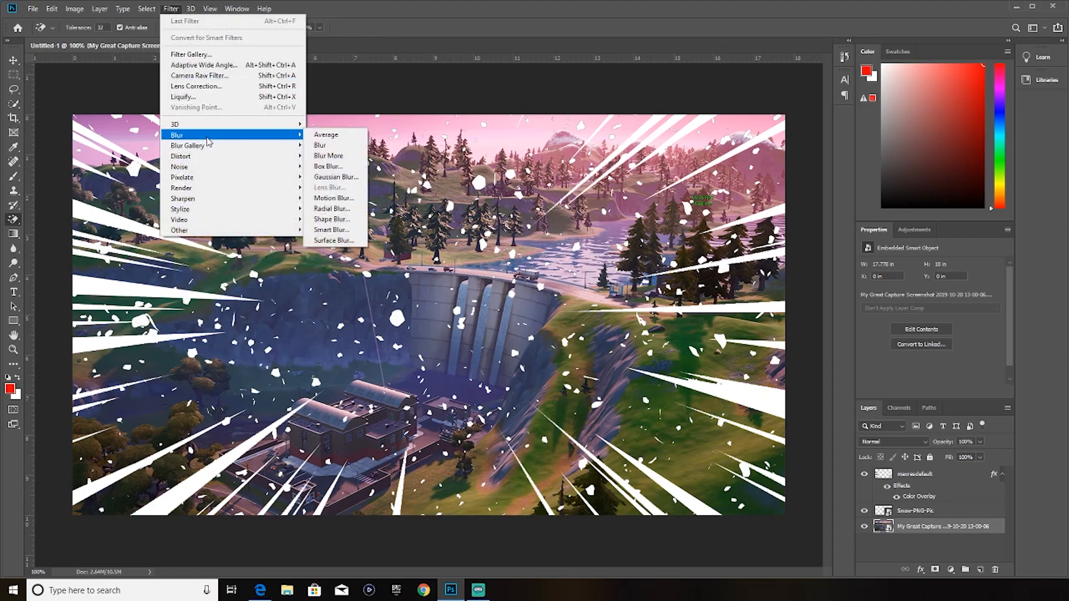
click(345, 177)
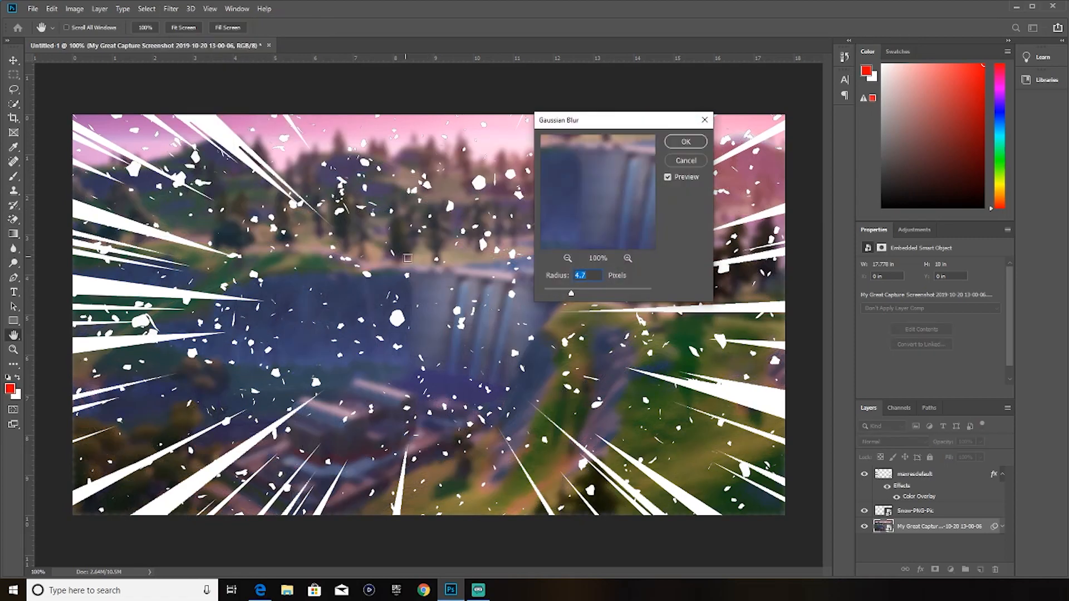
drag(571, 294, 594, 295)
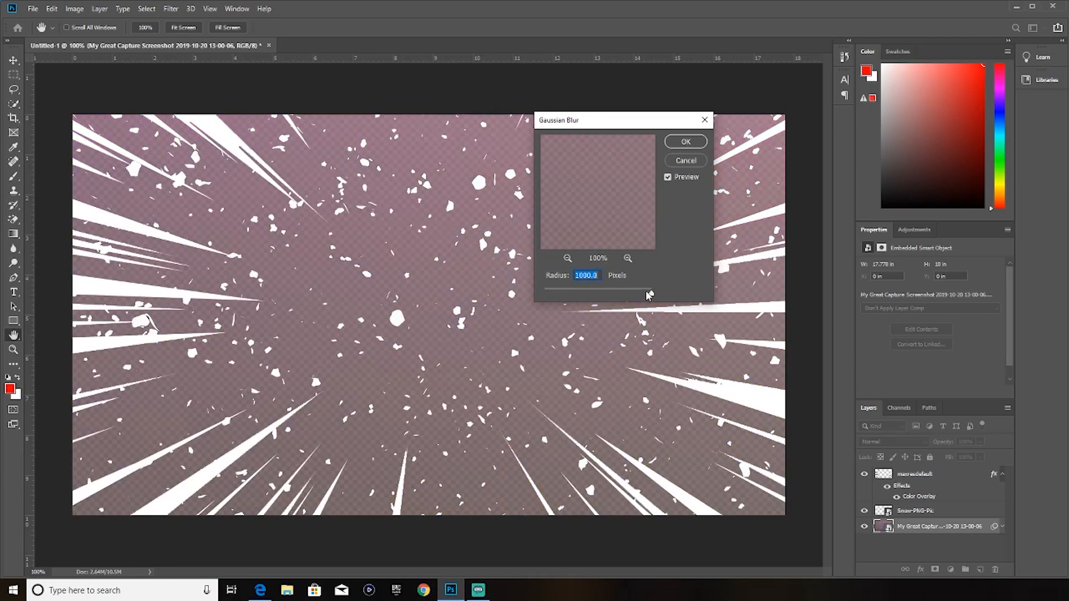
drag(653, 299, 569, 299)
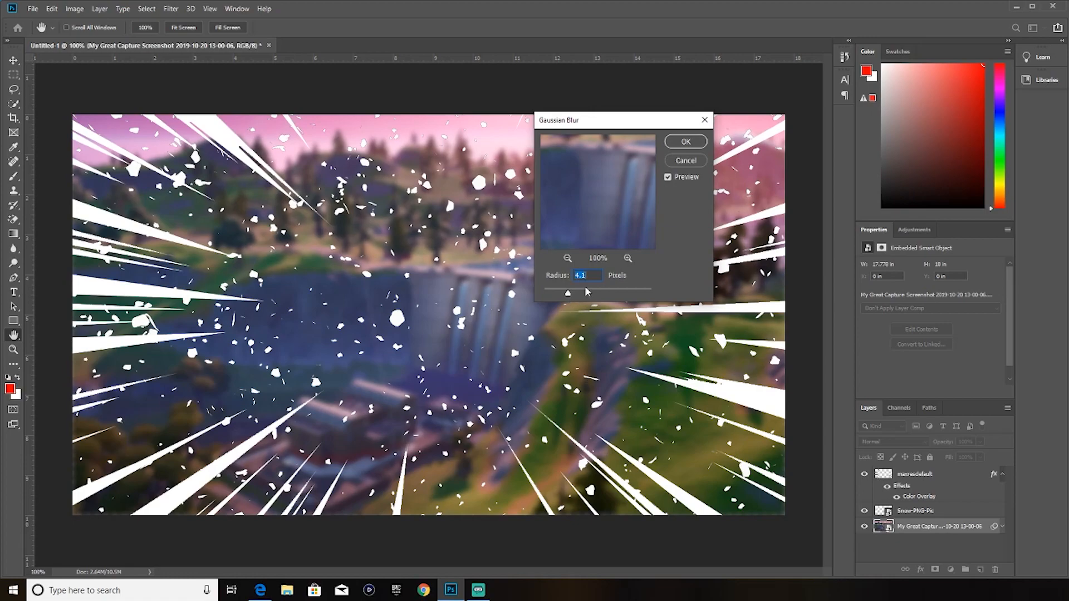
click(679, 143)
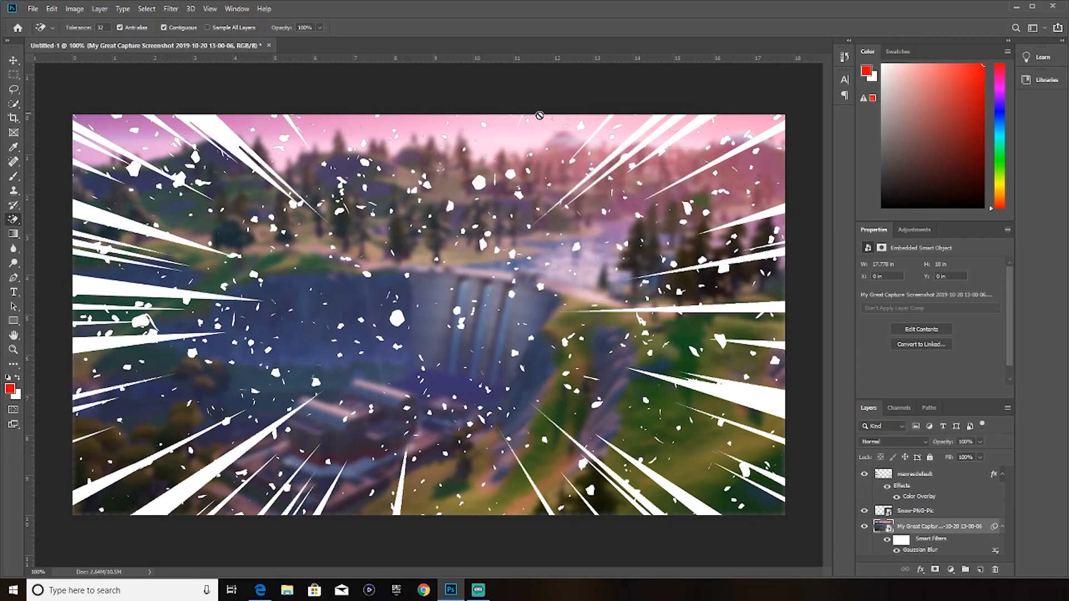
click(484, 186)
click(520, 231)
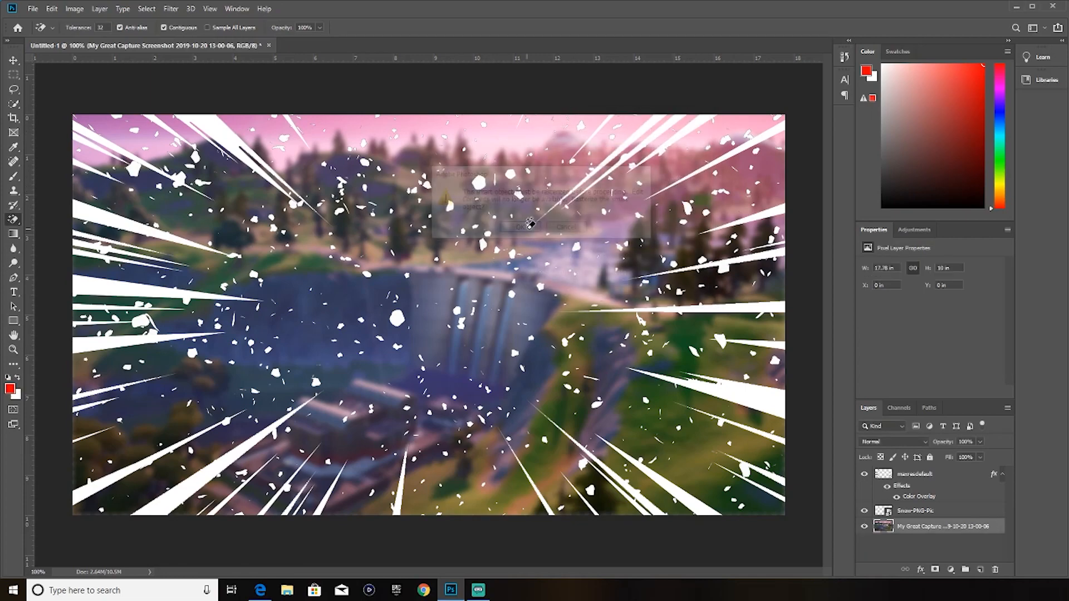
Apply a Motion Blur to the Snow-PNG-Pic layer with a 34° angle and a distance of 71 pixels.
click(939, 515)
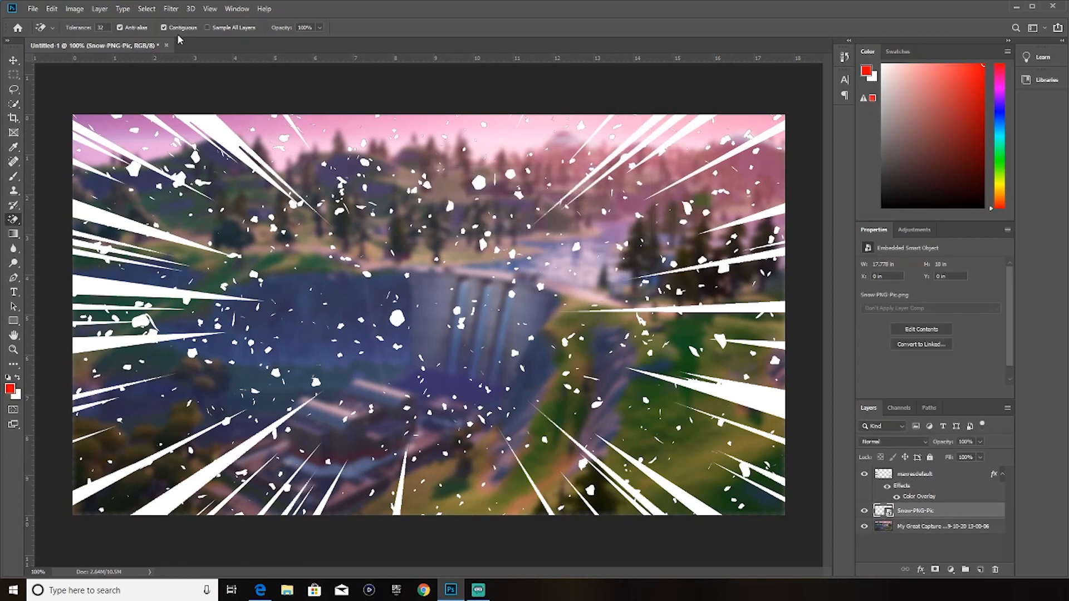
click(171, 8)
mouse_move(209, 9)
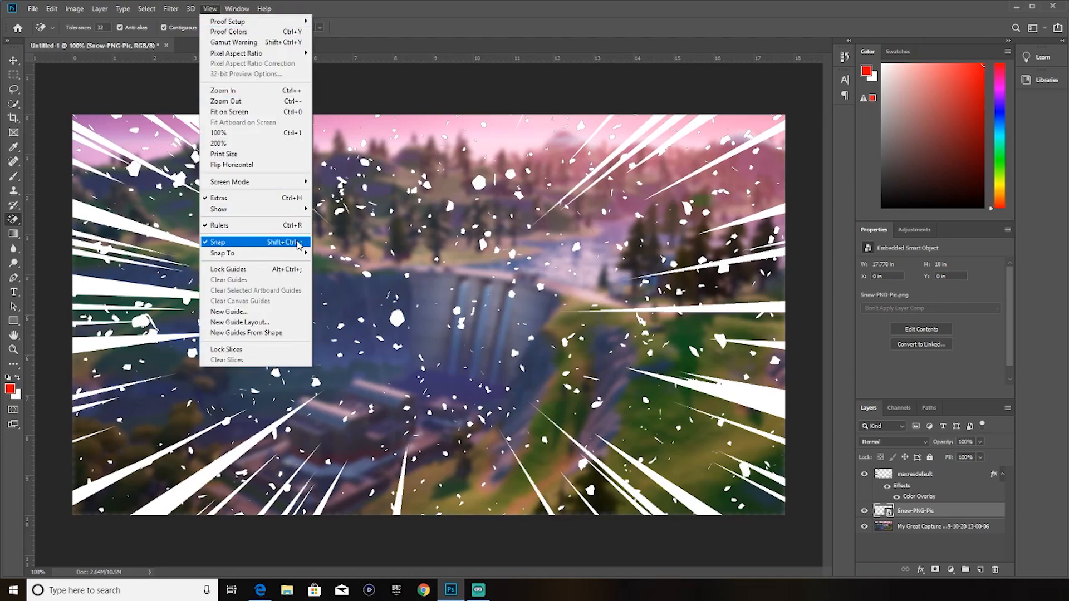
mouse_move(171, 8)
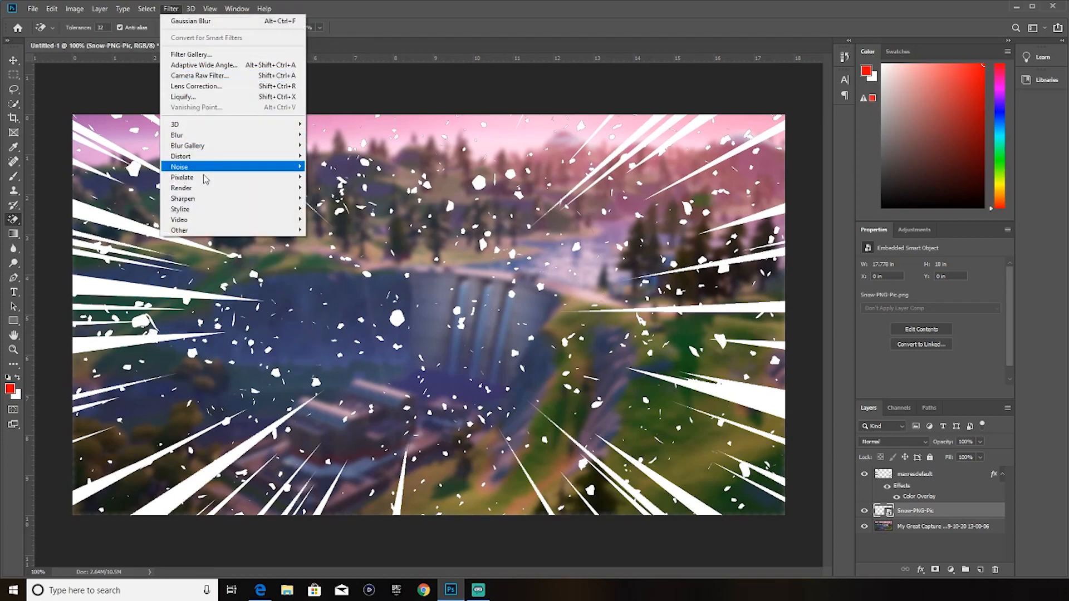
mouse_move(207, 189)
mouse_move(222, 135)
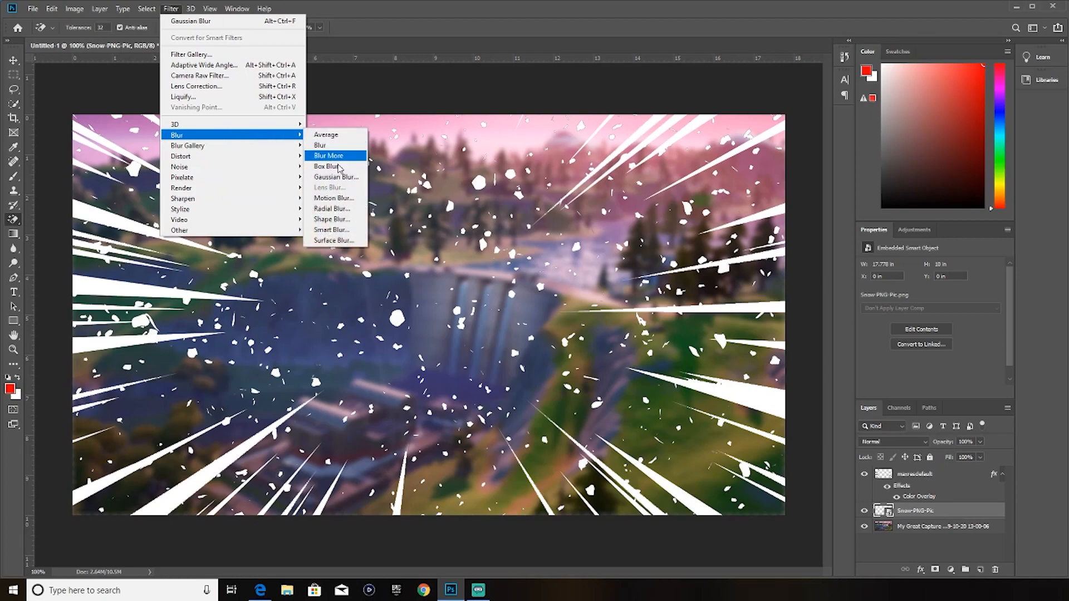
click(334, 198)
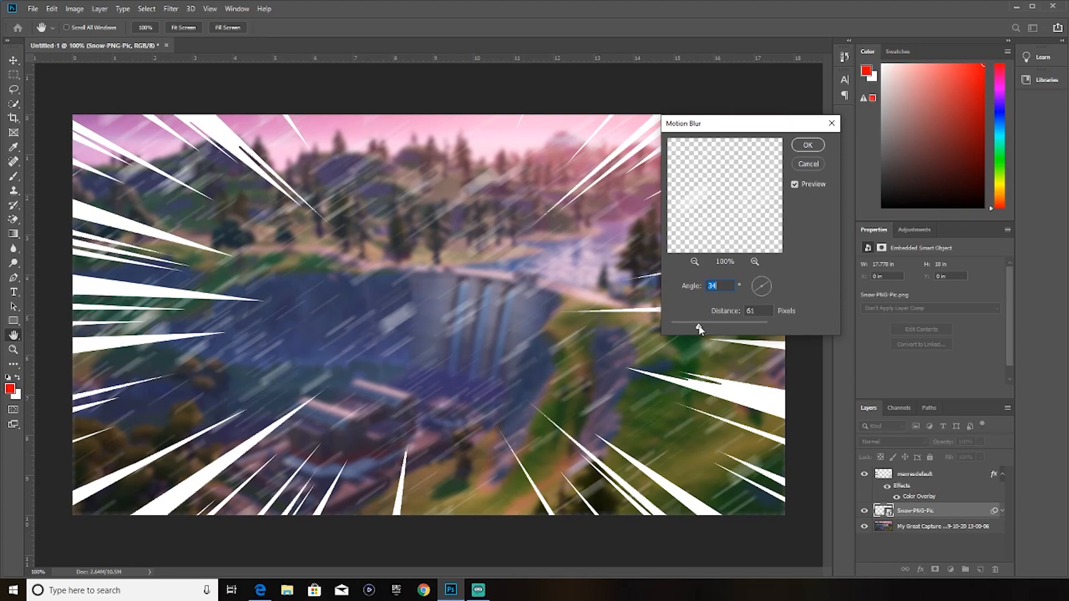
mouse_move(700, 330)
mouse_down()
mouse_move(760, 328)
mouse_move(701, 330)
mouse_up()
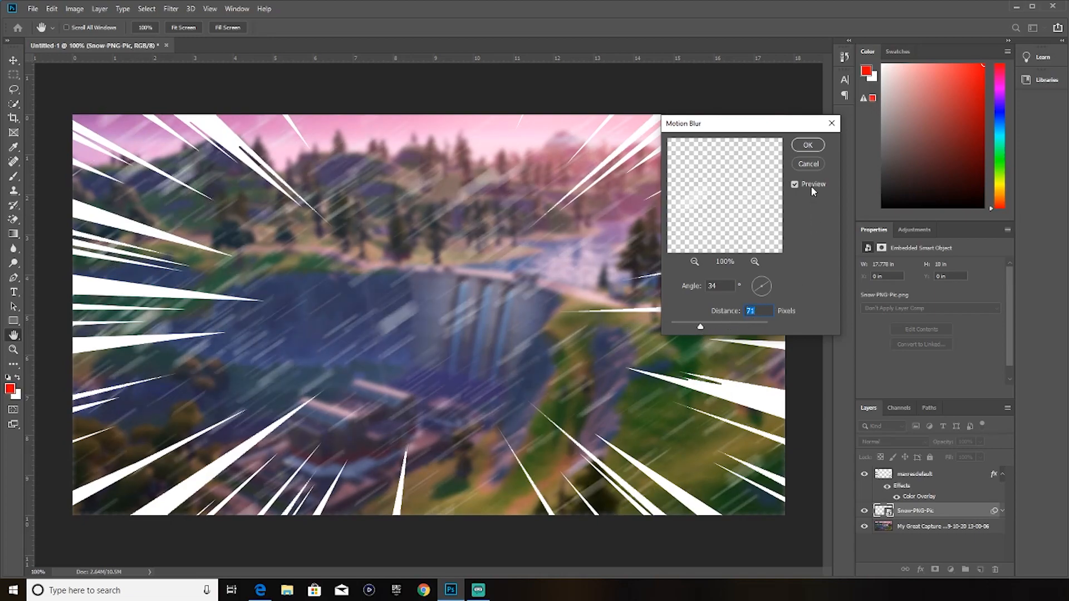
click(806, 145)
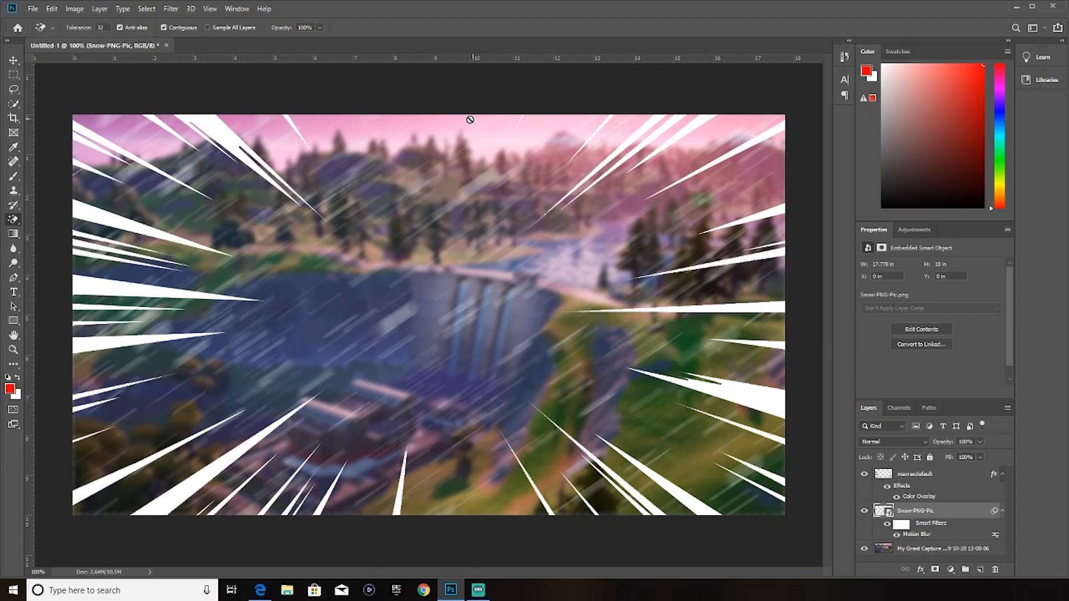
Place the EHeCcdoWkAEyqcL character image from the Backgrounds folder in Documents > Fortnite as an embedded layer.
click(32, 10)
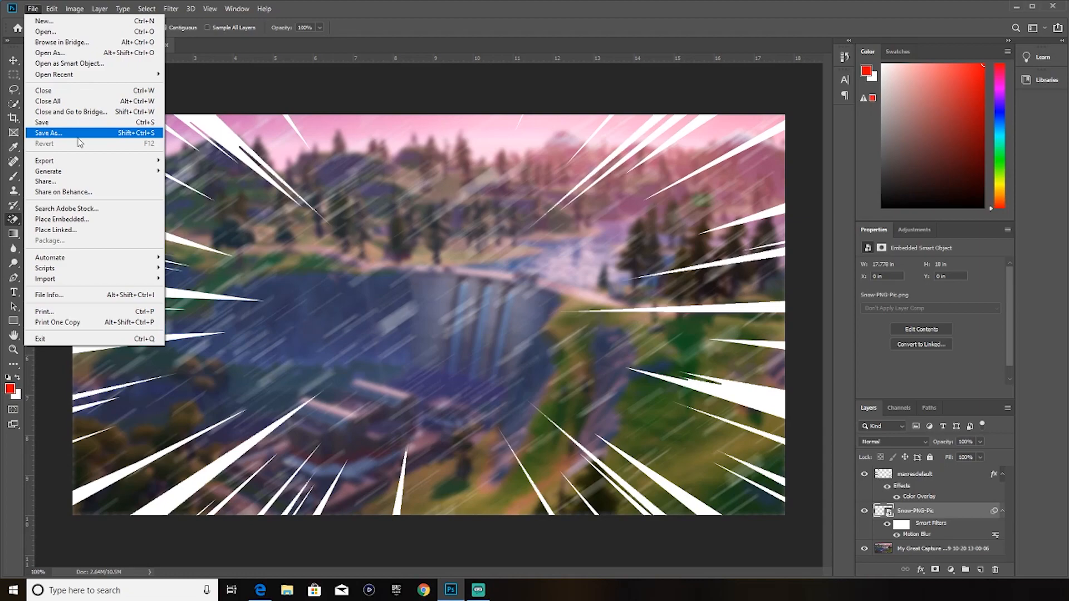
mouse_move(78, 251)
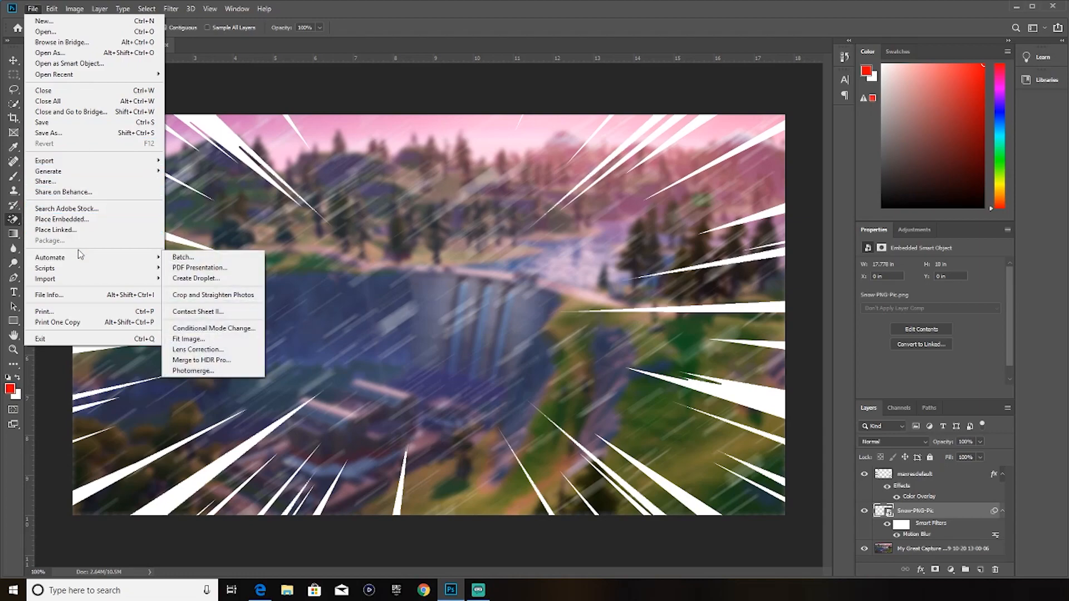
click(61, 219)
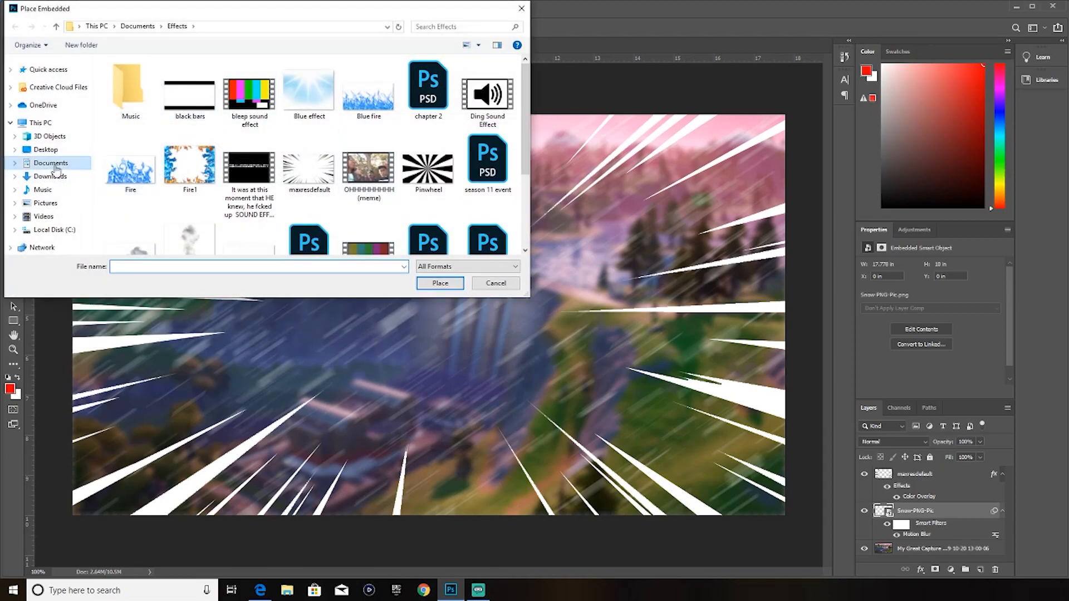
click(53, 164)
click(50, 176)
click(51, 163)
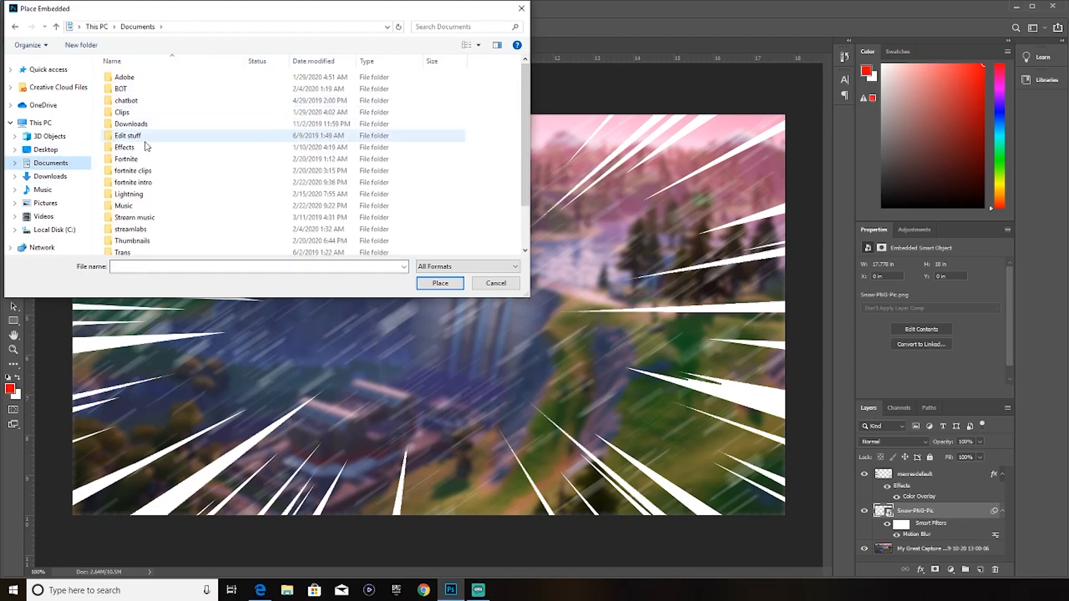
double_click(149, 160)
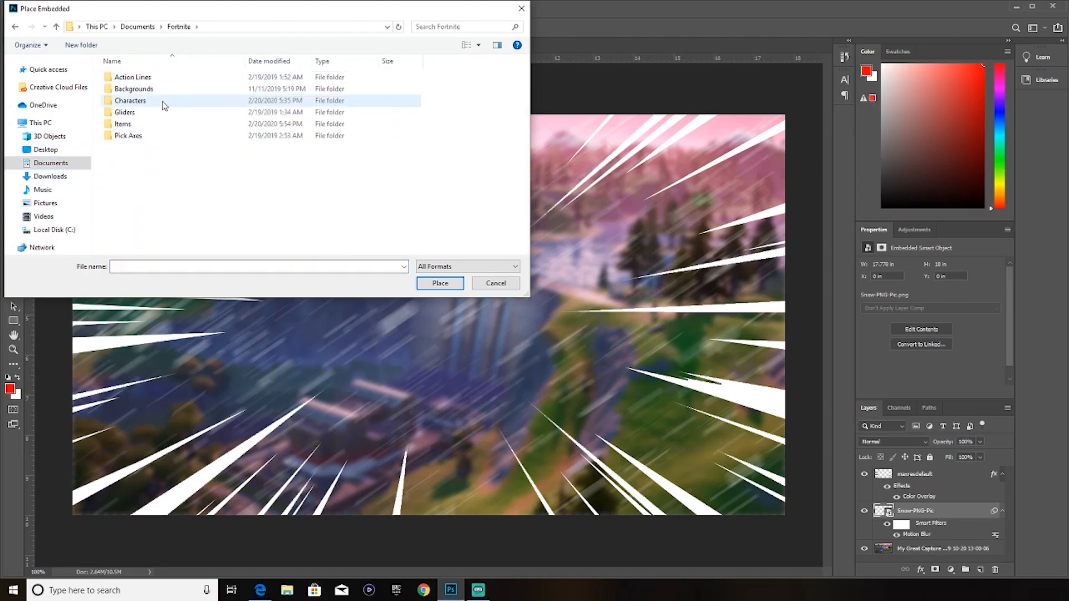
double_click(159, 89)
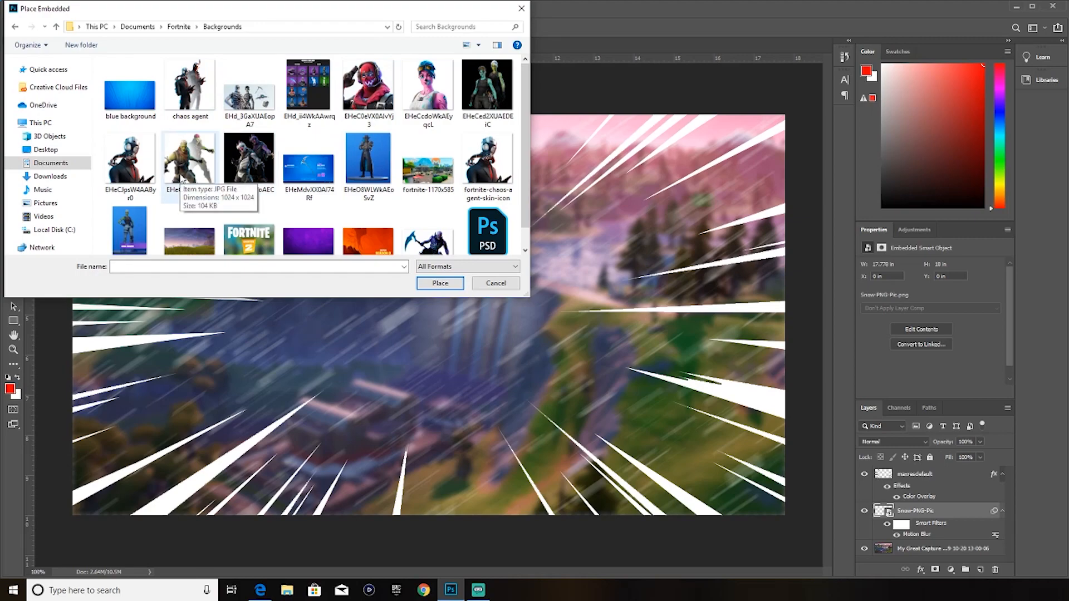
scroll(386, 156, down, 1)
scroll(385, 155, up, 1)
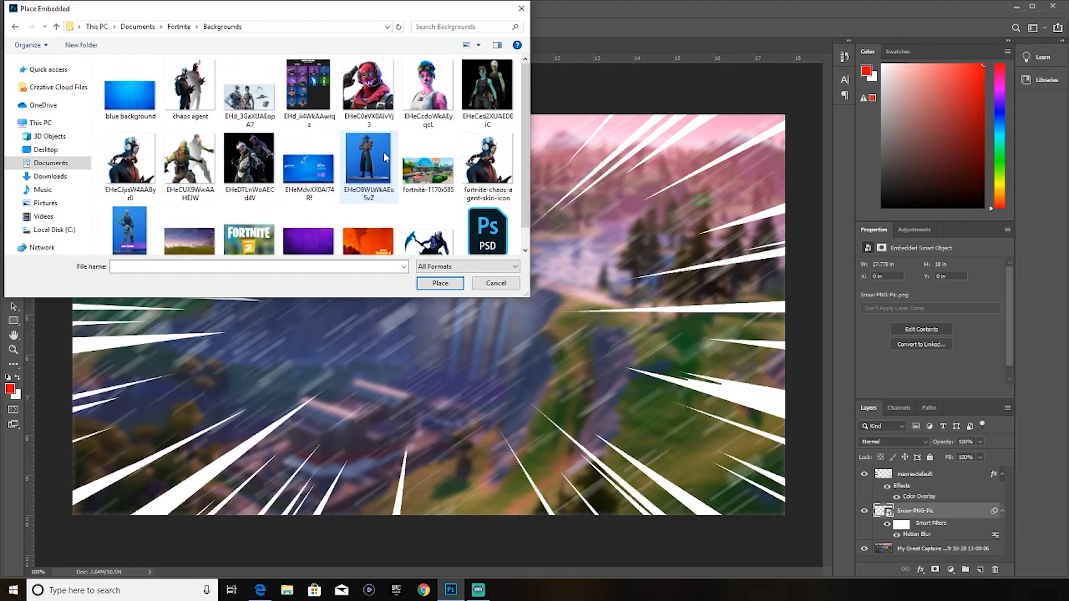
click(440, 89)
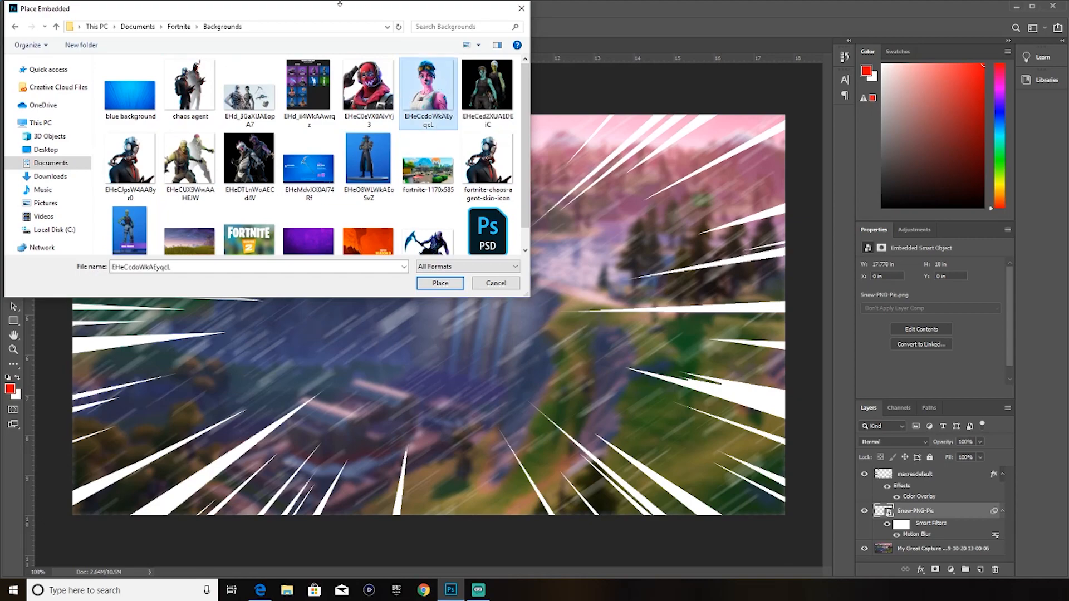
click(435, 285)
Position the character in the lower-left corner of the canvas and stack its layer above the maxresdefault speed lines.
drag(434, 257, 205, 317)
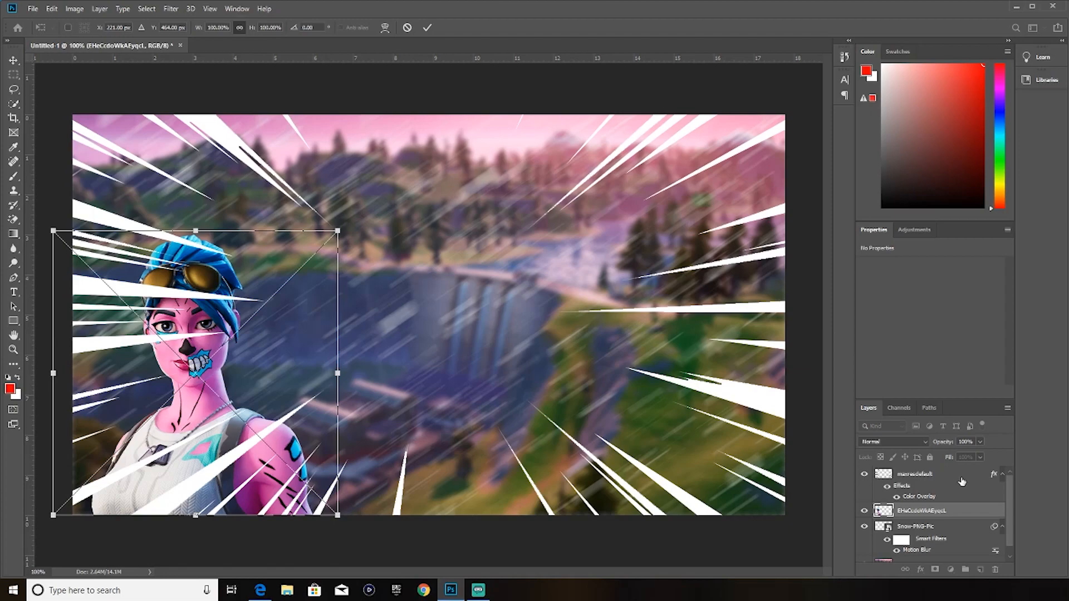
drag(955, 513, 956, 466)
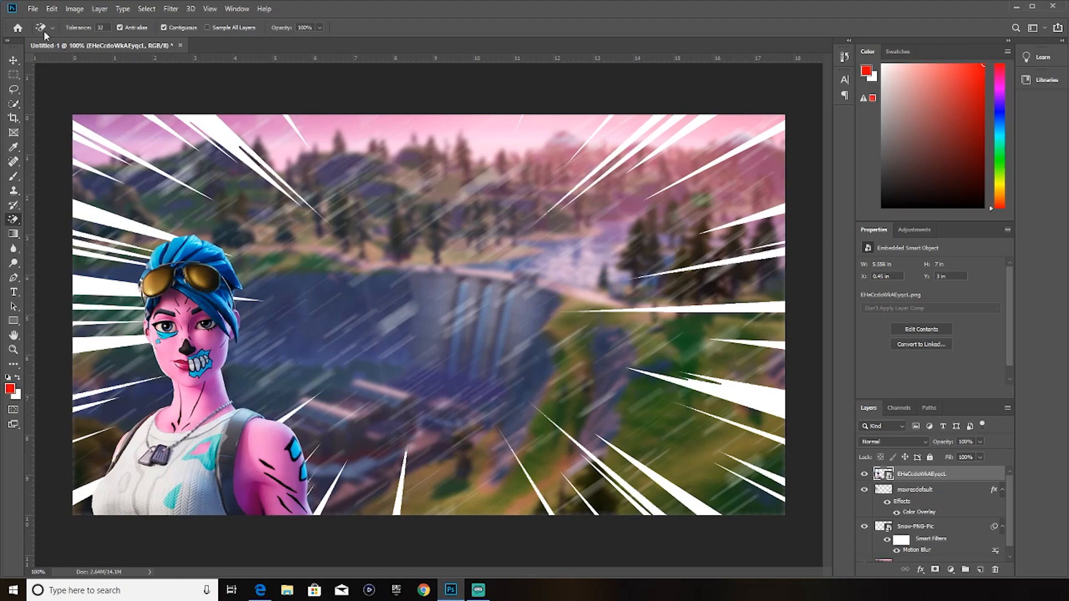
Place the Blue effect image from the Effects folder in Documents as an embedded layer.
click(35, 9)
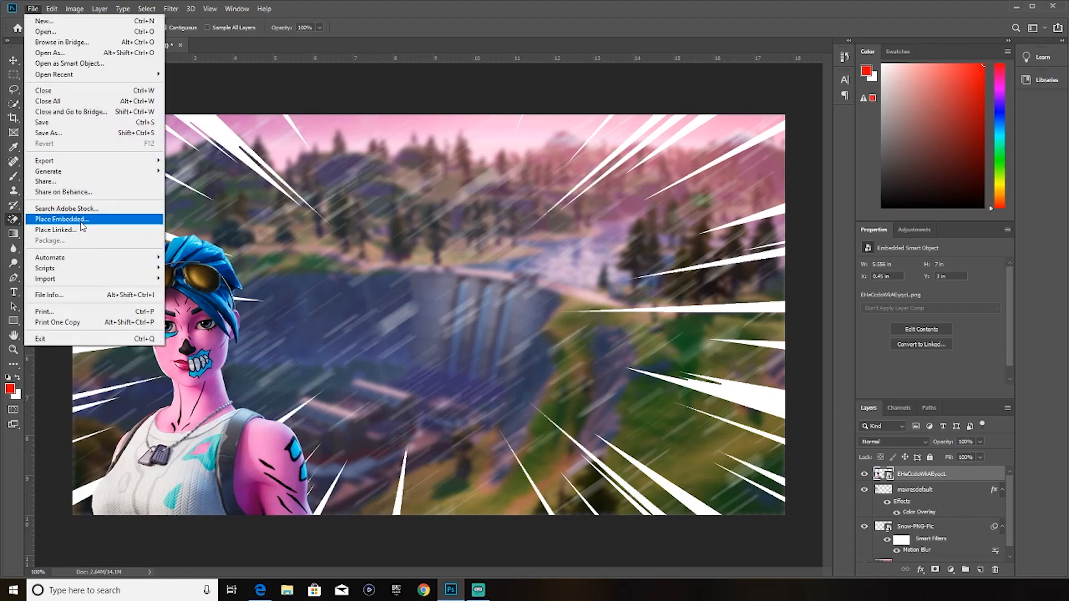
click(61, 219)
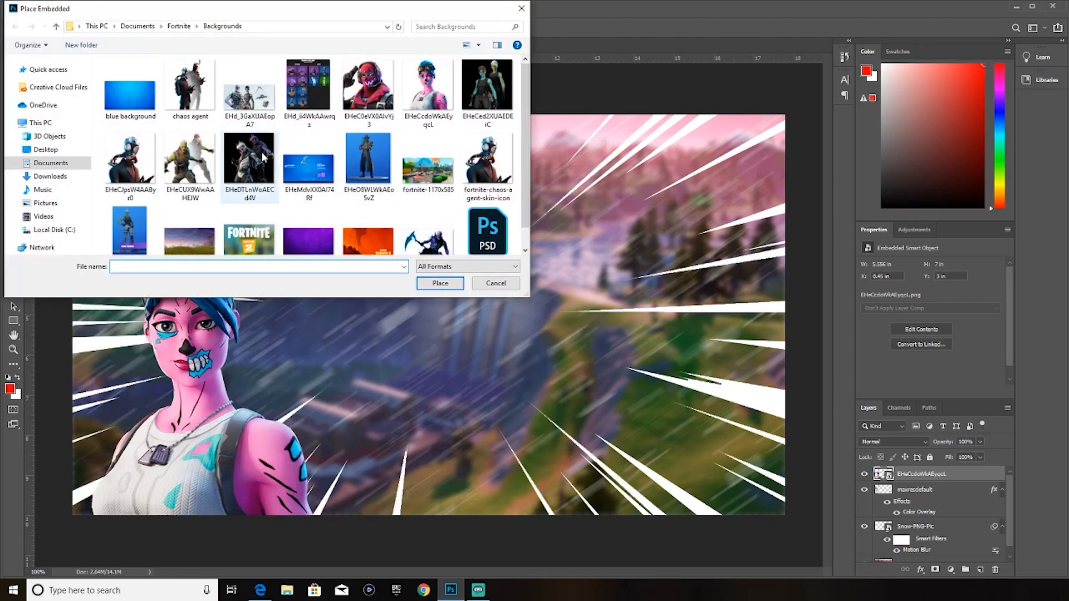
click(64, 165)
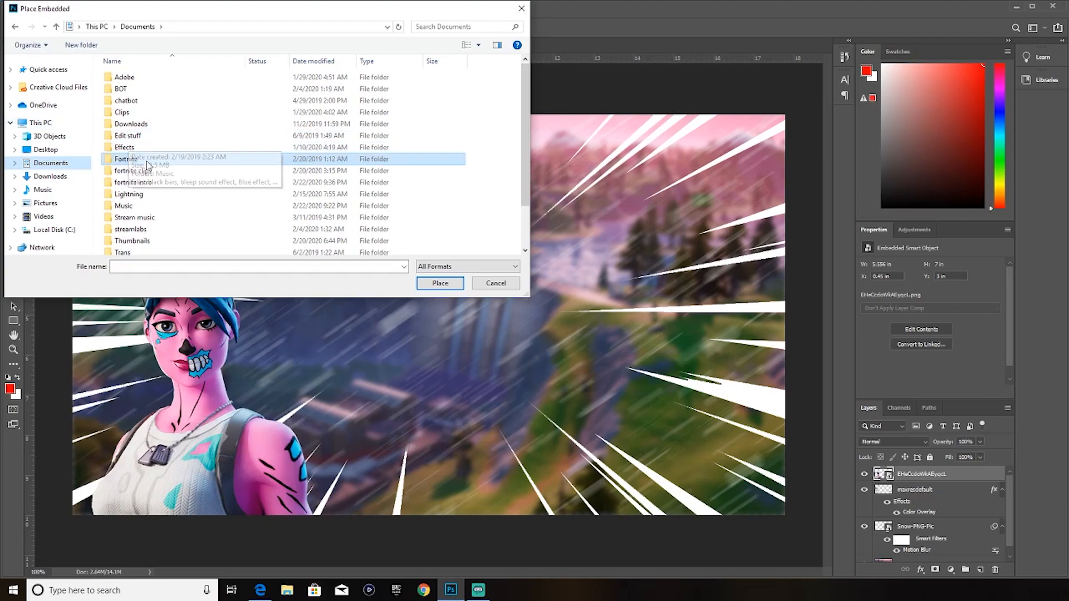
double_click(161, 148)
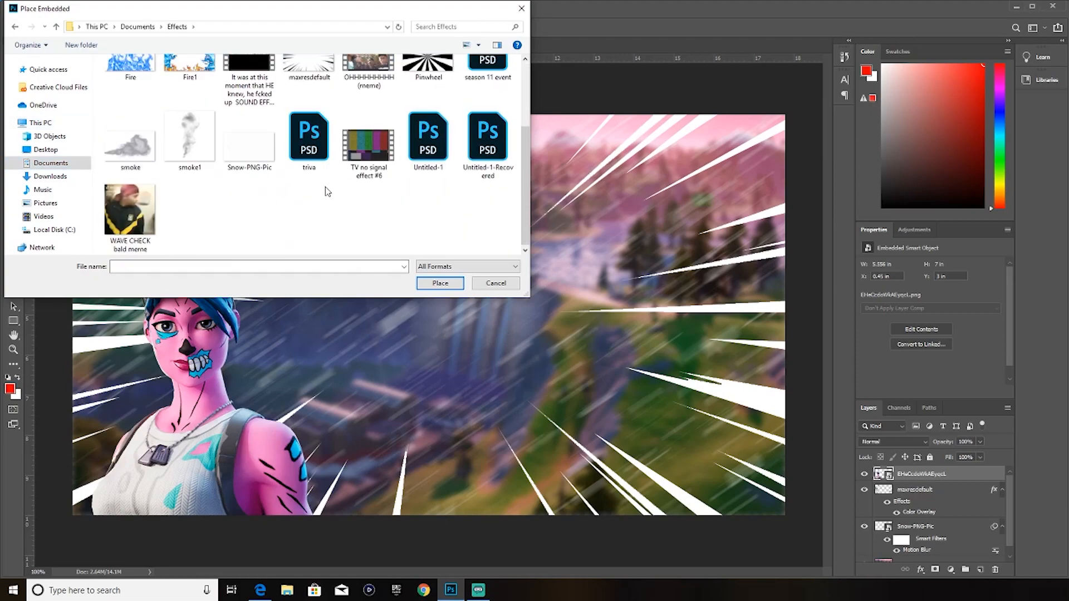
scroll(327, 191, up, 3)
click(319, 99)
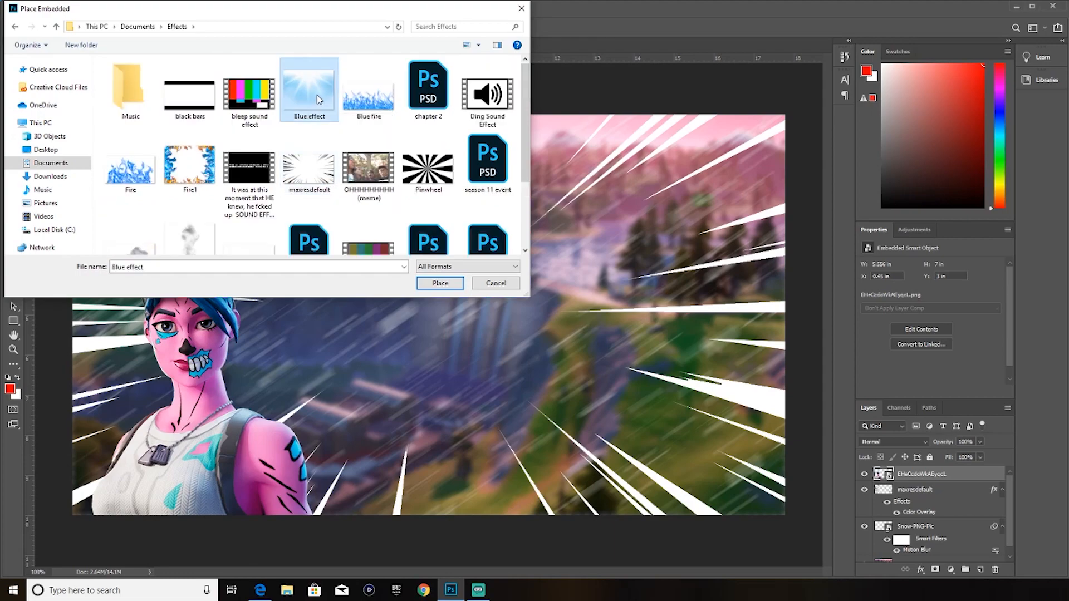
click(440, 283)
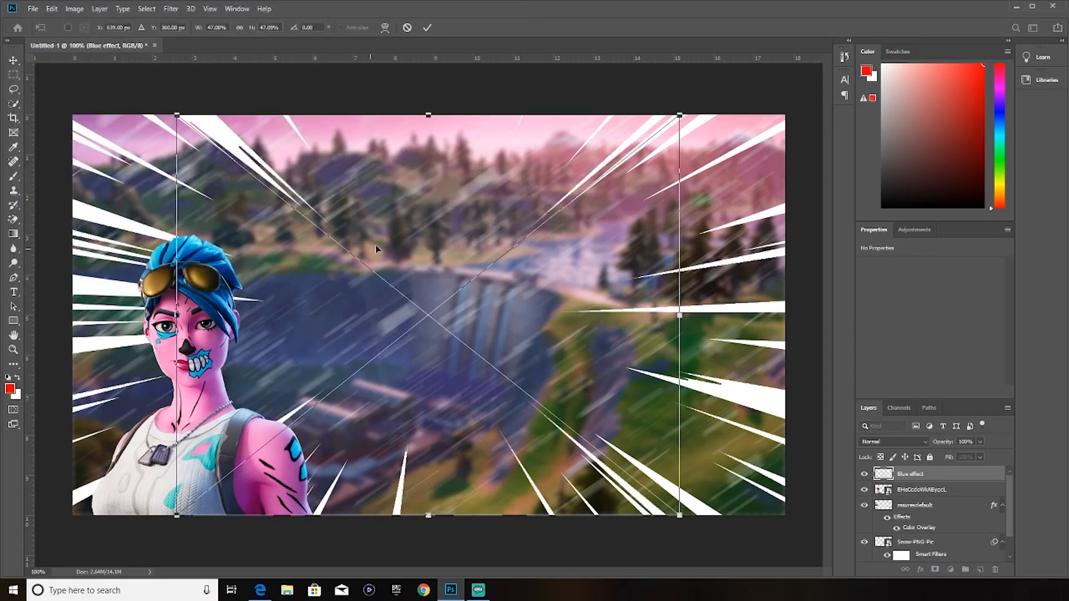
Rotate the Blue effect about -140°, move it over the canvas's lower-left corner, and stack it directly beneath the character layer.
drag(415, 162, 375, 236)
drag(394, 196, 309, 531)
drag(339, 435, 194, 436)
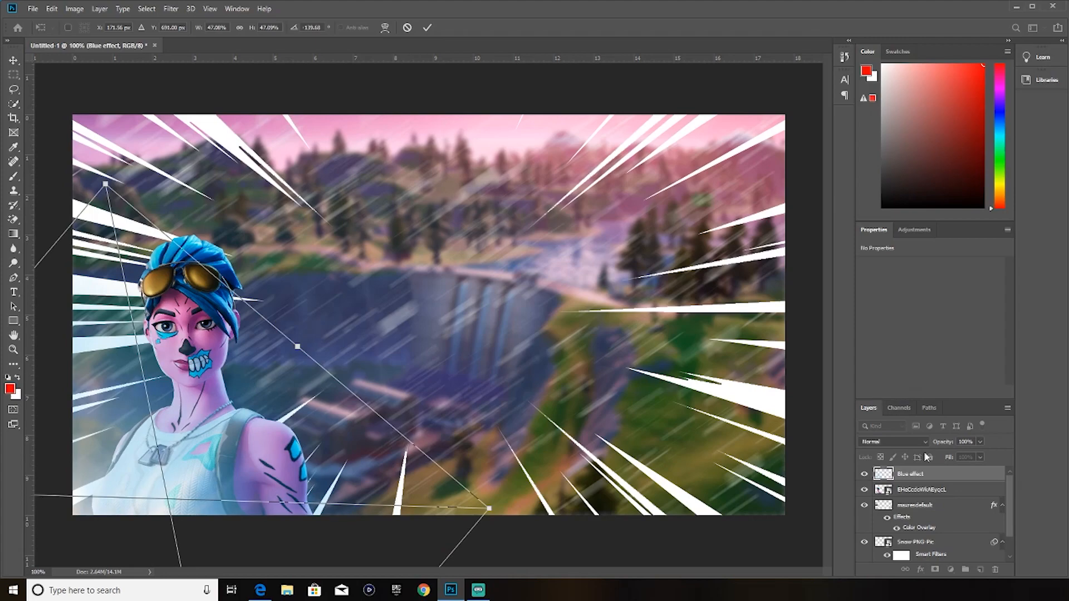
mouse_move(946, 483)
mouse_down()
mouse_move(945, 497)
mouse_move(969, 491)
mouse_move(954, 478)
mouse_move(947, 496)
mouse_up()
key(e)
Place the Fortnite wordmark image from the Items folder in Documents > Fortnite as an embedded layer.
click(34, 9)
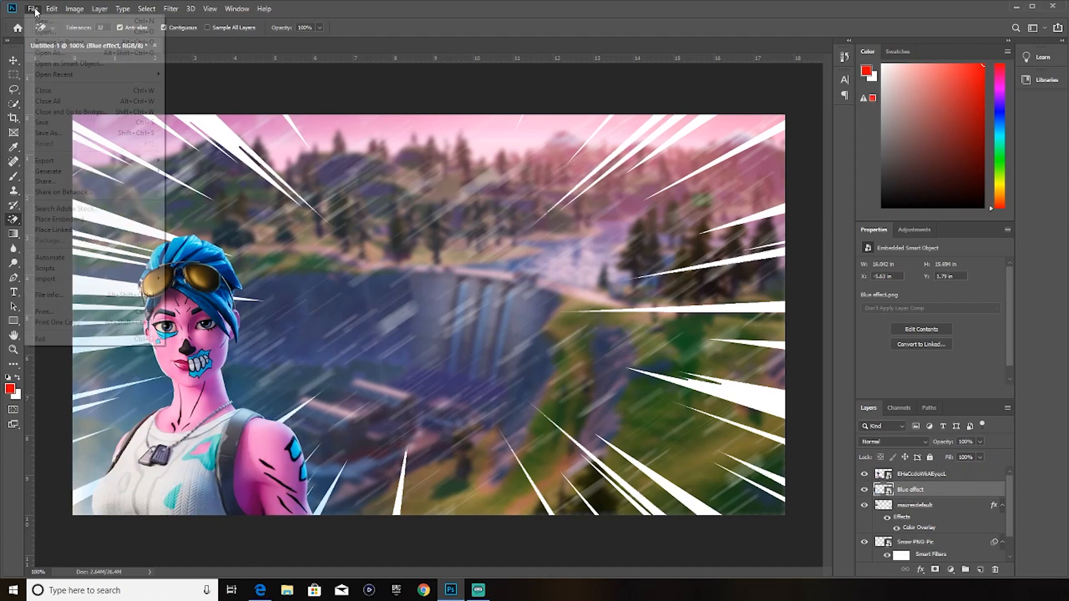
click(78, 219)
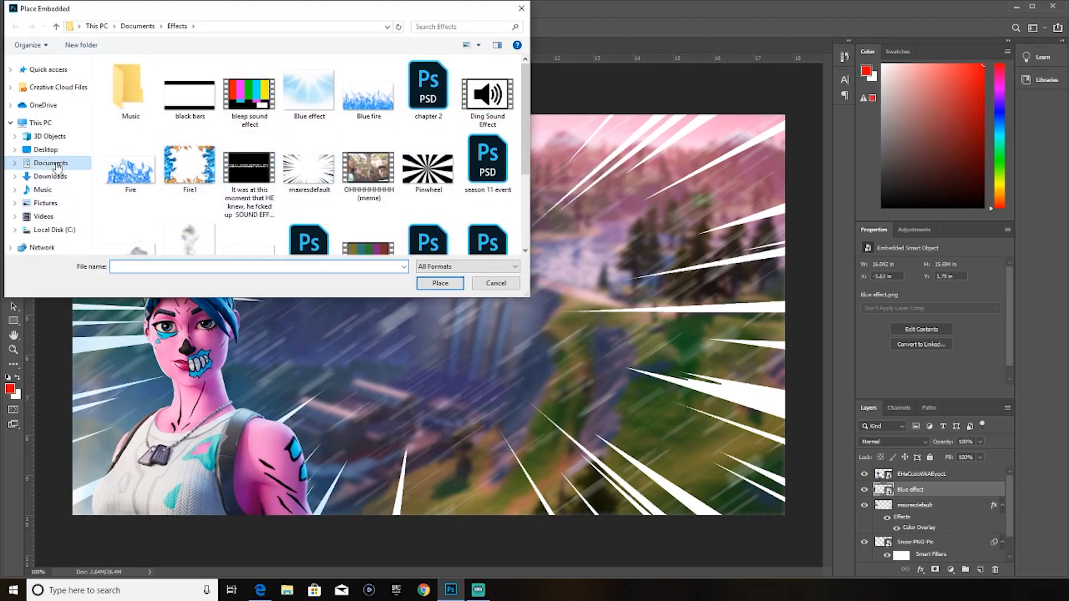
click(58, 165)
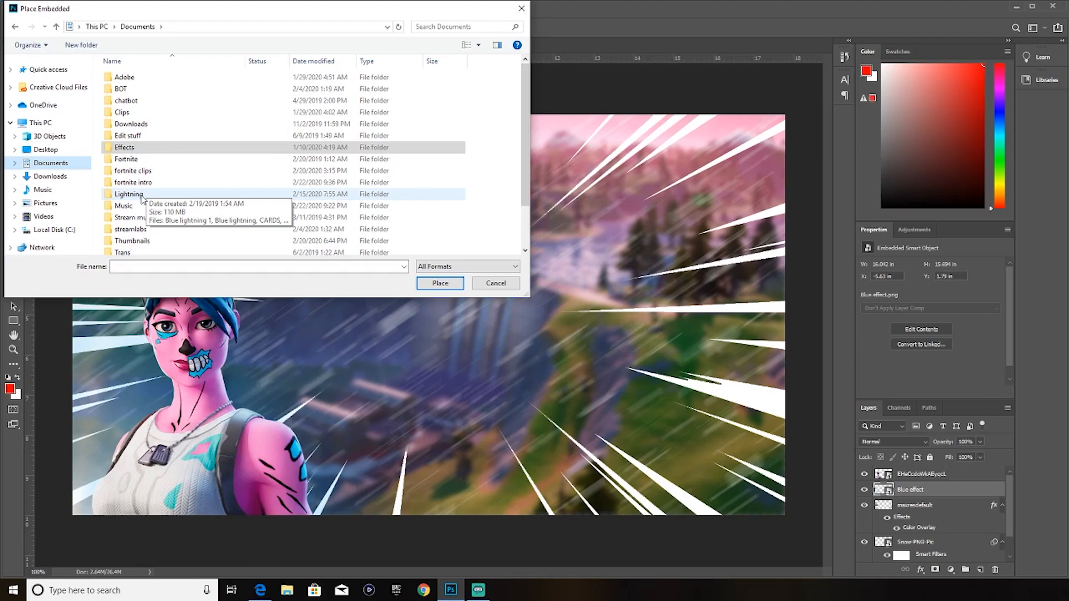
double_click(144, 160)
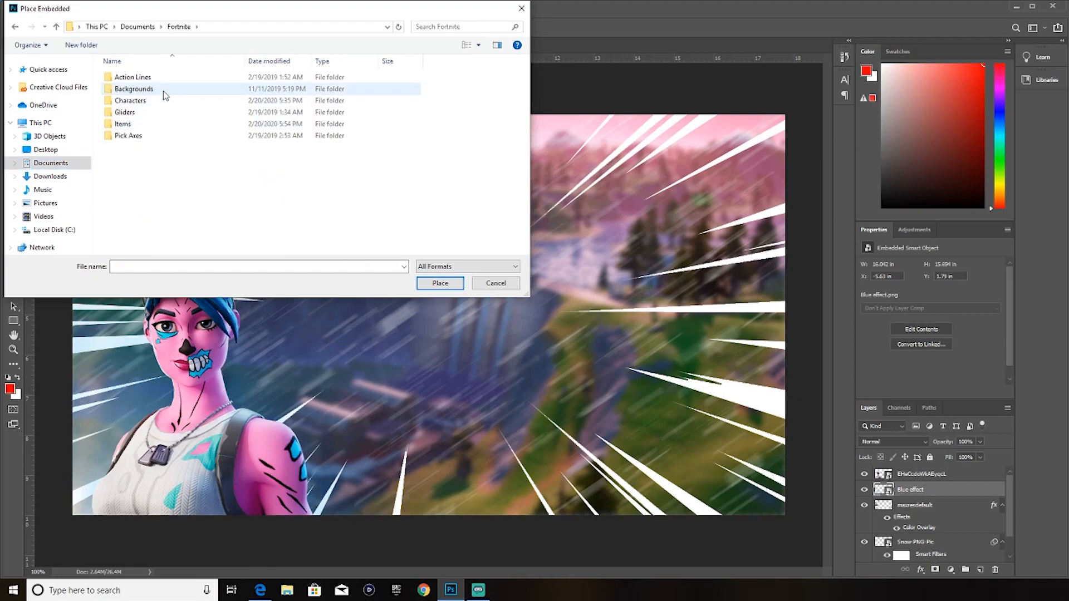
double_click(146, 123)
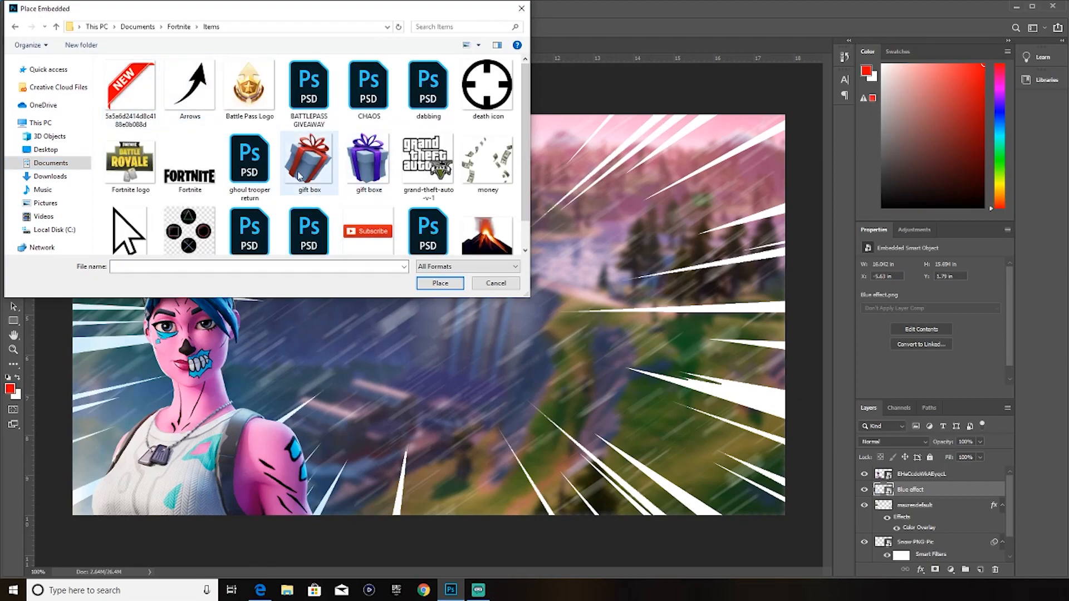
scroll(478, 167, down, 1)
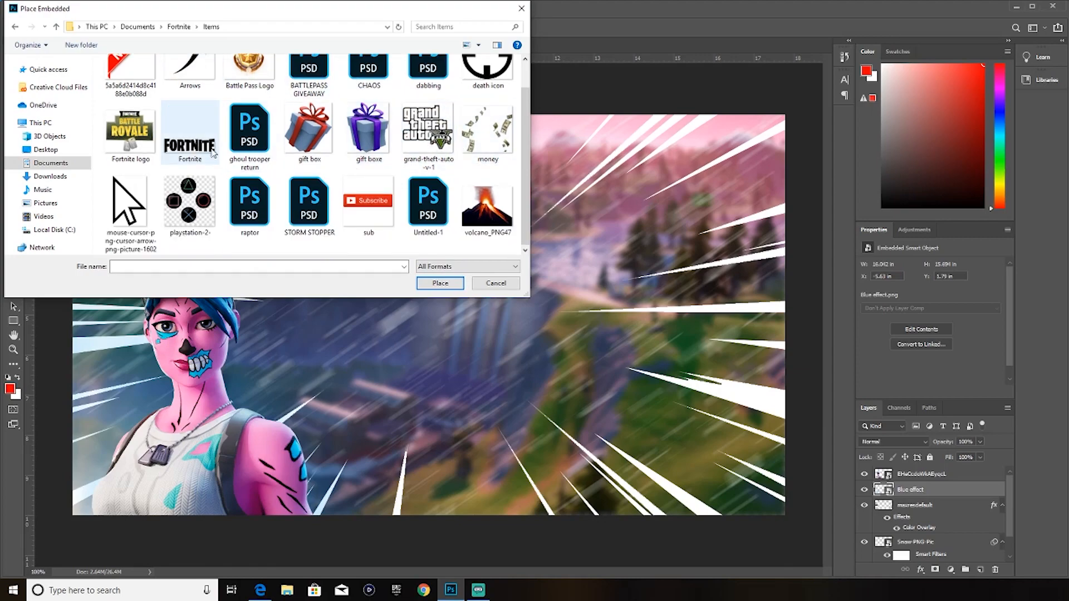
click(172, 142)
click(440, 283)
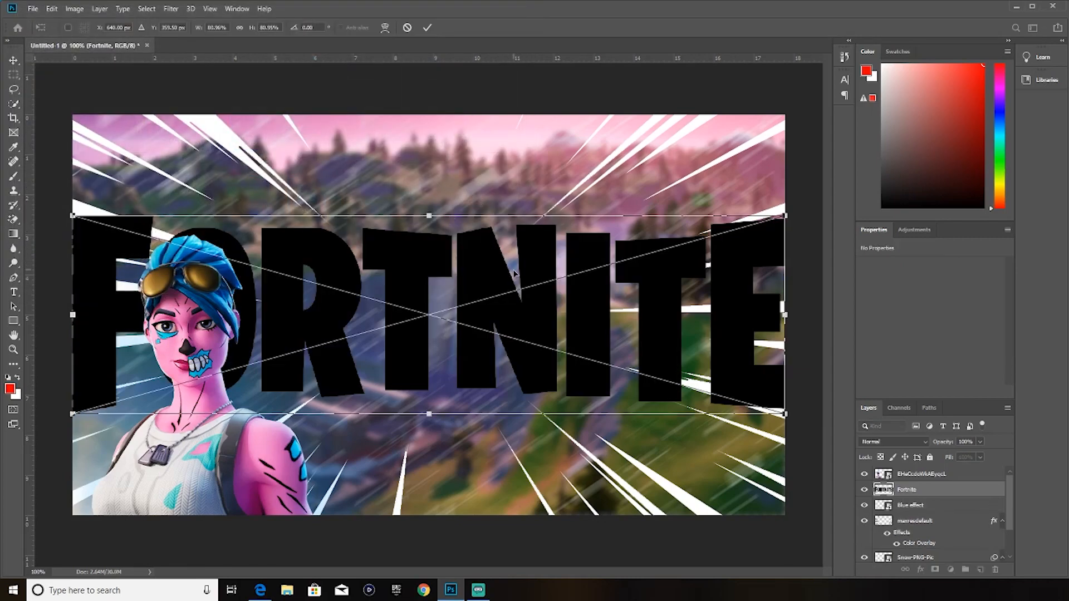
Shrink the Fortnite wordmark to about 10.2 in wide, move it to the canvas's upper centre, and rasterize its layer.
drag(515, 273, 515, 181)
drag(72, 124, 377, 210)
drag(581, 265, 419, 159)
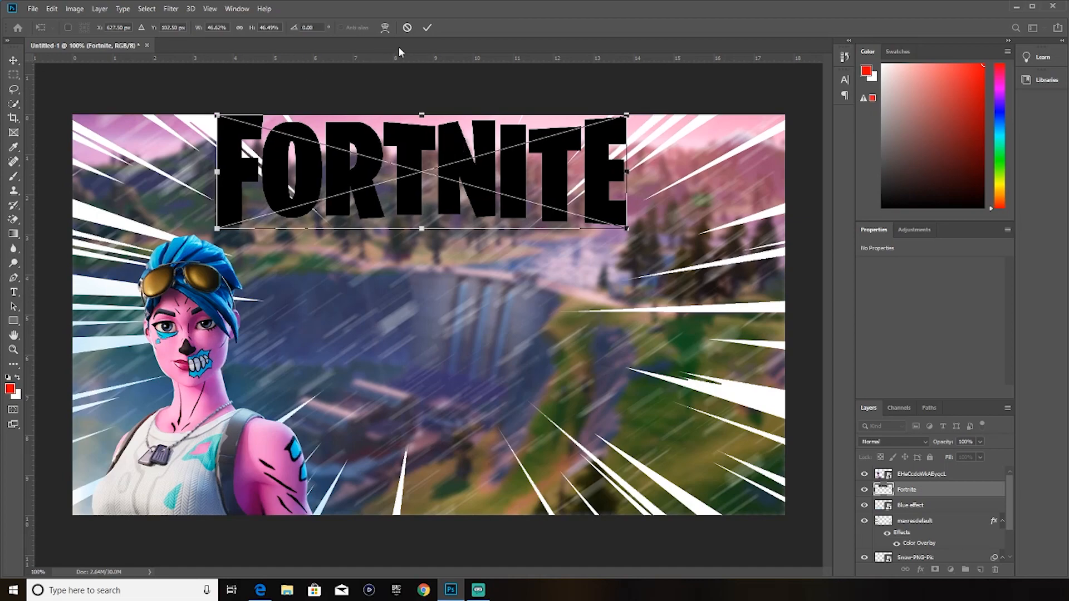
click(429, 26)
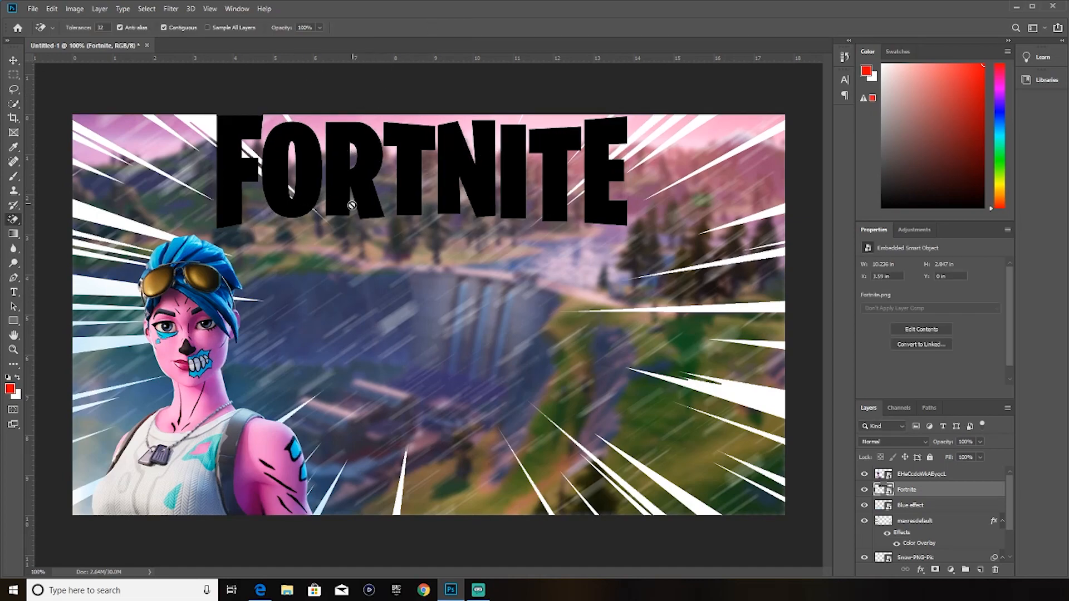
click(406, 257)
key(Return)
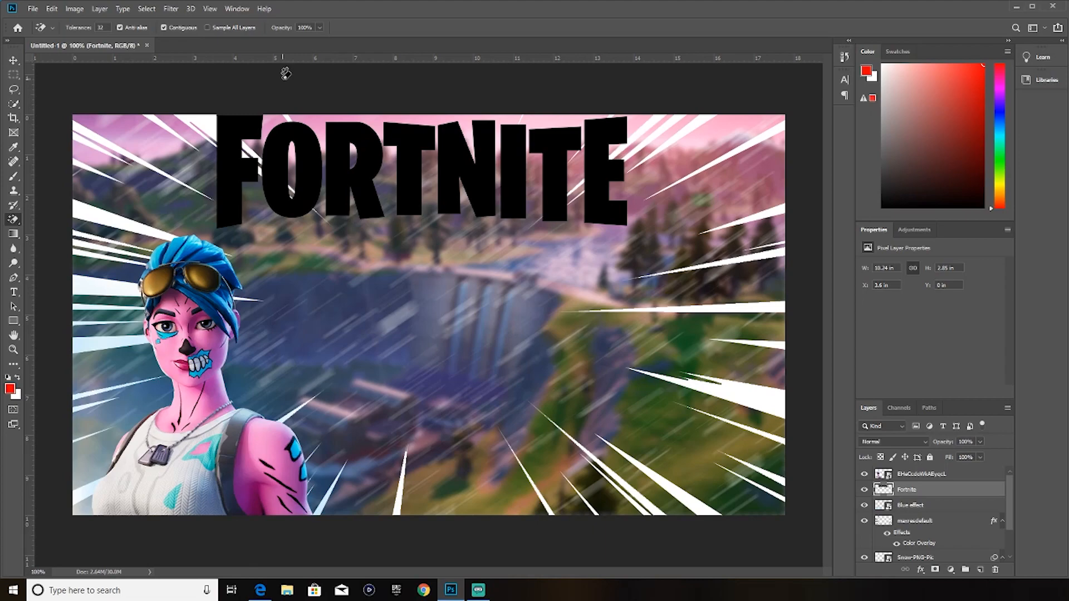
Place the Deadpool2 image from the Characters folder in Documents > Fortnite as an embedded layer.
click(52, 8)
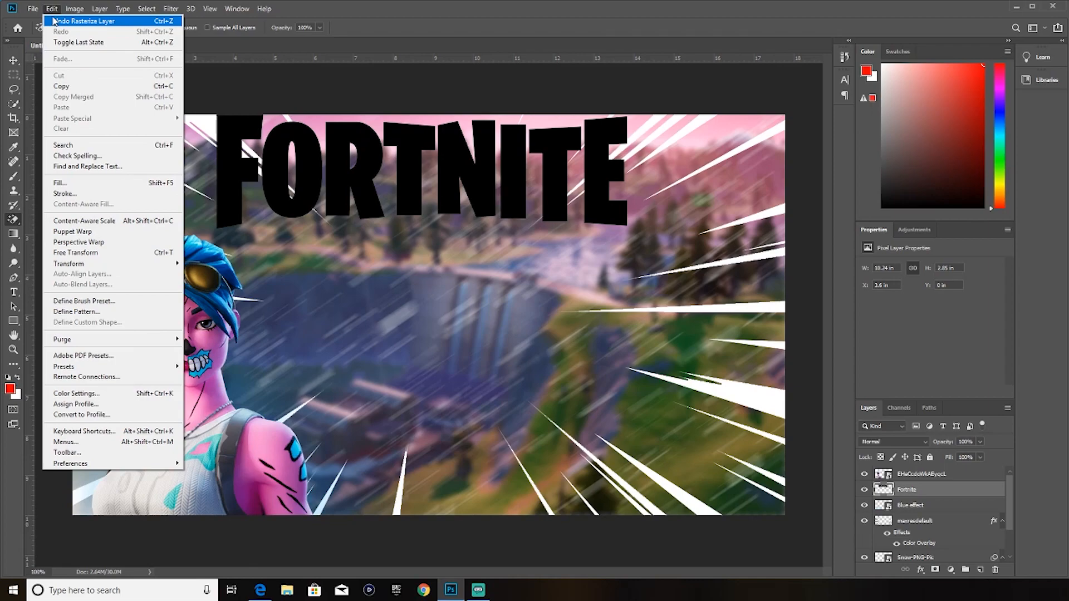
mouse_move(33, 9)
click(78, 220)
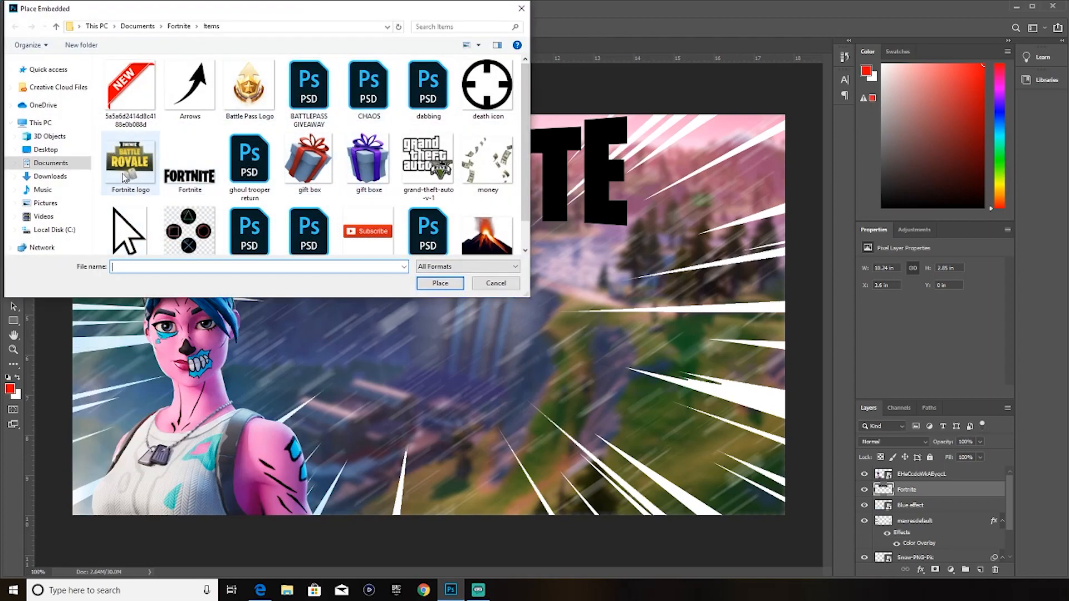
click(56, 176)
click(56, 163)
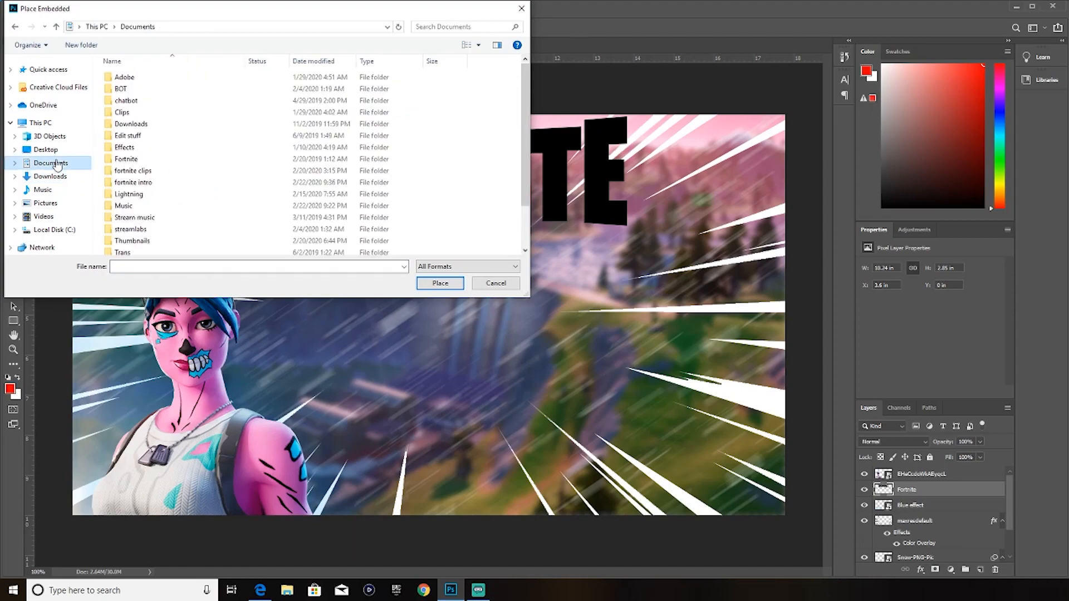
double_click(127, 136)
key(alt+Left)
double_click(166, 162)
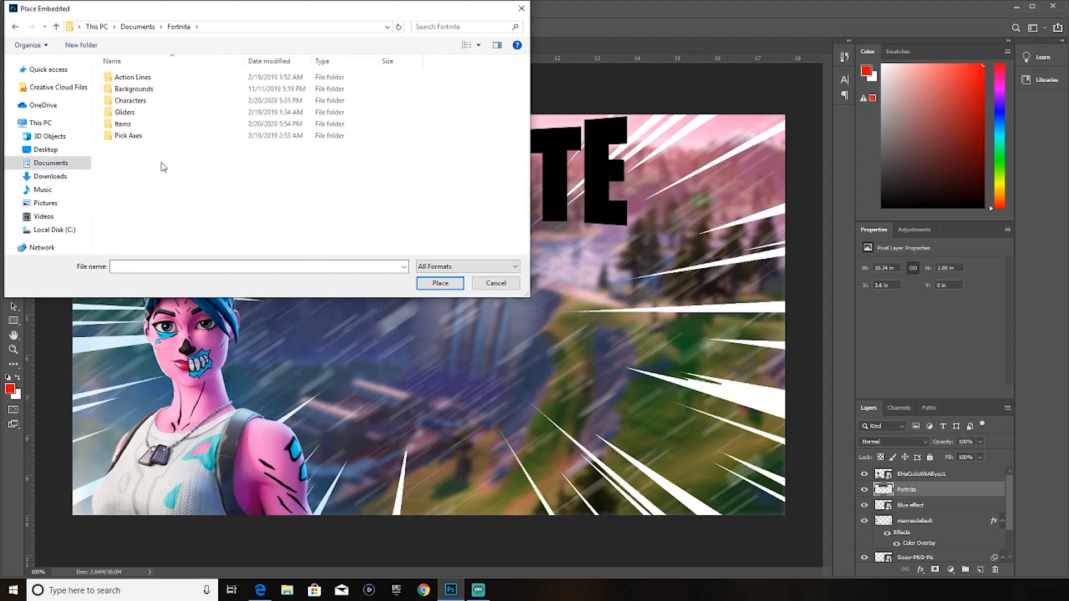
double_click(143, 103)
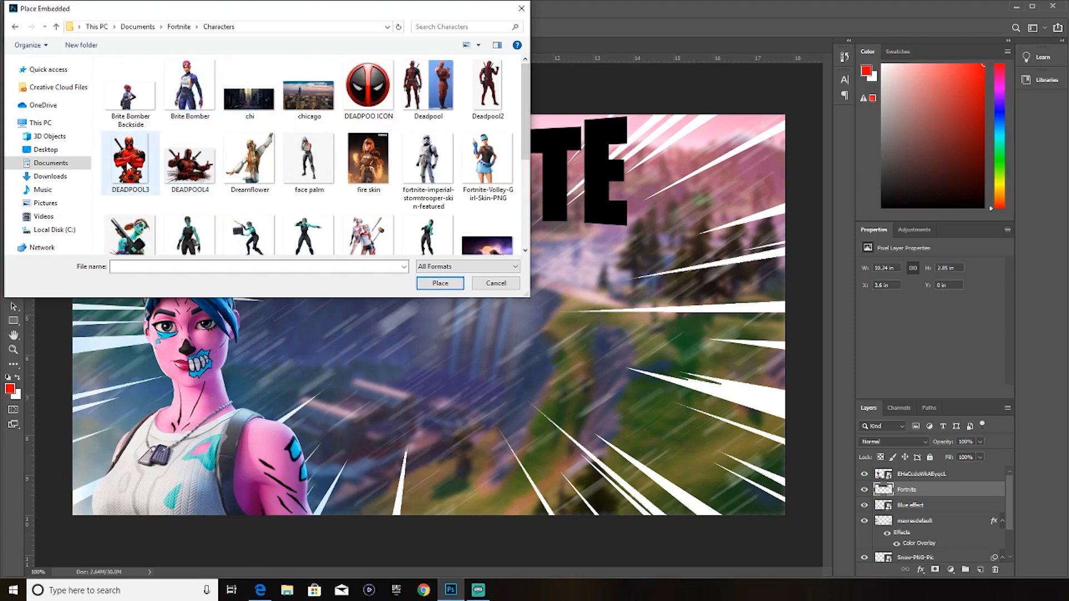
click(405, 109)
click(486, 104)
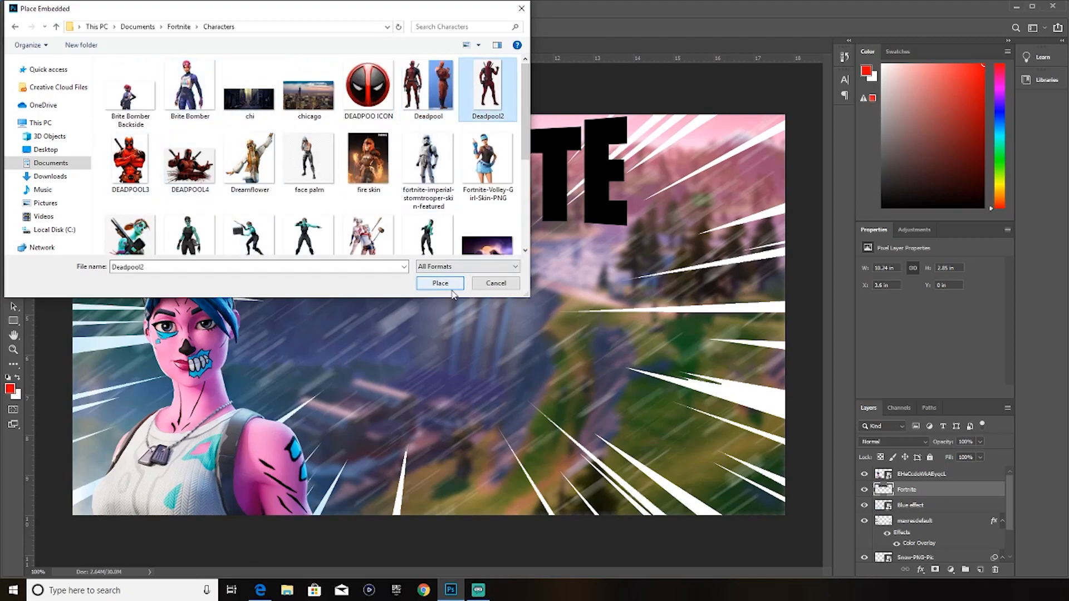
click(439, 281)
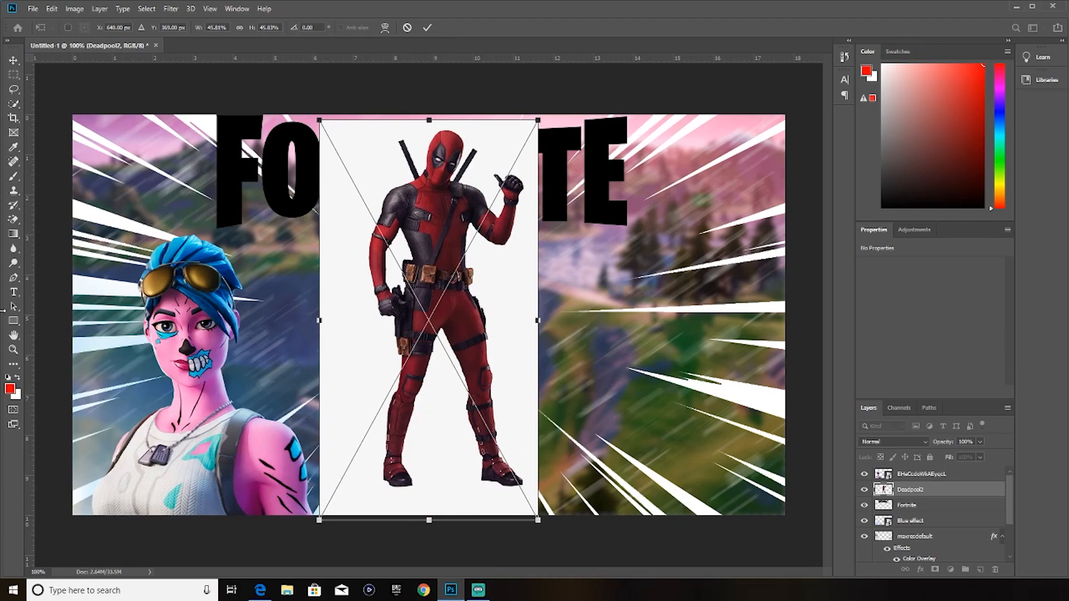
Remove the white background around Deadpool with the Magic Eraser, including the enclosed gap between his arm and torso.
click(13, 220)
click(72, 240)
click(352, 211)
click(522, 229)
click(386, 178)
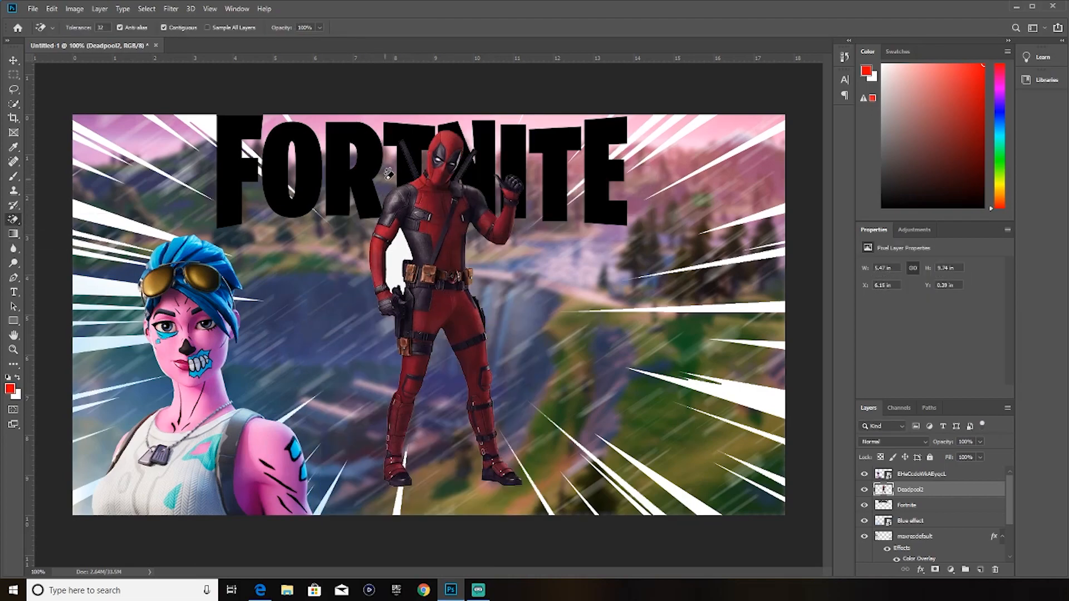
click(408, 256)
Scale Deadpool to about 86.5% and move him to the canvas's lower-right corner.
key(v)
drag(458, 264, 646, 307)
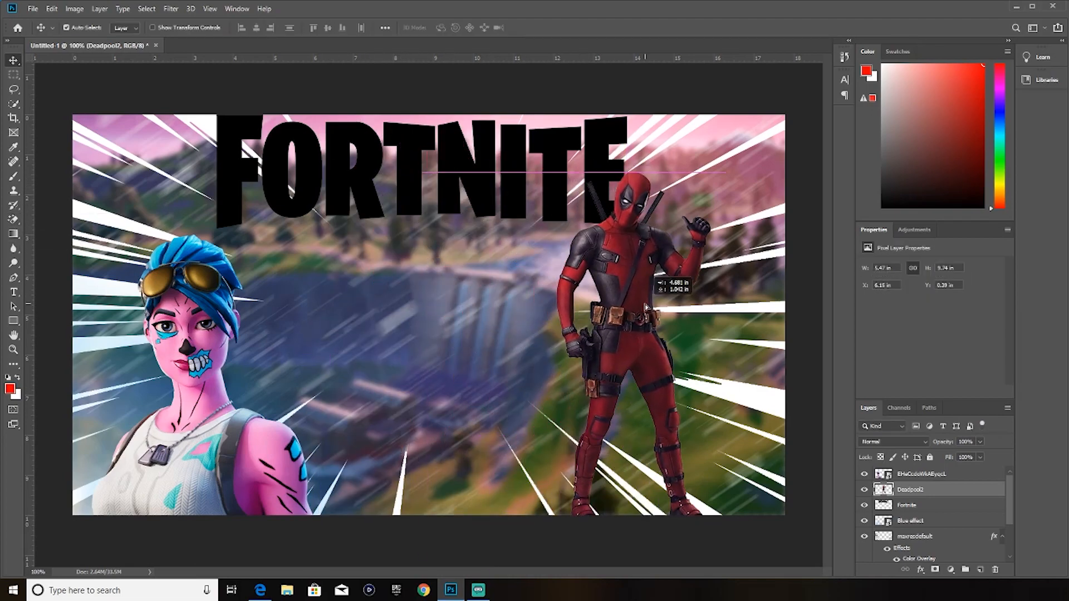
key(ctrl+t)
drag(728, 170, 692, 222)
drag(601, 336, 680, 338)
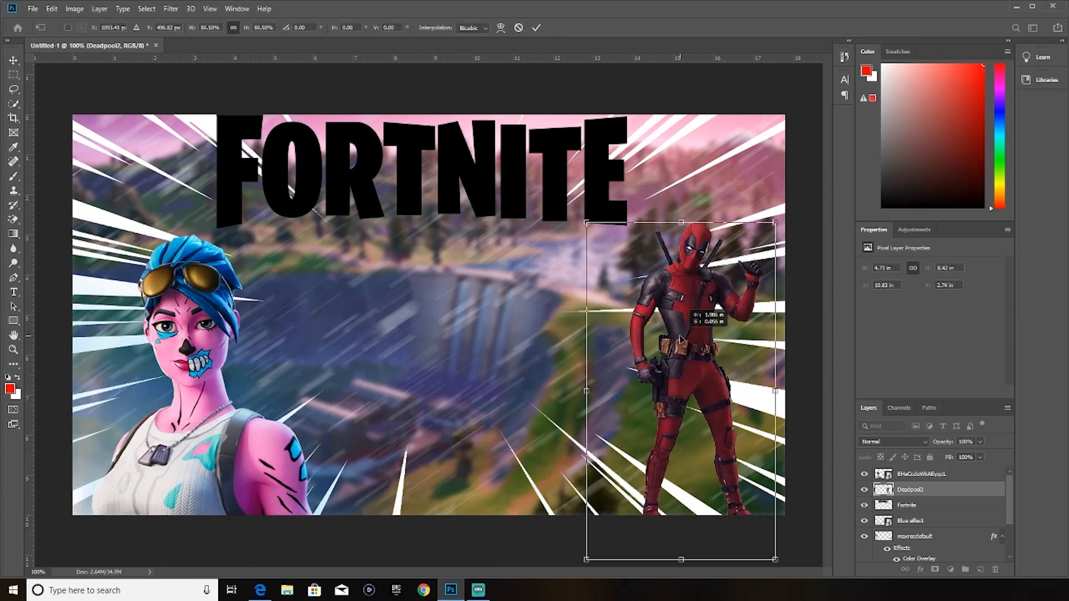
key(Return)
Shrink the EHeCcdoWkAEyqcL character to about 4.4 in wide and move it beside Deadpool along the canvas's lower edge.
click(922, 474)
key(ctrl+t)
drag(341, 227, 319, 247)
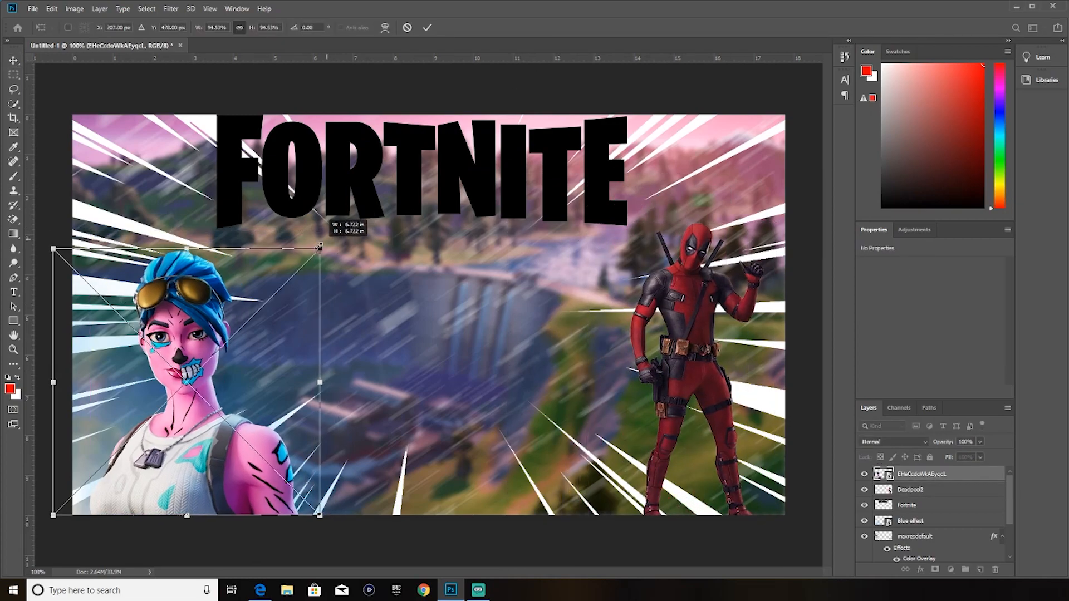
drag(223, 362, 626, 403)
click(427, 27)
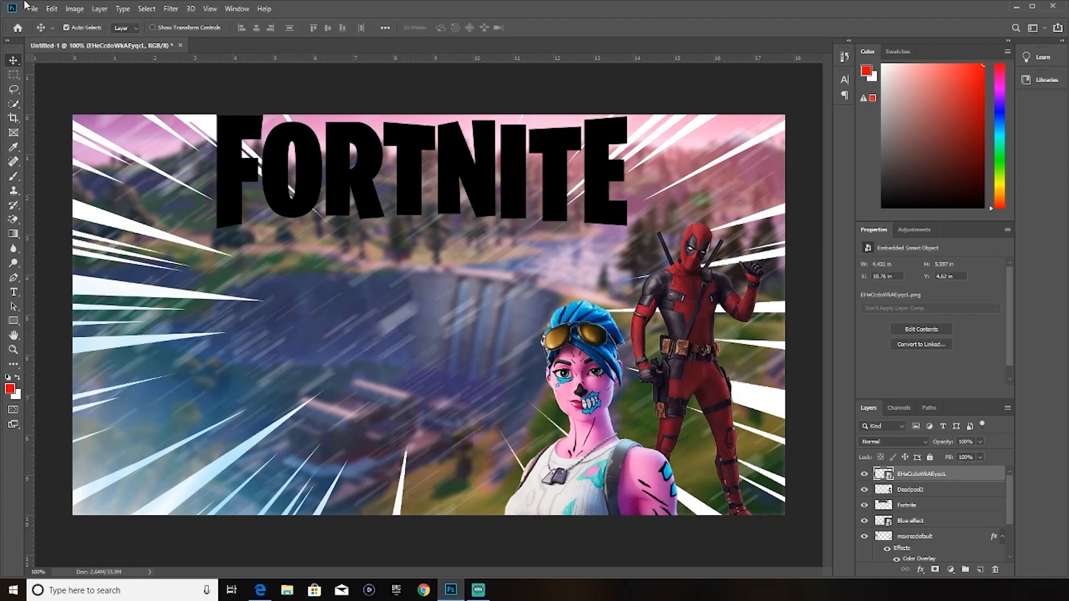
click(33, 8)
click(67, 234)
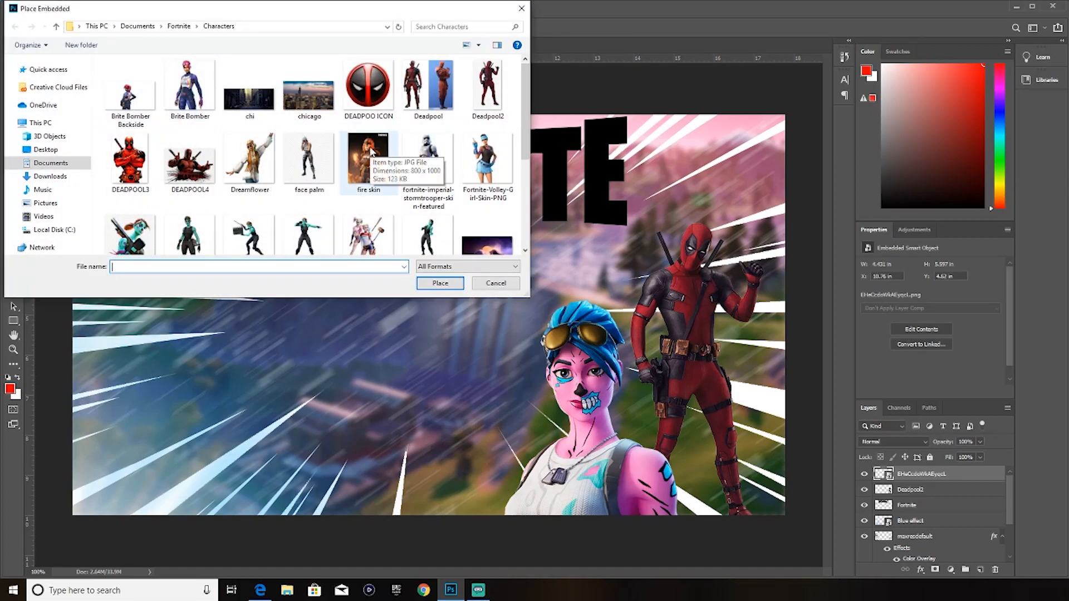
click(522, 9)
Add a "Custom Match Making" text layer in black Impact at 41.39 pt below the Fortnite wordmark.
click(12, 293)
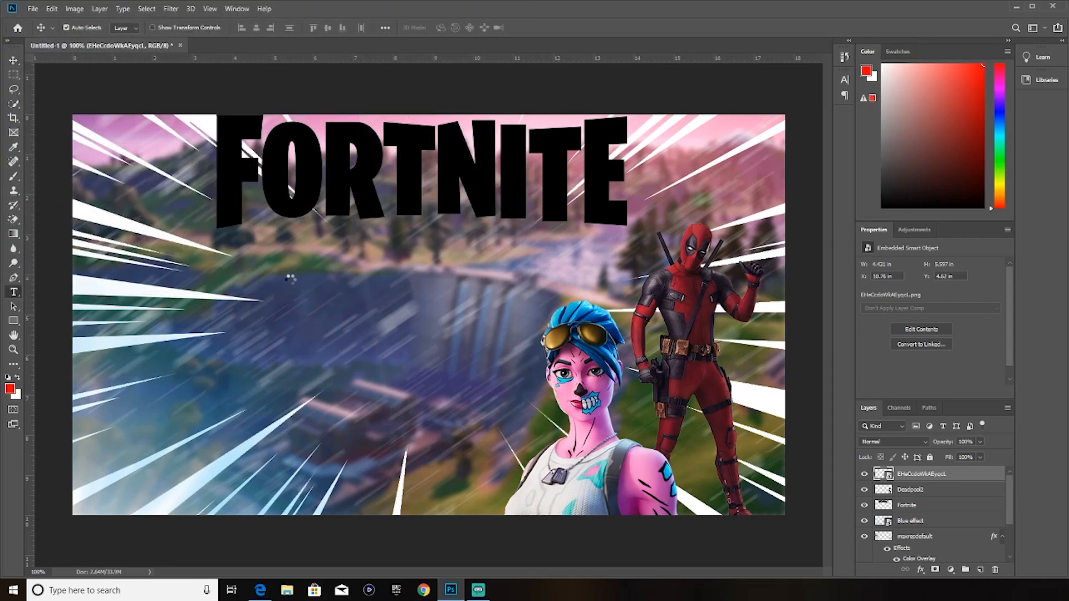
click(254, 293)
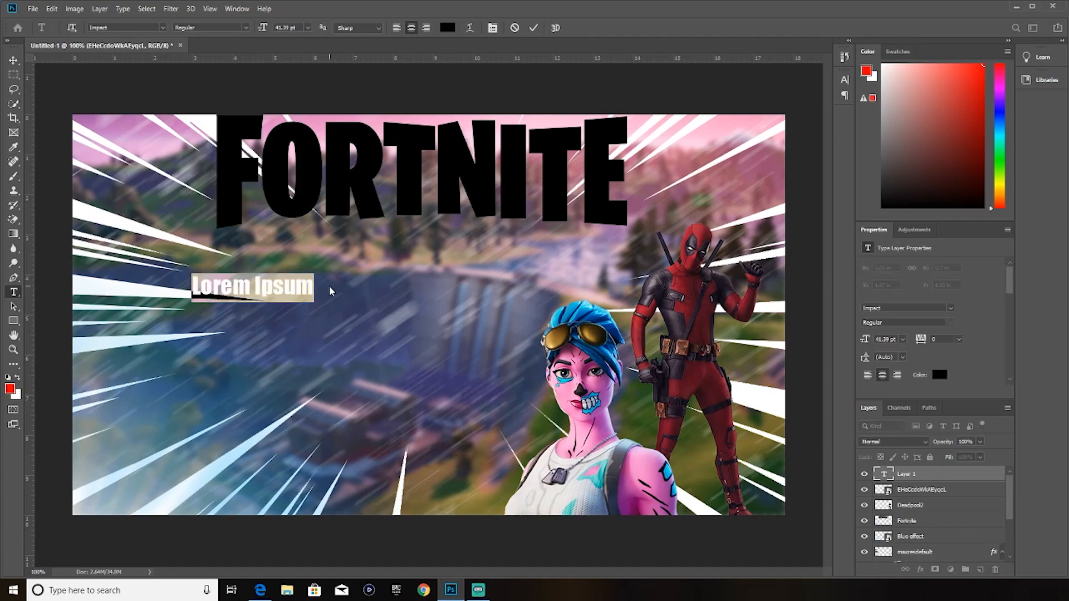
text(Cus)
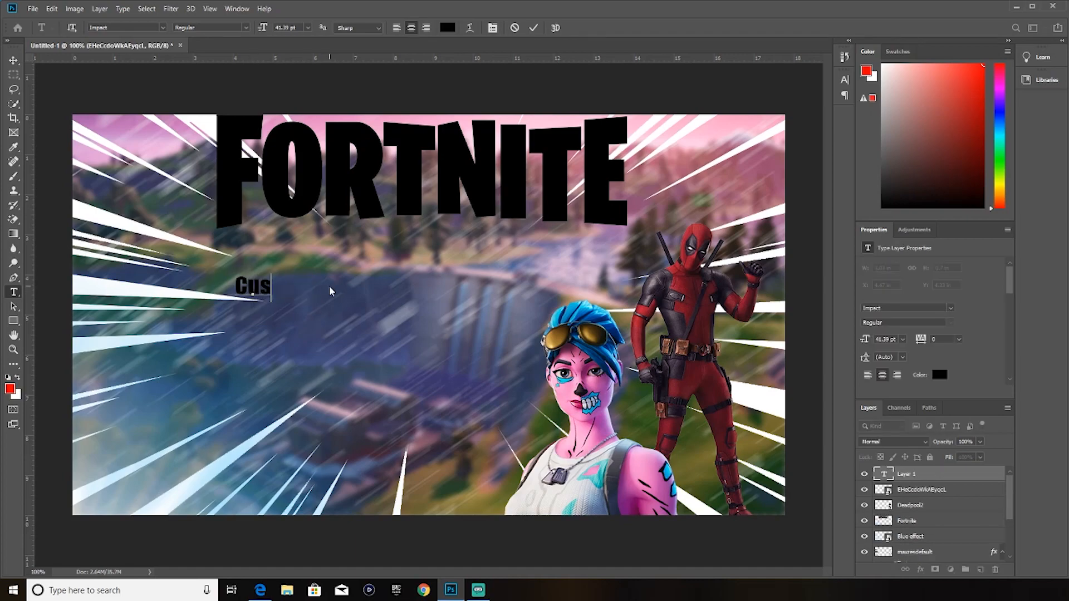
text(tom)
text(Mat)
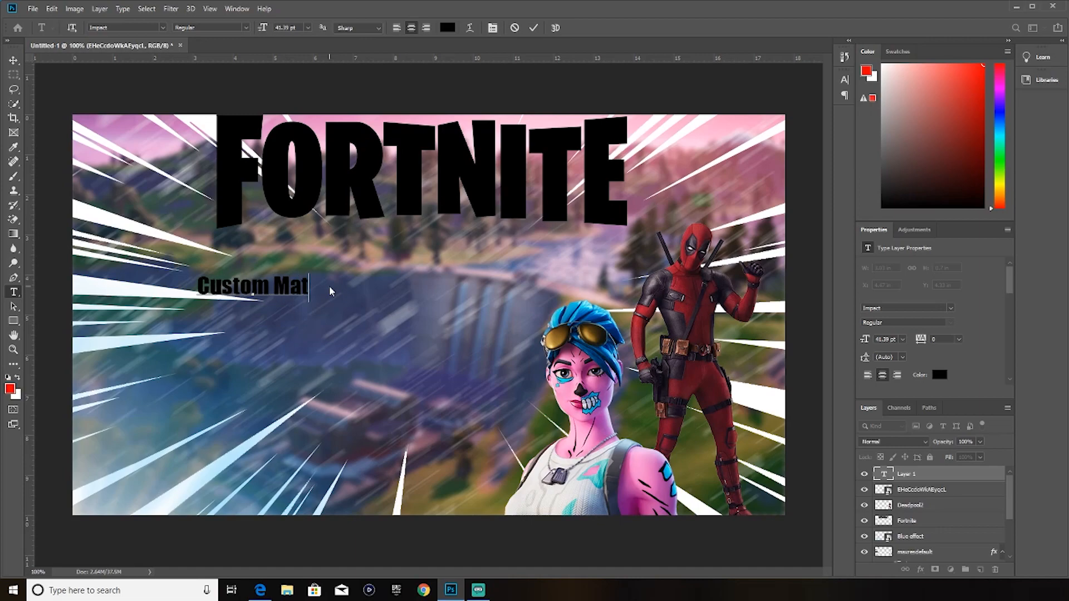
text(ch Making)
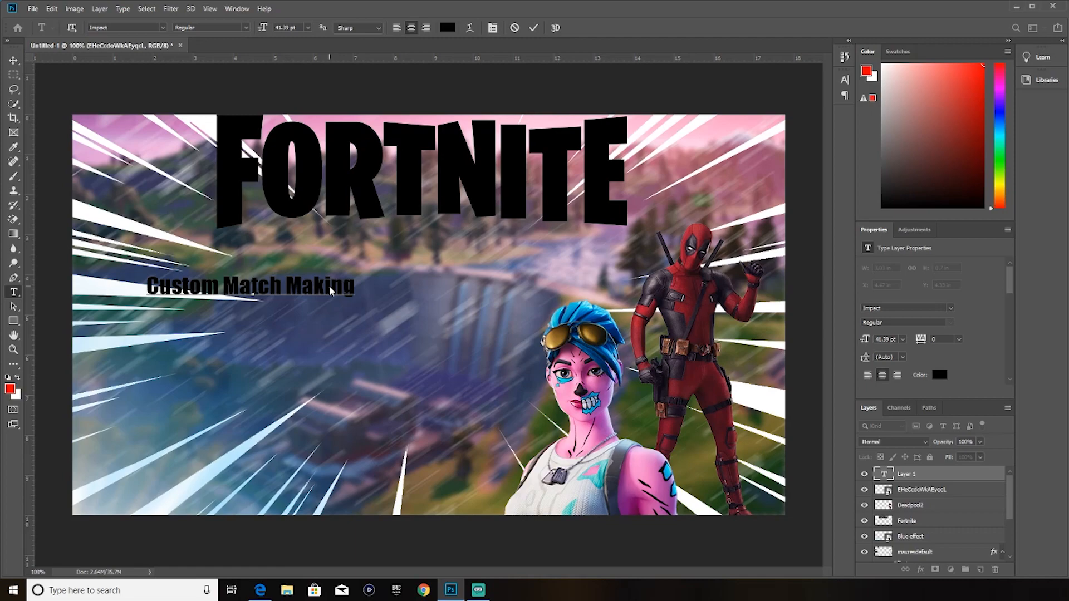
click(533, 28)
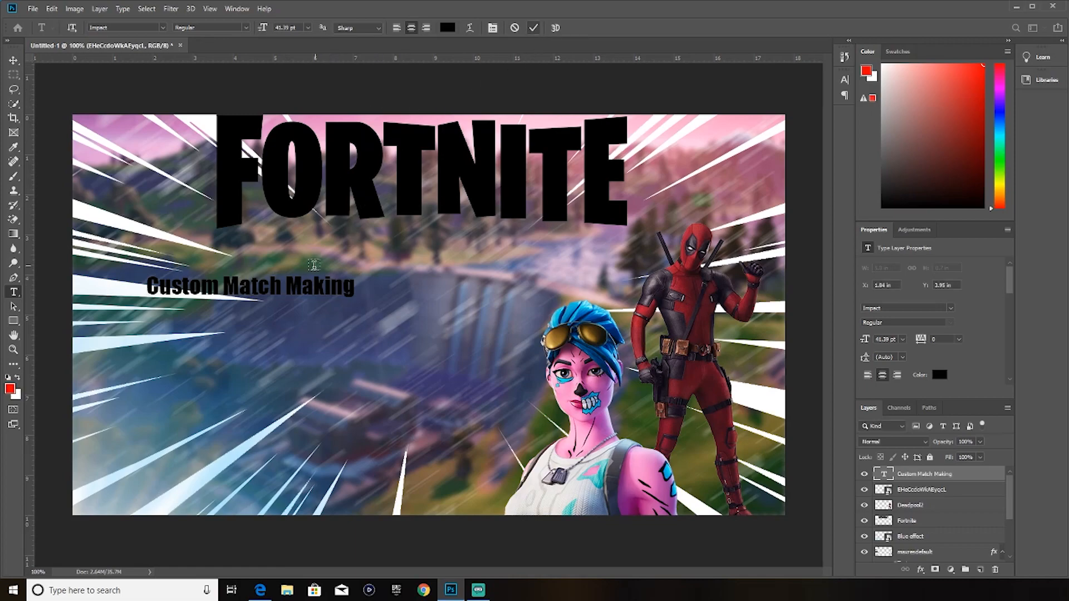
Add a separate "Live" text layer in black Impact at 41.39 pt near the canvas centre.
click(435, 341)
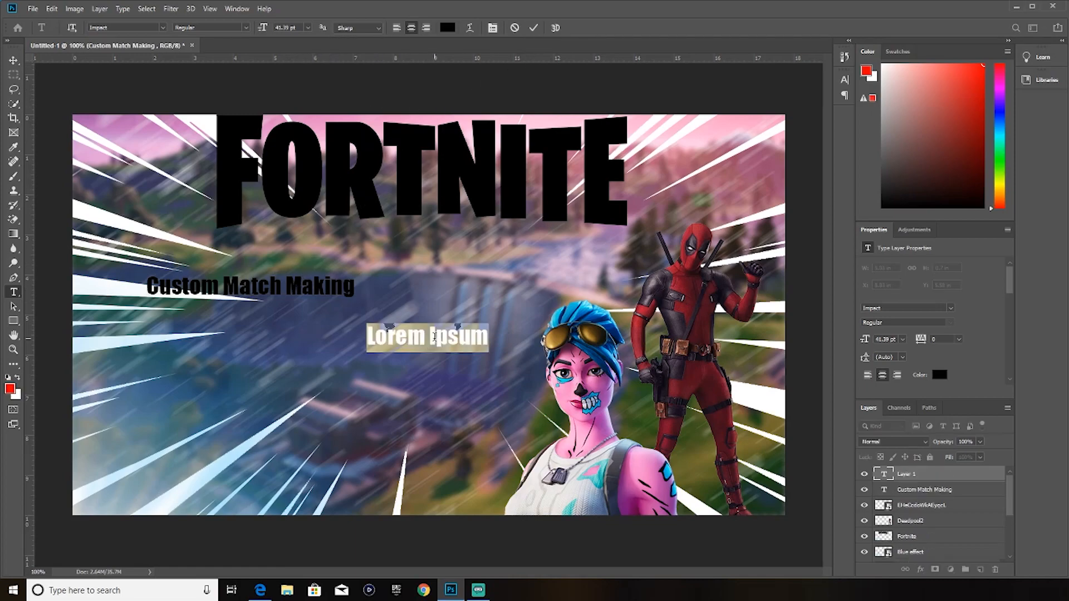
text(Live)
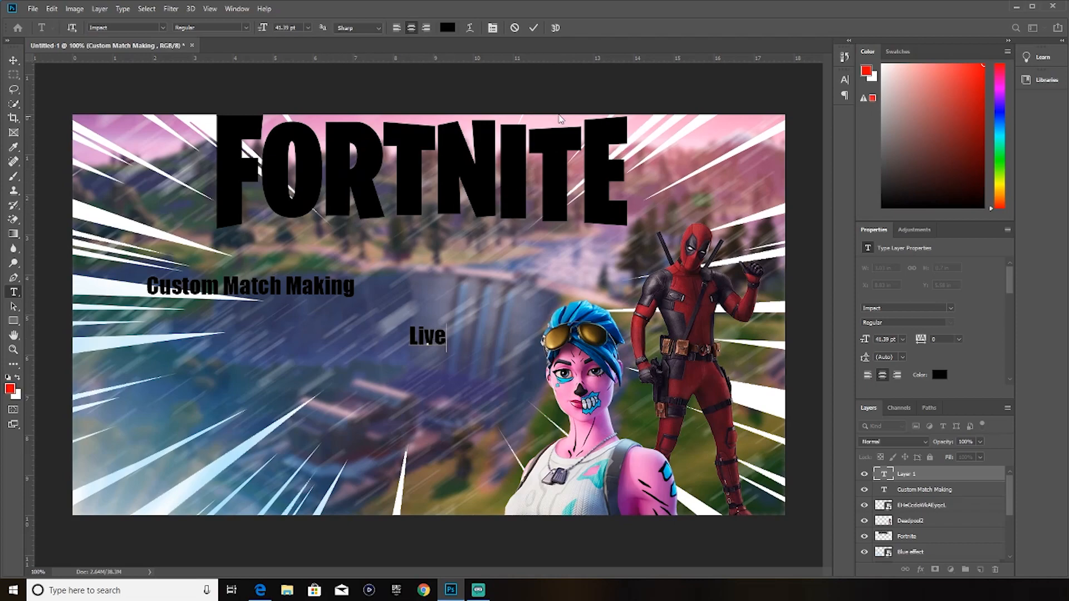
click(534, 28)
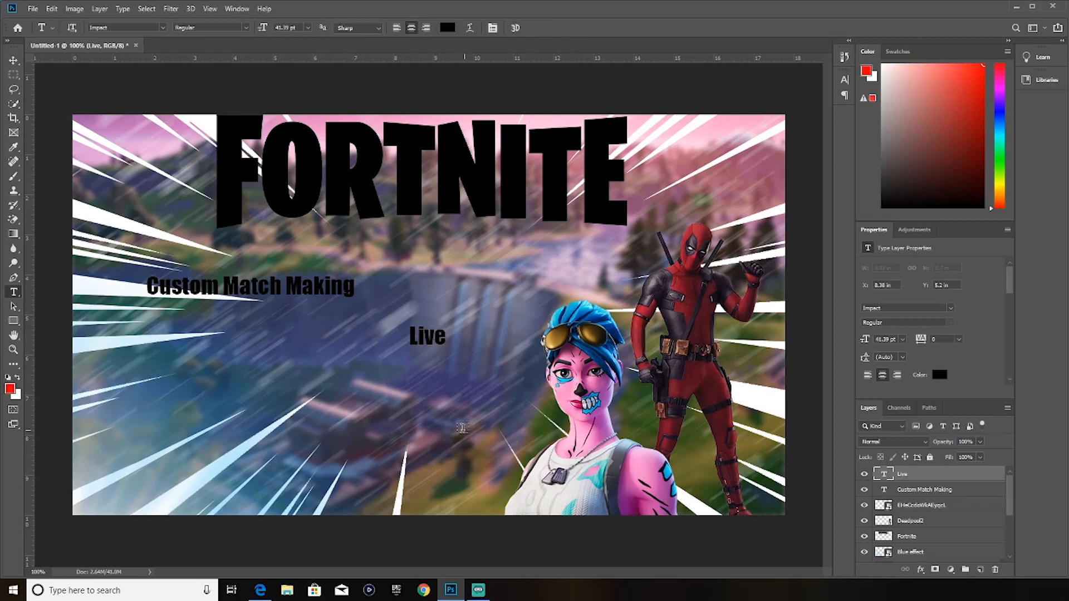
Move the Live text to left of centre below the Fortnite wordmark and delete the Custom Match Making text layer.
key(v)
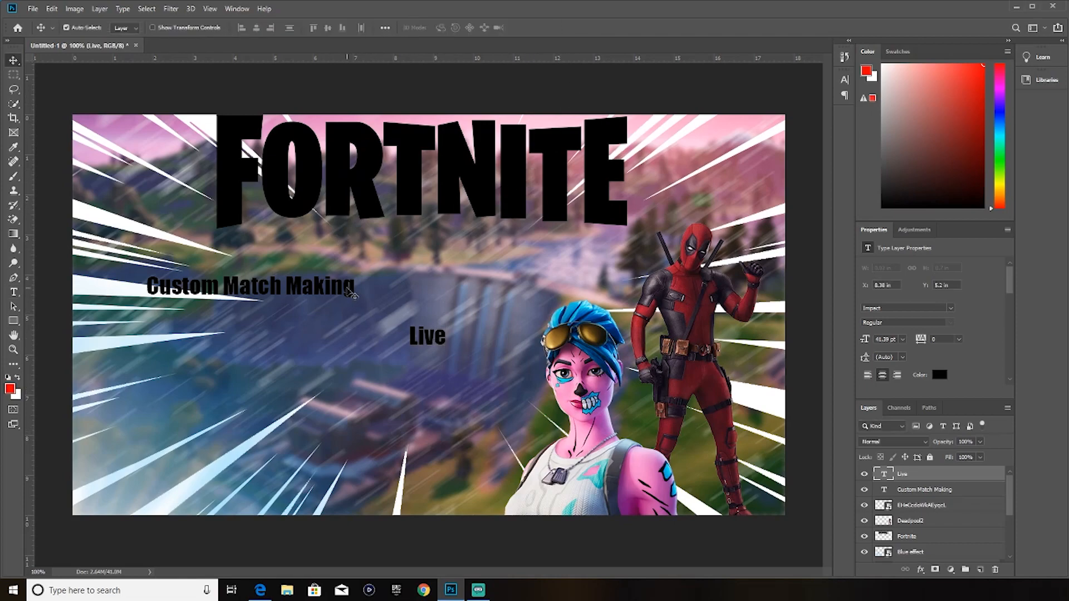
drag(350, 291, 460, 389)
mouse_move(428, 337)
mouse_down()
mouse_move(401, 318)
mouse_move(372, 371)
mouse_move(388, 357)
mouse_move(412, 385)
mouse_move(413, 352)
mouse_up()
drag(357, 310, 334, 310)
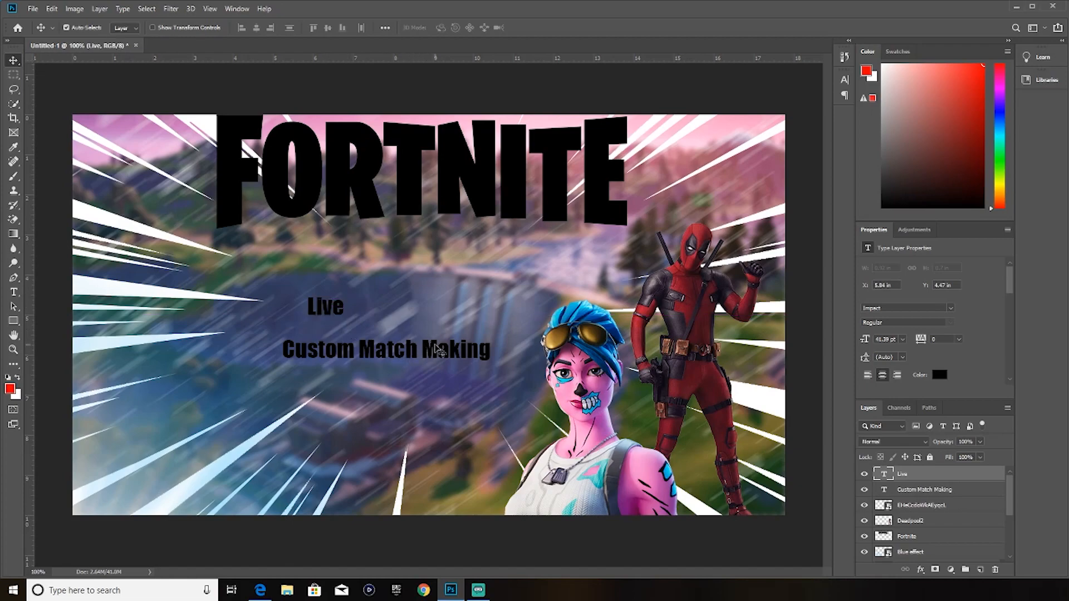
click(438, 351)
key(Delete)
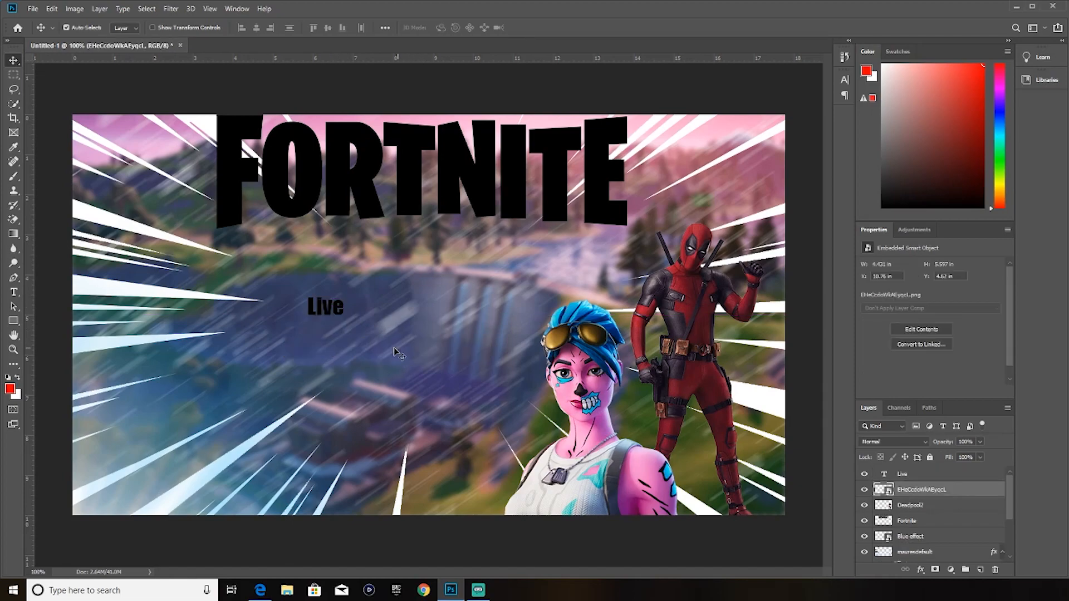
Add a "Custom" text layer in black Impact at 41.39 pt just below the Live text.
click(14, 291)
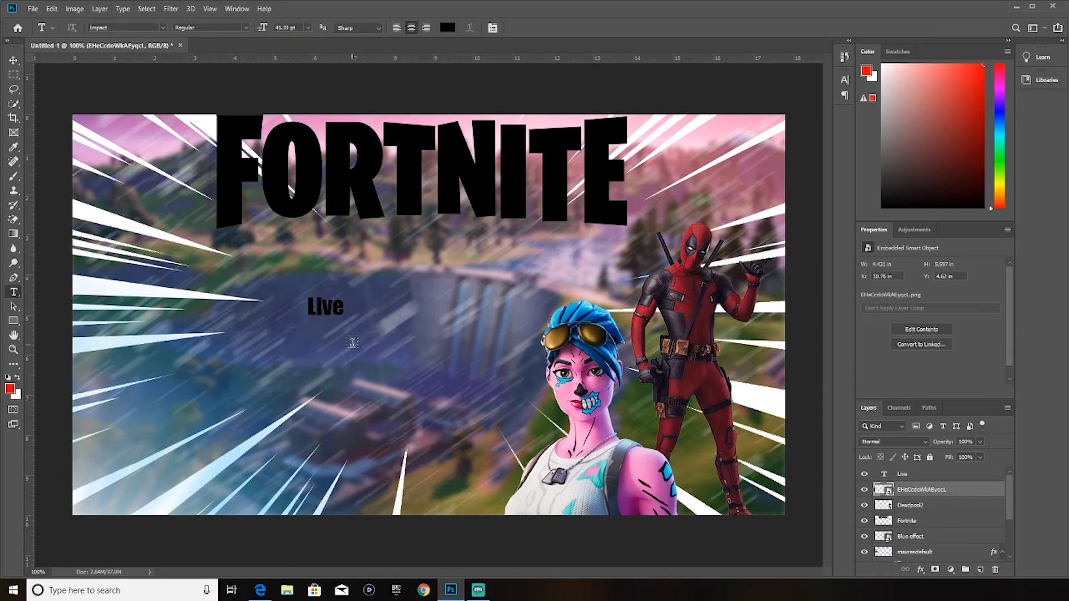
click(318, 341)
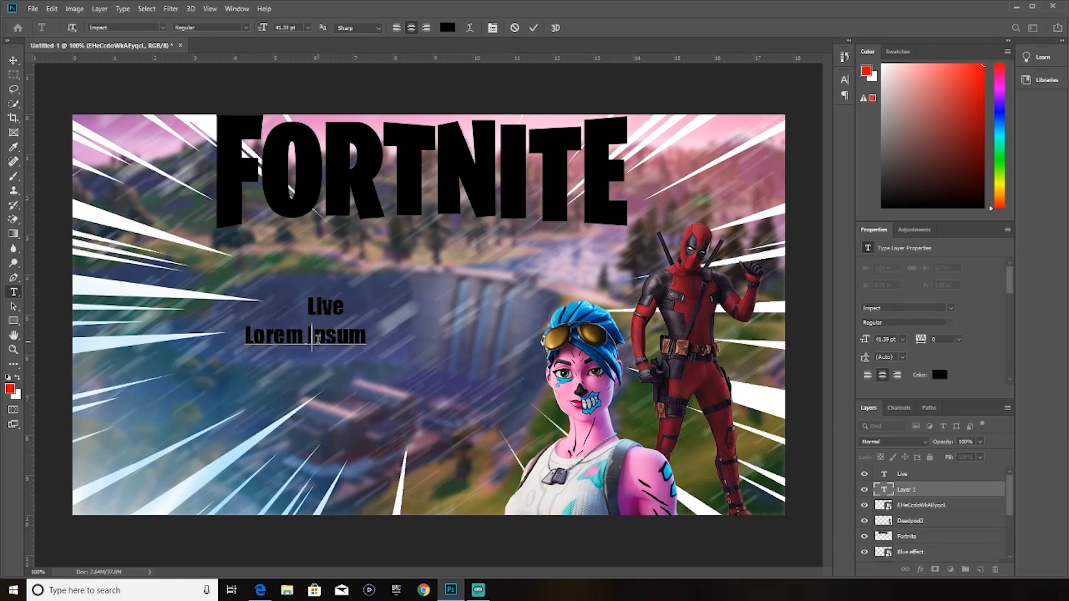
text(Custom)
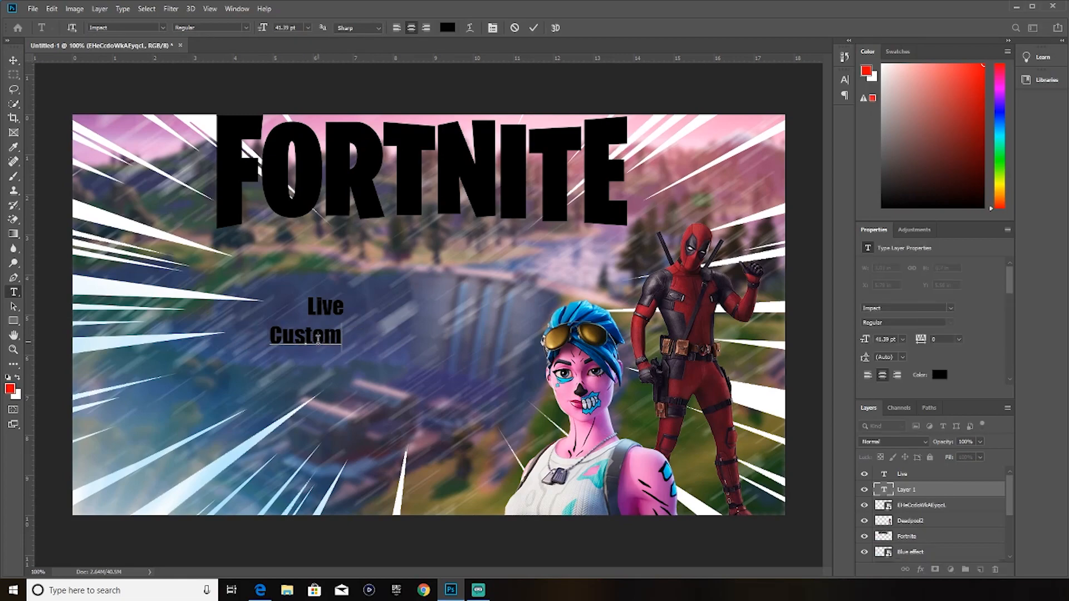
click(538, 29)
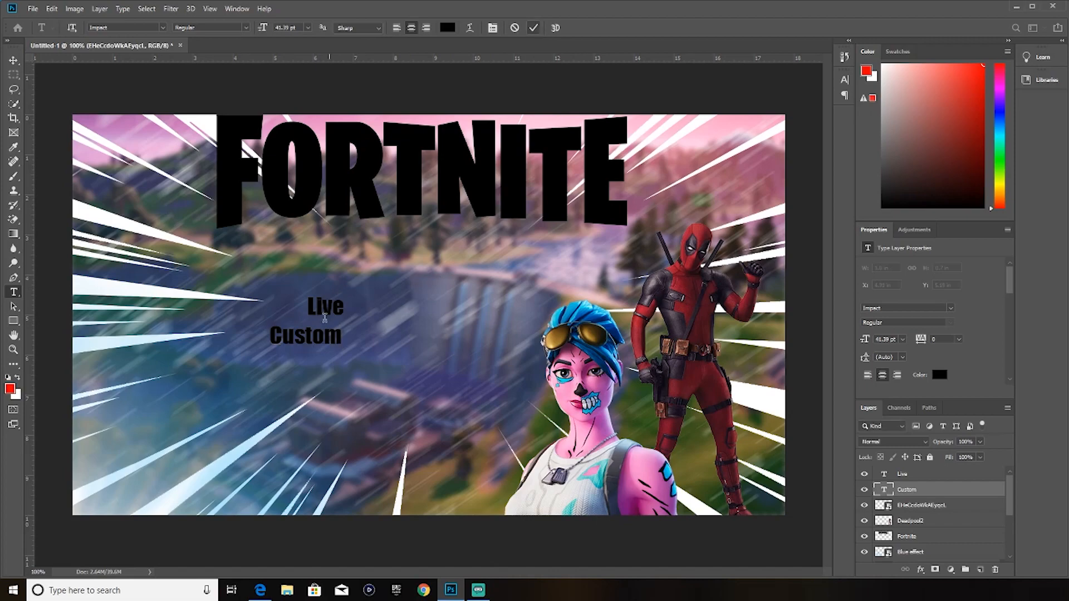
Add a "Match Making" text layer in black Impact at 41.39 pt just below the Custom text.
click(289, 369)
text(Match)
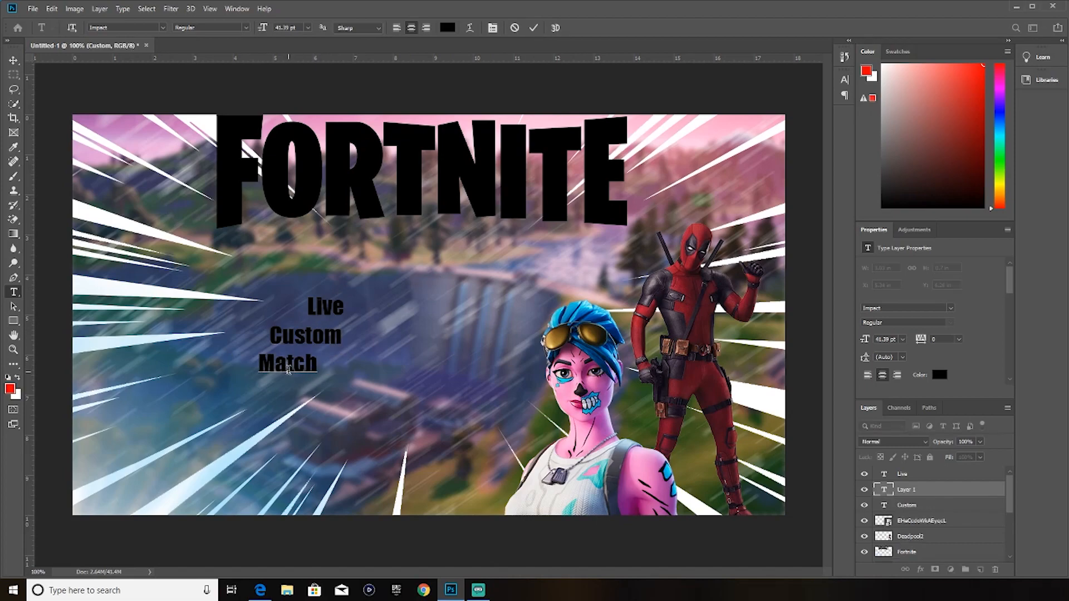
text( Making)
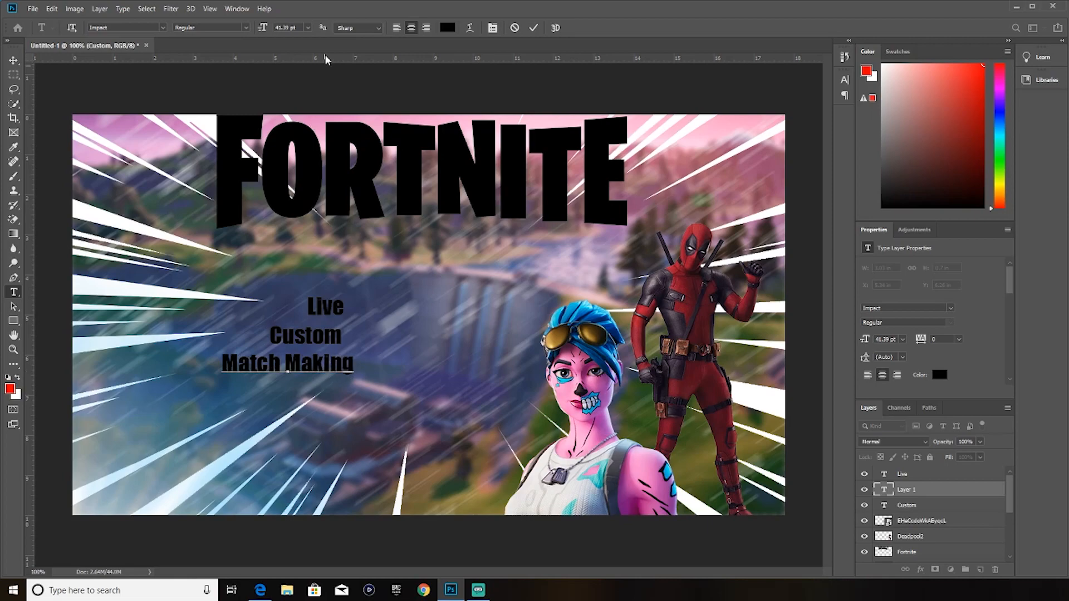
click(534, 28)
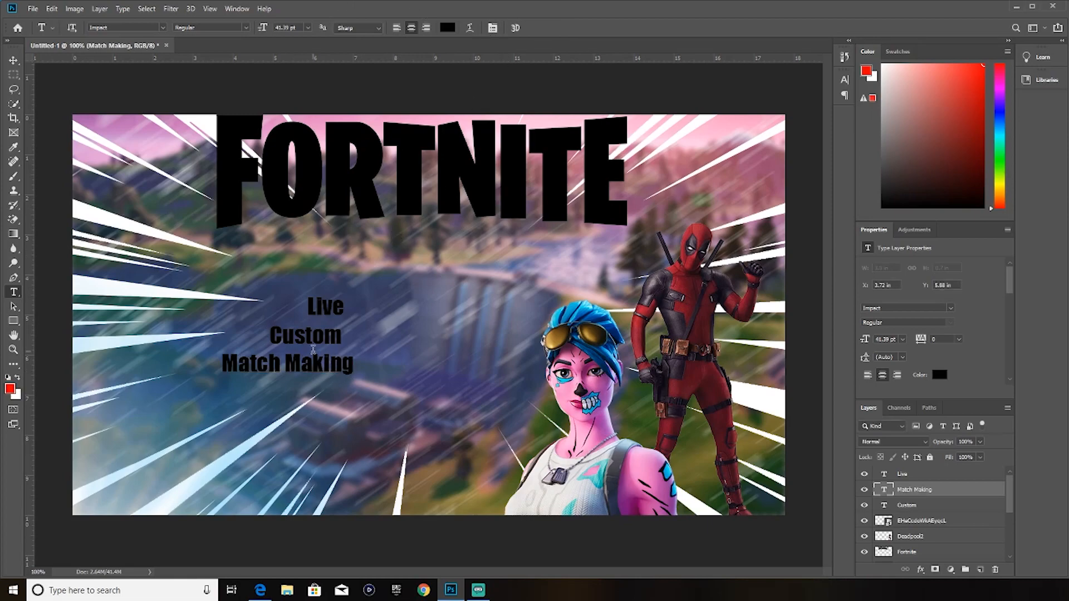
Move the Match Making, Custom and Live text layers lower on the canvas, leaving wider gaps between the lines.
key(v)
drag(331, 363, 396, 401)
drag(330, 339, 350, 368)
drag(347, 311, 350, 330)
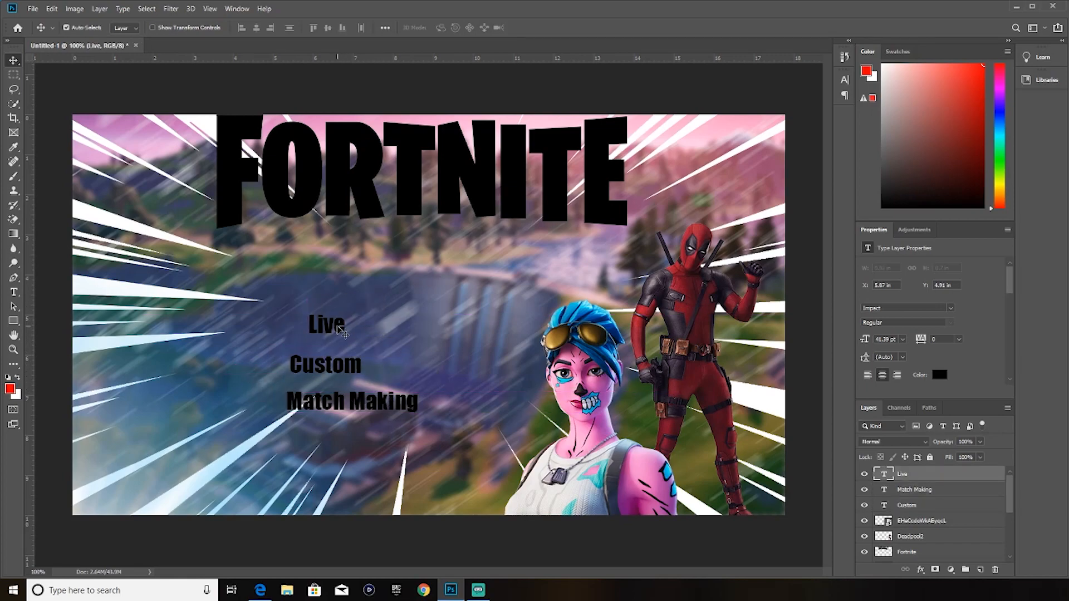
Enlarge the Live text to about 133 pt and tilt it slightly counterclockwise above the Custom text.
key(ctrl+t)
drag(346, 315, 431, 359)
key(ctrl+z)
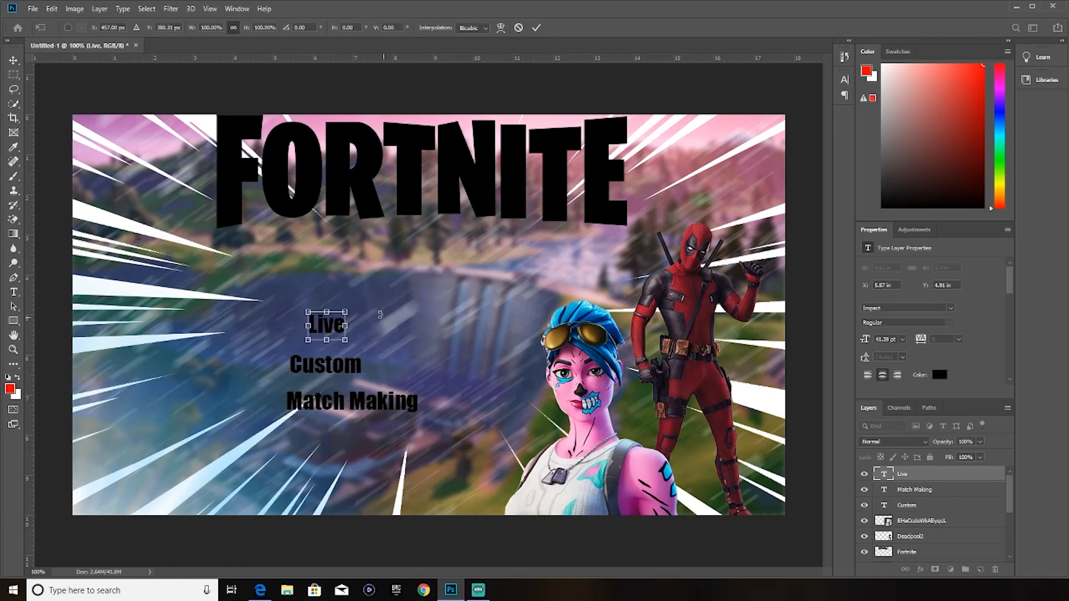
drag(345, 312, 426, 249)
drag(384, 299, 373, 320)
drag(445, 326, 444, 314)
click(535, 27)
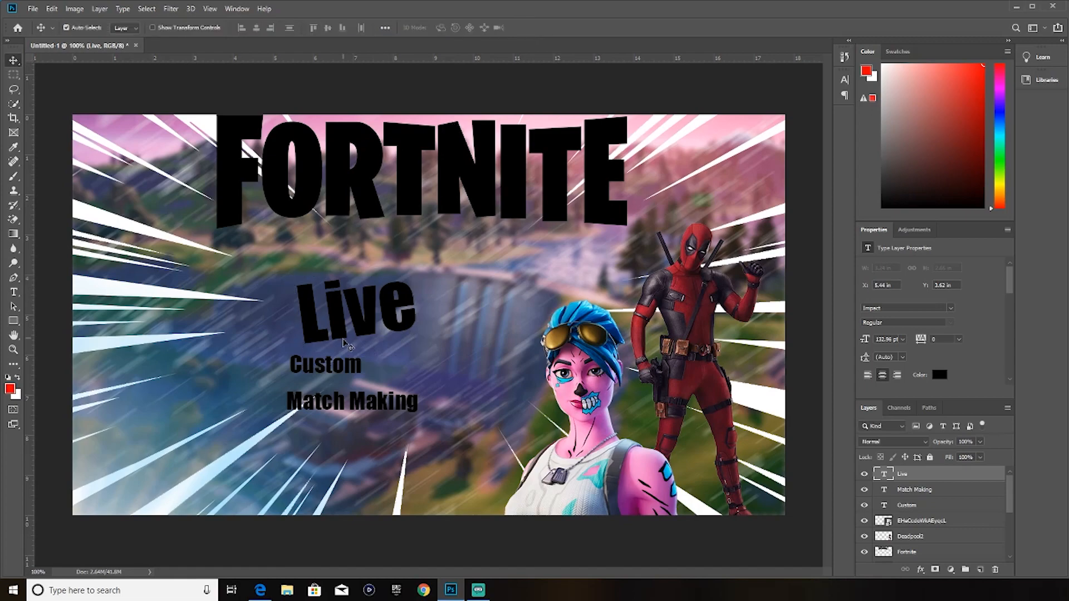
Enlarge the Custom text to about 112 pt and position it directly below the Live text.
drag(348, 370, 493, 313)
key(ctrl+t)
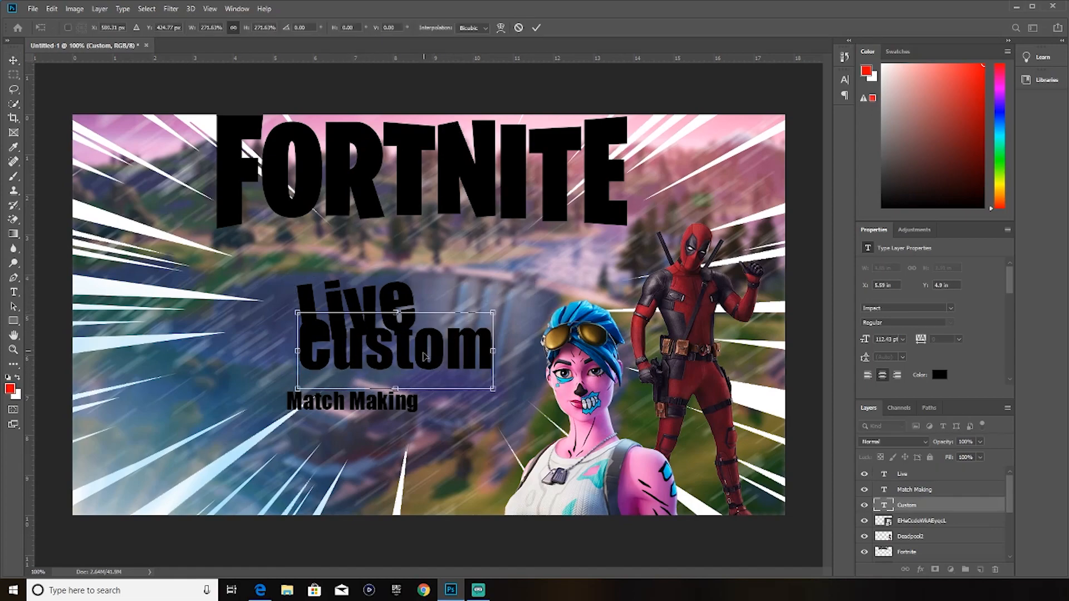
drag(424, 356, 533, 399)
click(536, 27)
Scale the Match Making text up to about 77 pt and place it below the Custom text.
key(ctrl+t)
drag(458, 431, 429, 445)
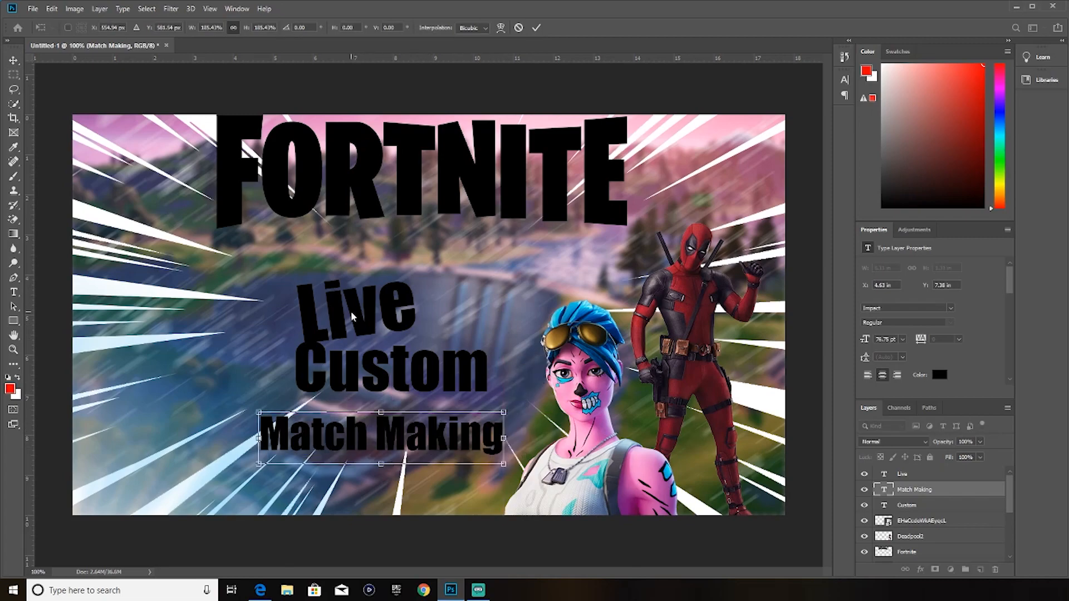
key(Return)
Raise the Live text slightly and shift the Custom and Match Making texts left to align the stacked title.
drag(358, 325, 350, 308)
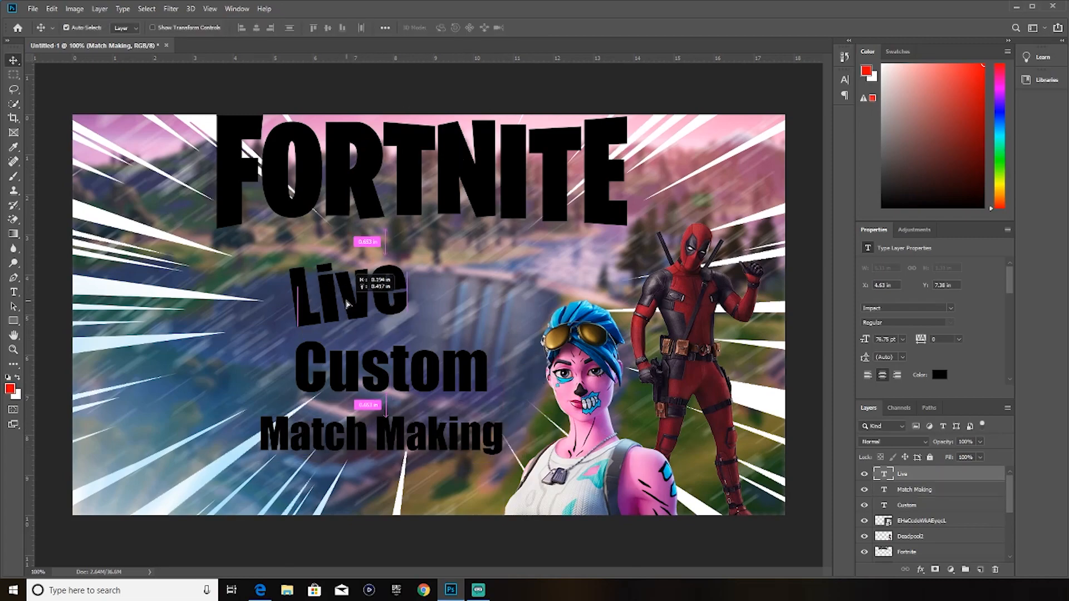
drag(369, 379, 344, 379)
drag(339, 447, 300, 448)
drag(371, 315, 373, 309)
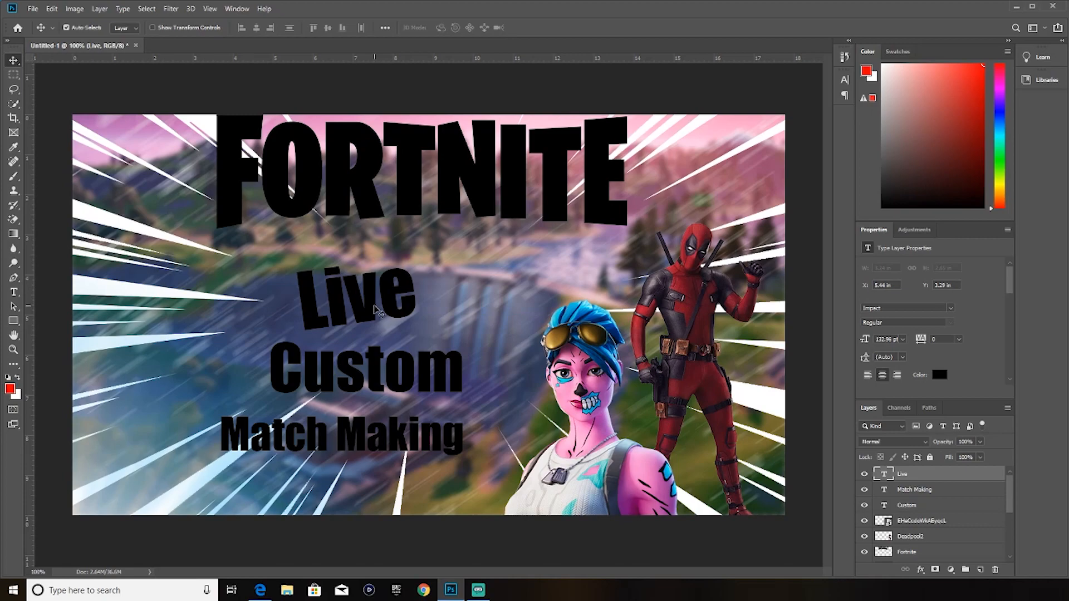
Widen the Live text to about 116% and skew it vertically by about 10° so its right side slopes downward.
key(ctrl+t)
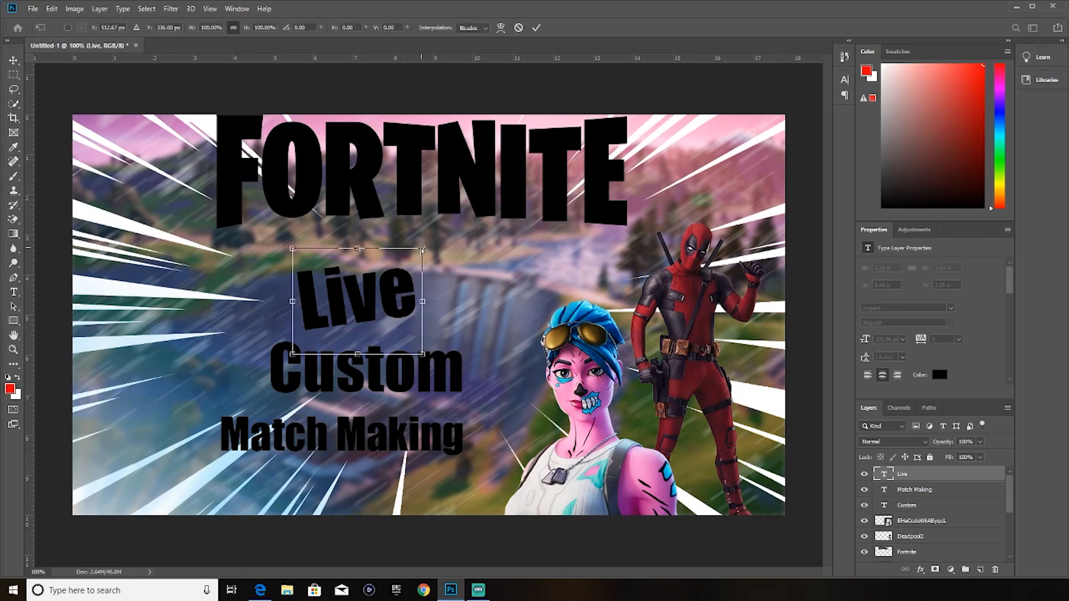
drag(422, 251, 443, 277)
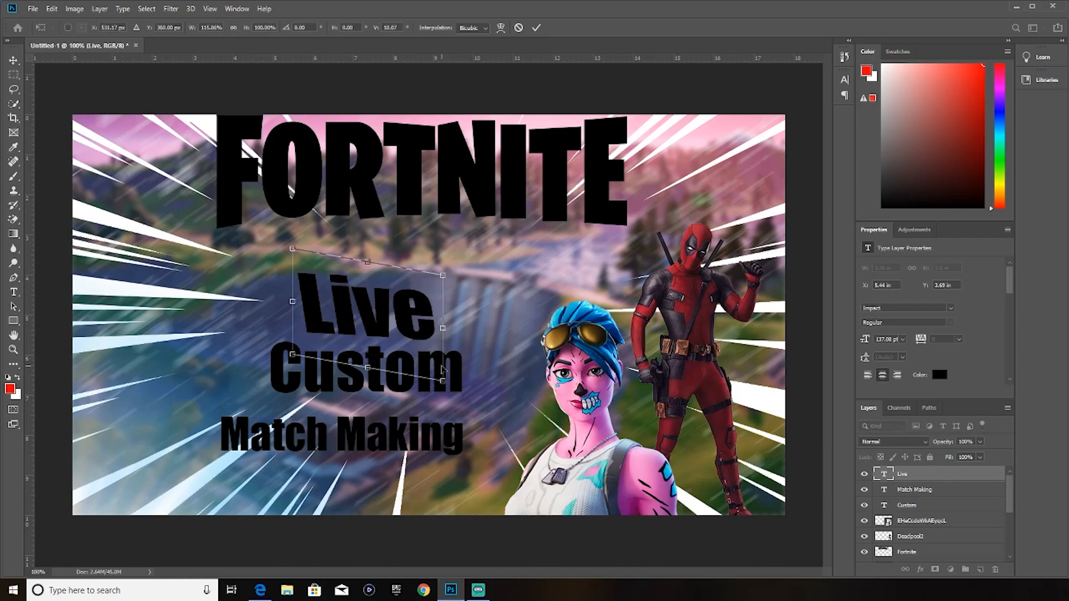
click(536, 27)
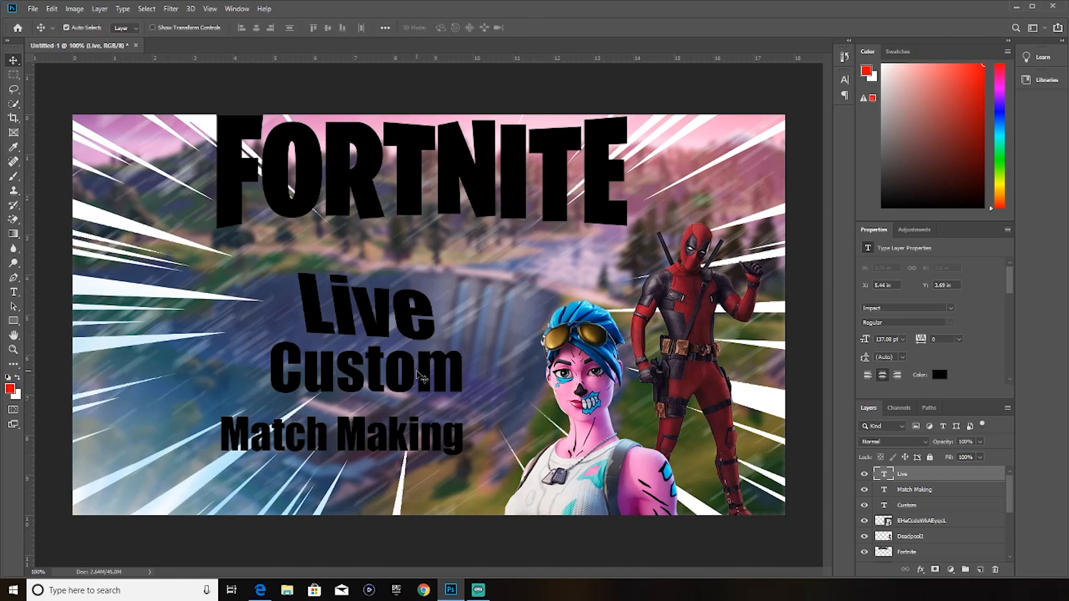
Lower the Custom text a little, reduce its height to about 85% and skew it horizontally by about 13°.
drag(426, 372, 427, 384)
key(ctrl+t)
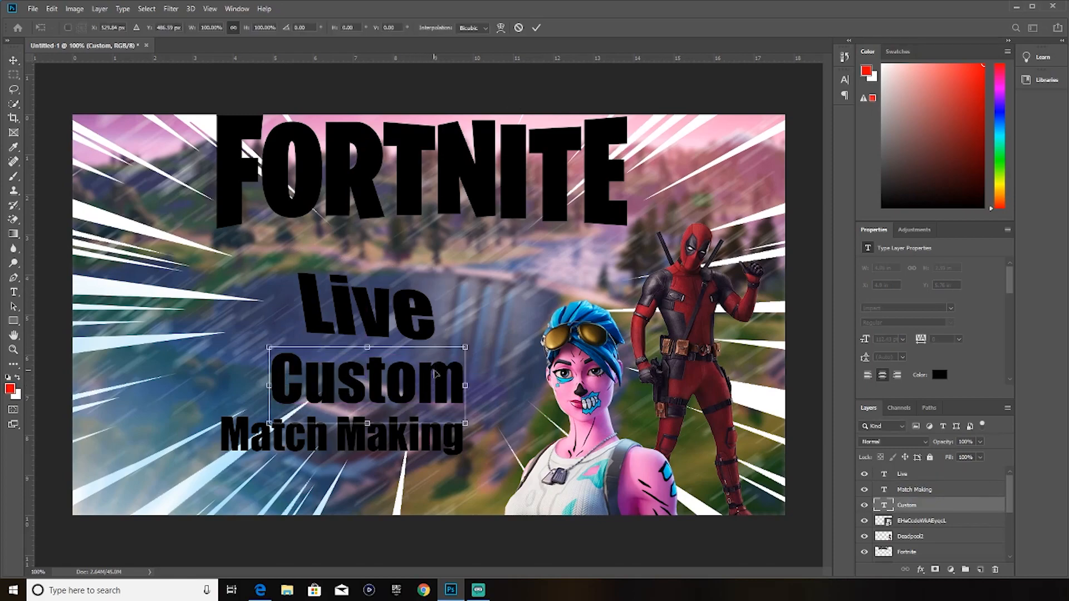
drag(466, 349, 449, 358)
click(537, 27)
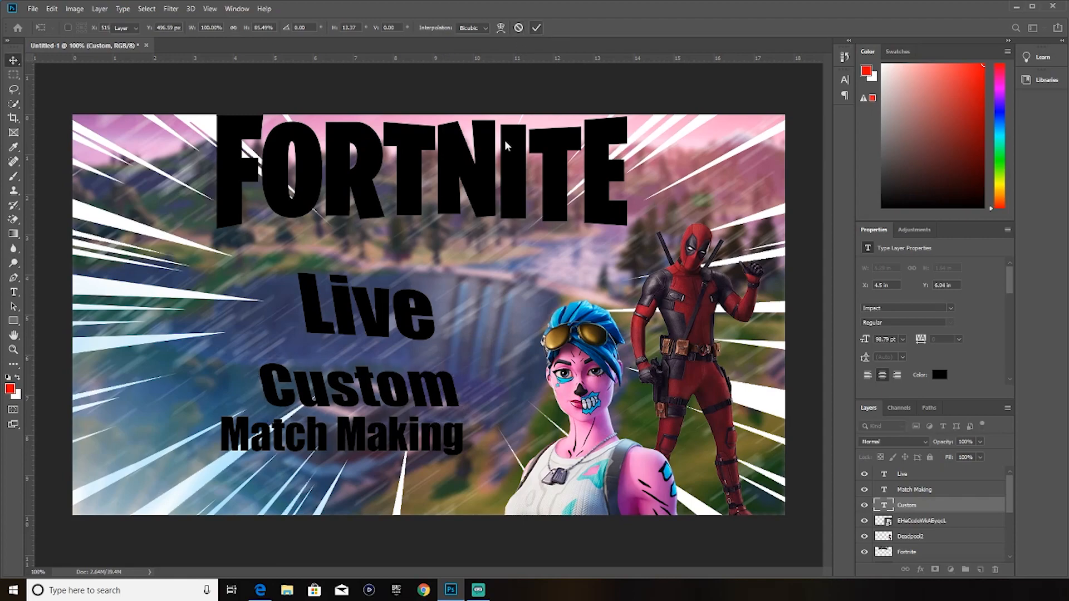
Lower the Match Making text, widen it to about 116%, skew it horizontally about 20° and rotate it about -2.75°.
drag(429, 440, 445, 454)
key(ctrl+t)
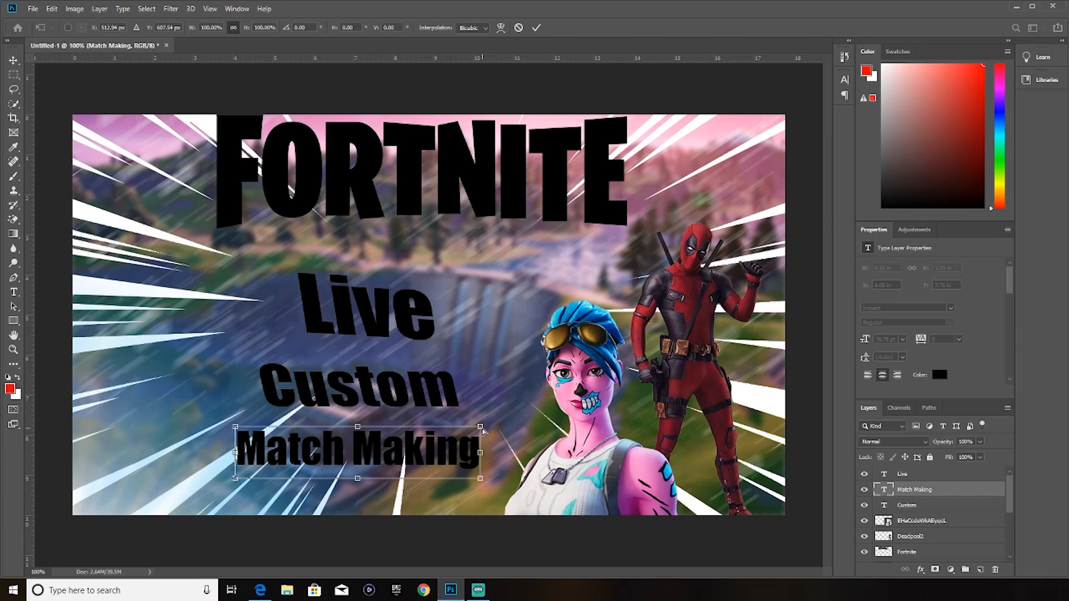
drag(482, 429, 491, 392)
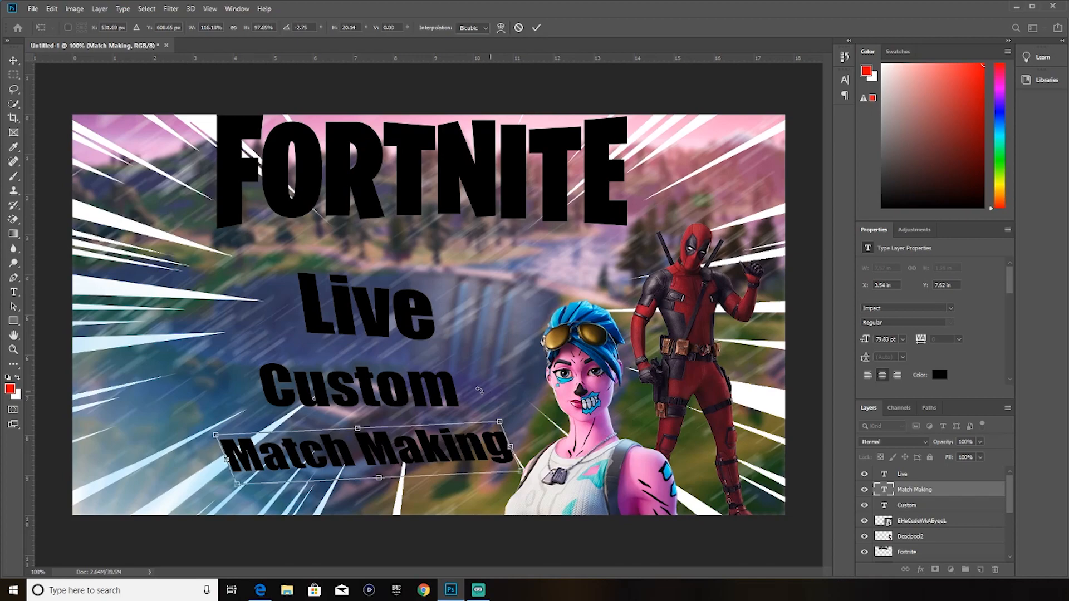
click(536, 27)
Nudge the Custom and Live texts slightly left and rotate the Live text by about -3.65°.
click(406, 390)
drag(405, 389, 396, 392)
drag(377, 313, 368, 321)
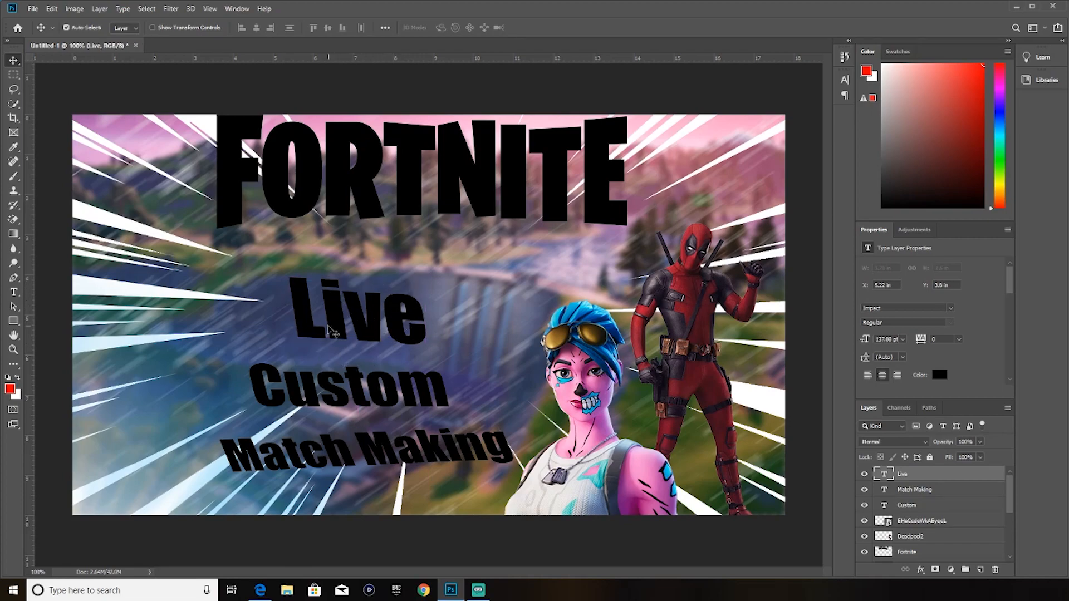
key(ctrl+t)
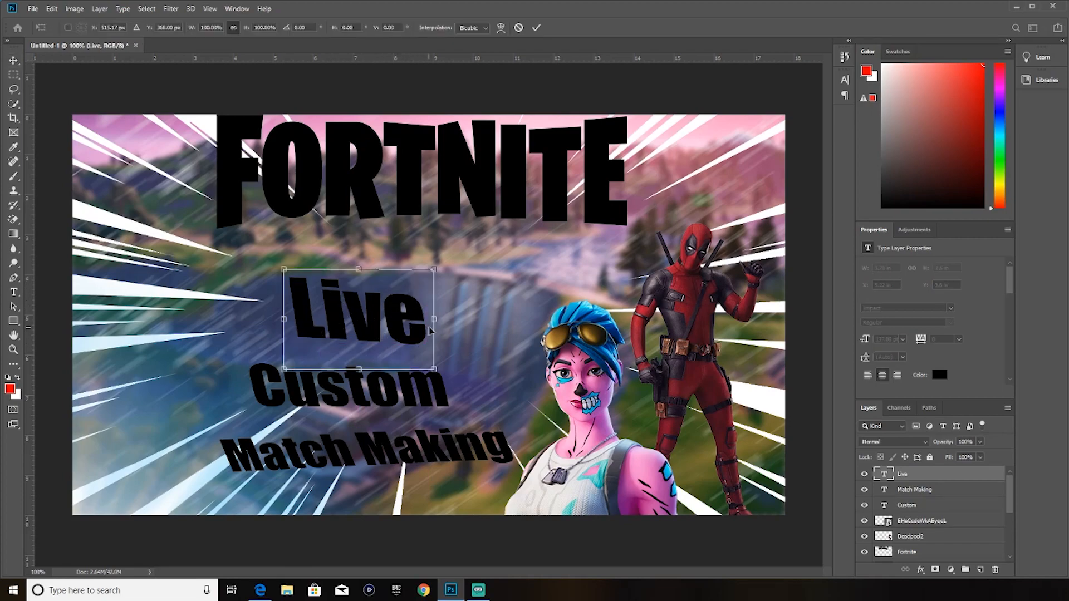
drag(447, 328, 448, 316)
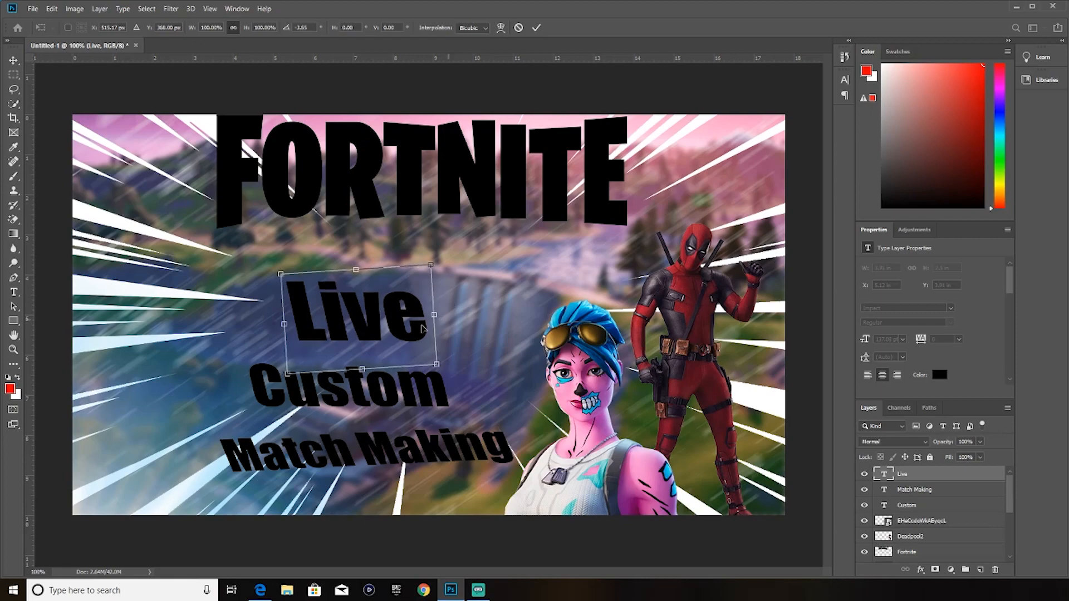
click(536, 27)
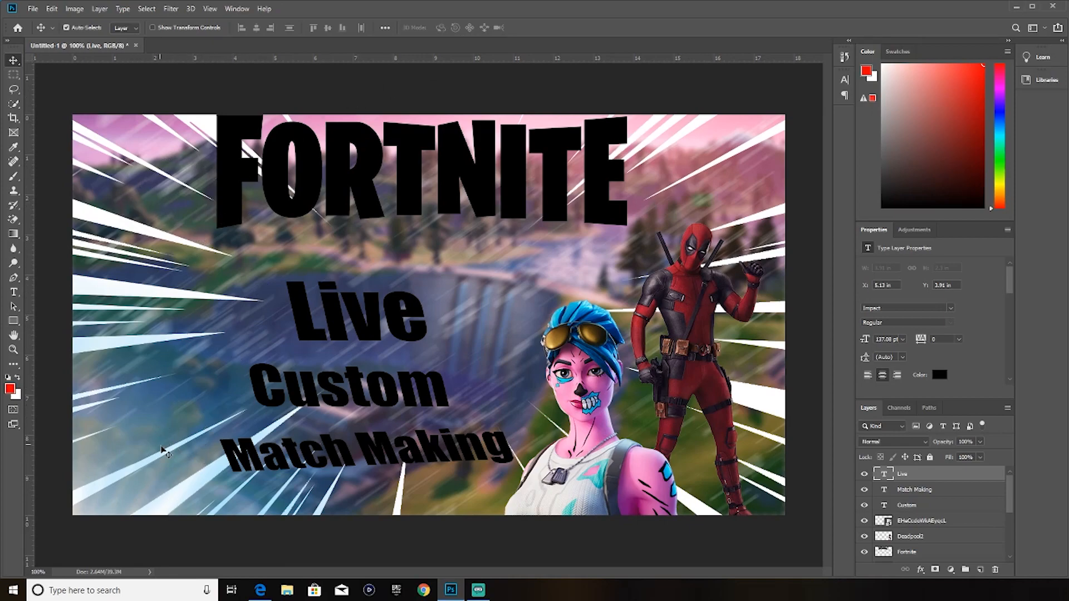
Place the chaos agent image from the Documents > Fortnite > Backgrounds folder as an embedded object along the canvas's left edge.
click(31, 9)
click(67, 222)
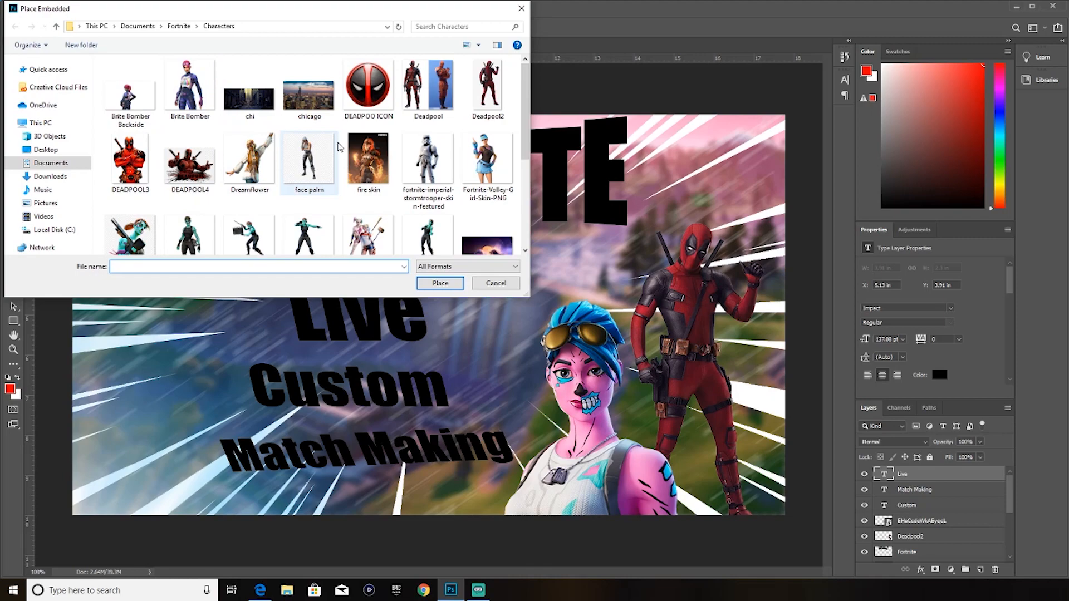
scroll(339, 146, down, 2)
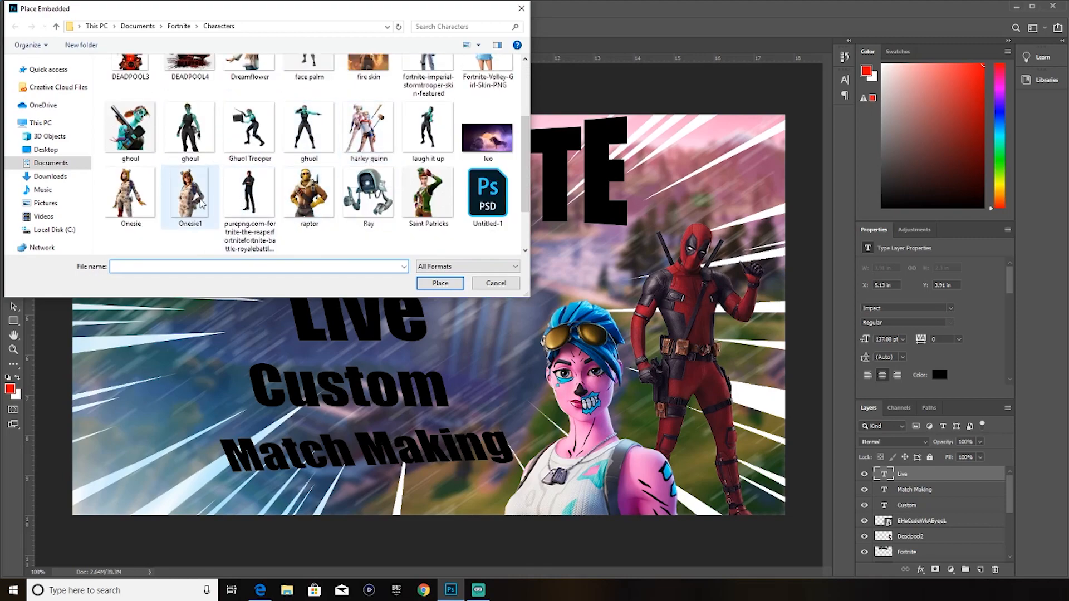
scroll(201, 205, up, 1)
click(50, 163)
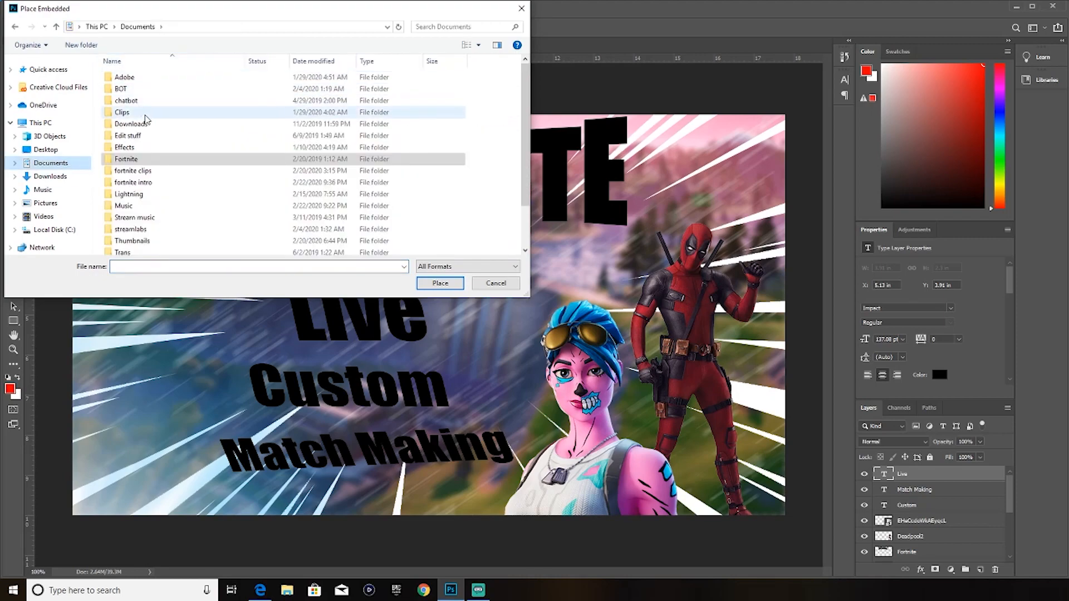
double_click(149, 160)
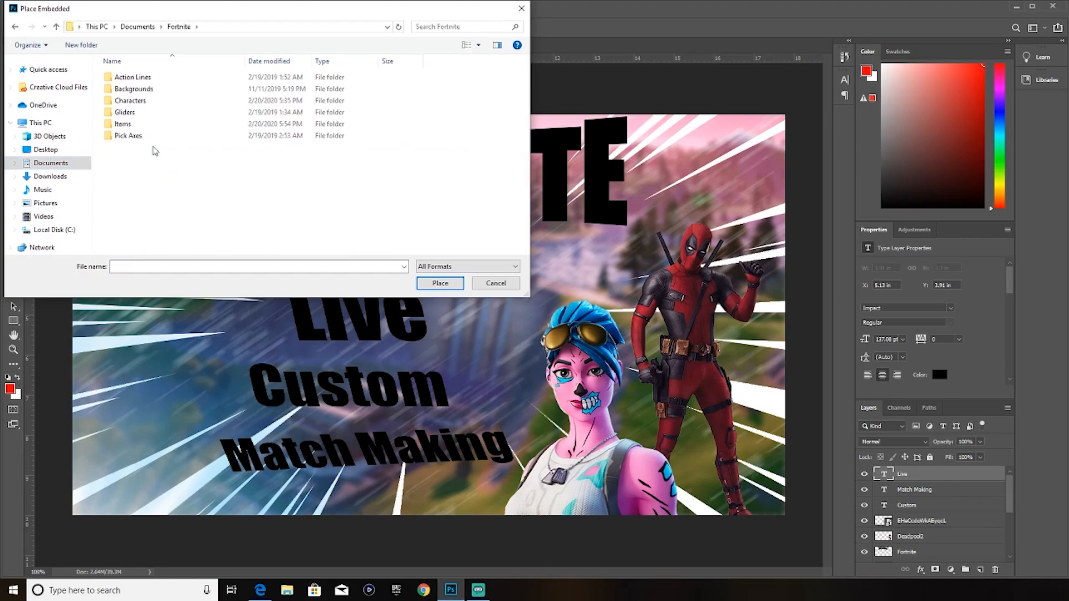
double_click(134, 89)
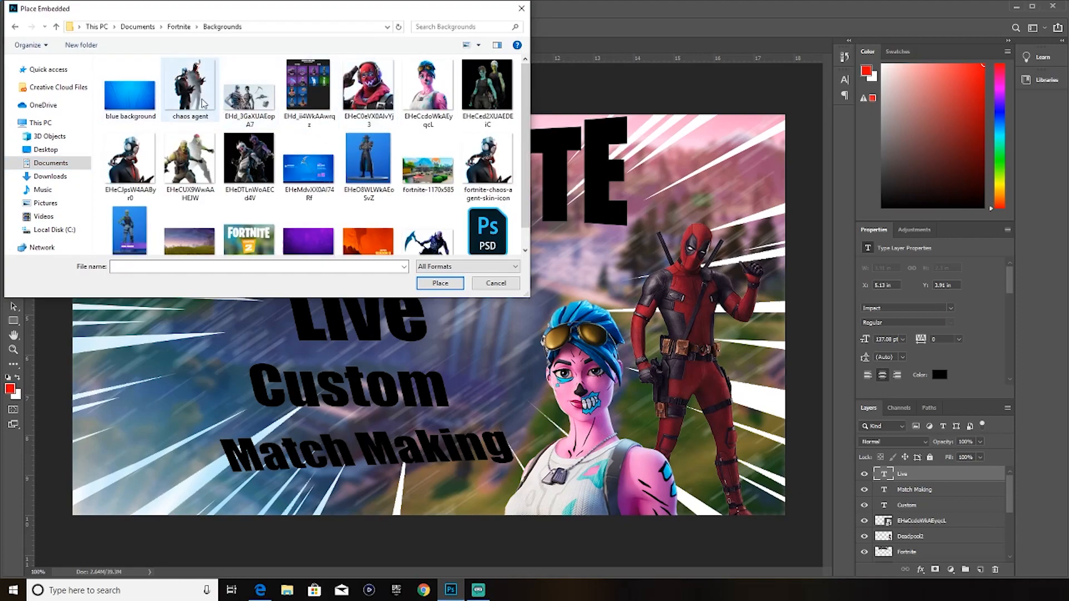
click(203, 93)
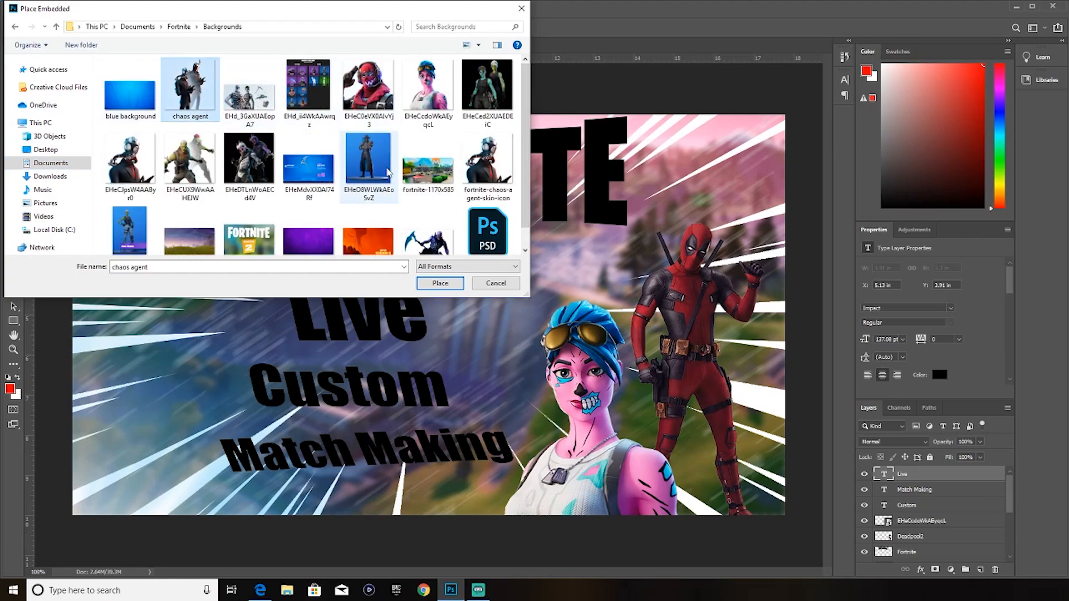
click(440, 283)
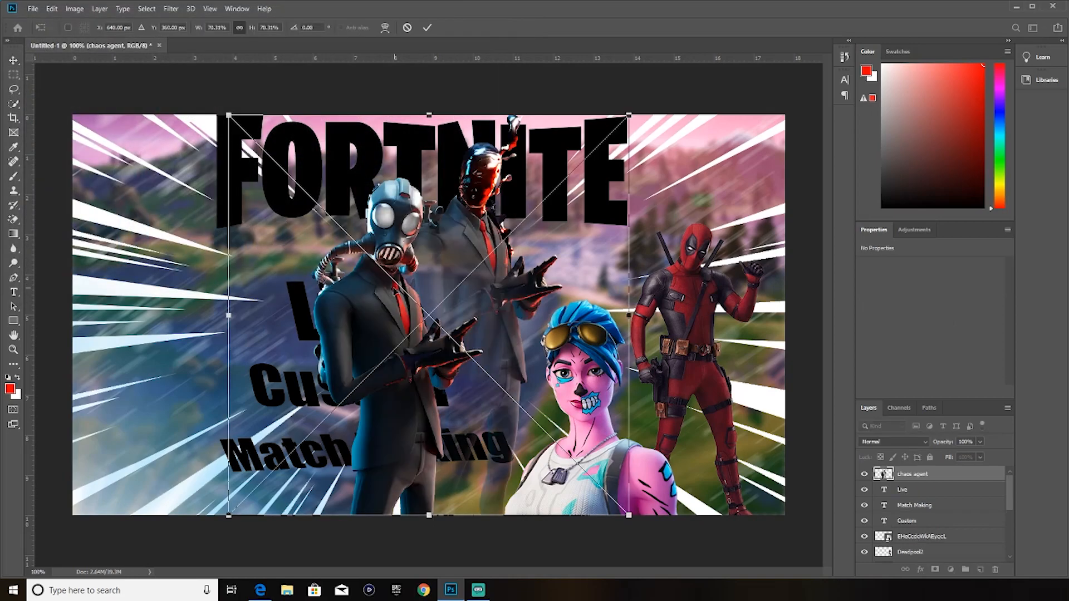
drag(391, 289, 114, 289)
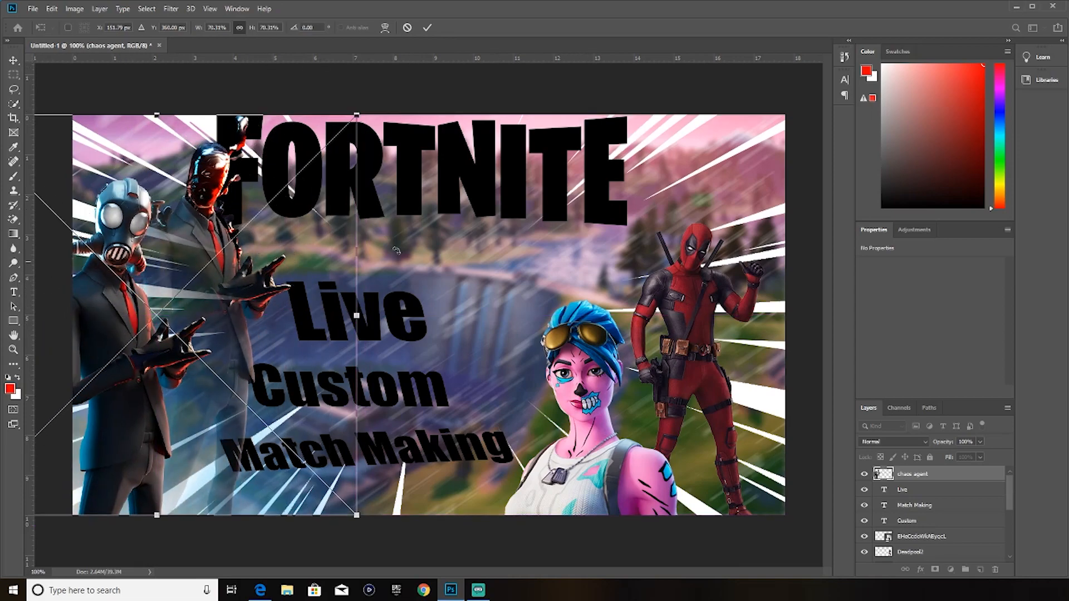
click(427, 27)
Shift the Live, Custom and Match Making texts slightly right, away from the chaos agent figures.
drag(370, 332, 390, 332)
drag(390, 385, 407, 384)
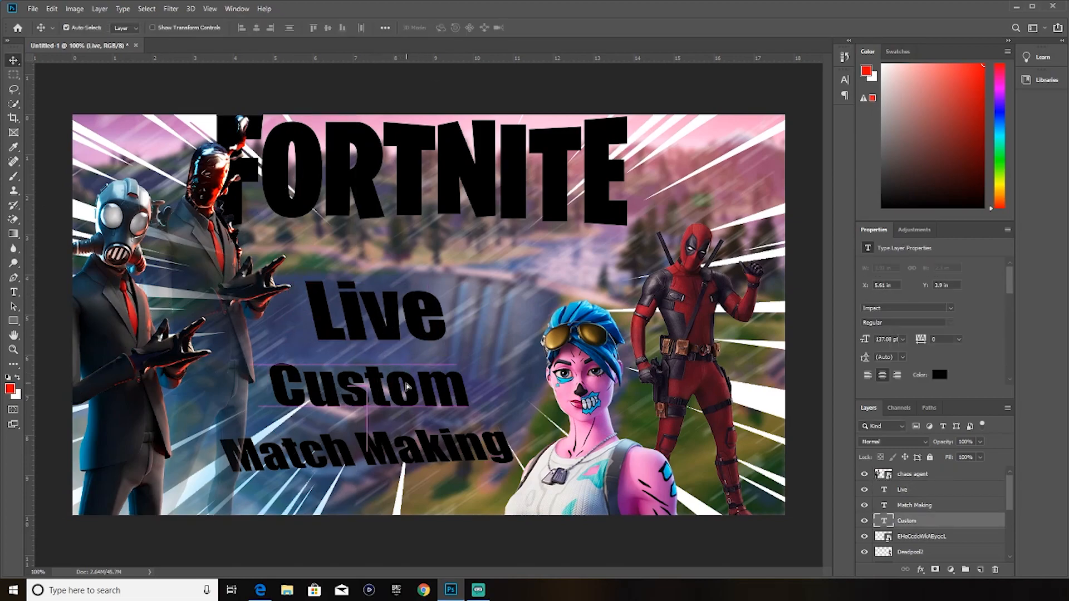
drag(435, 456, 444, 455)
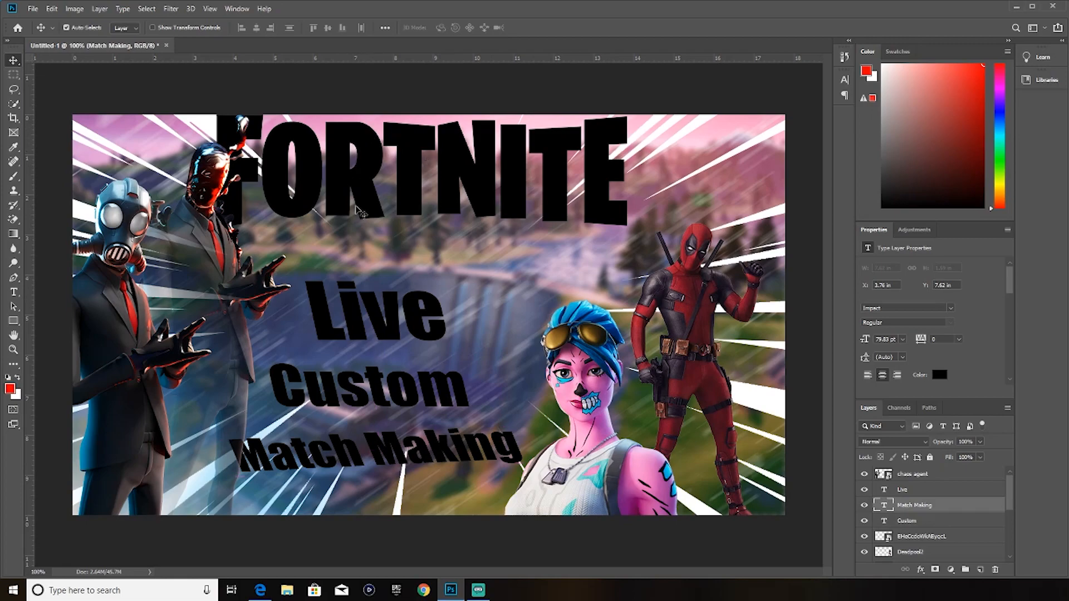
Shift the Live, Custom and Match Making texts slightly right and raise Custom to sit closer beneath Live.
drag(391, 308, 415, 303)
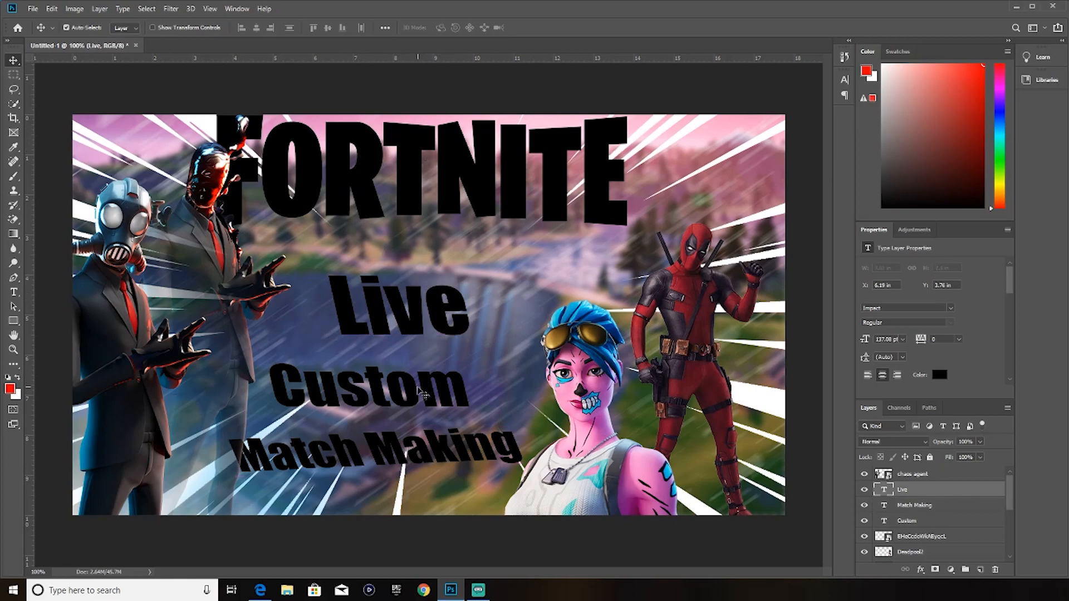
drag(415, 390, 440, 389)
drag(445, 454, 465, 454)
drag(444, 402, 434, 388)
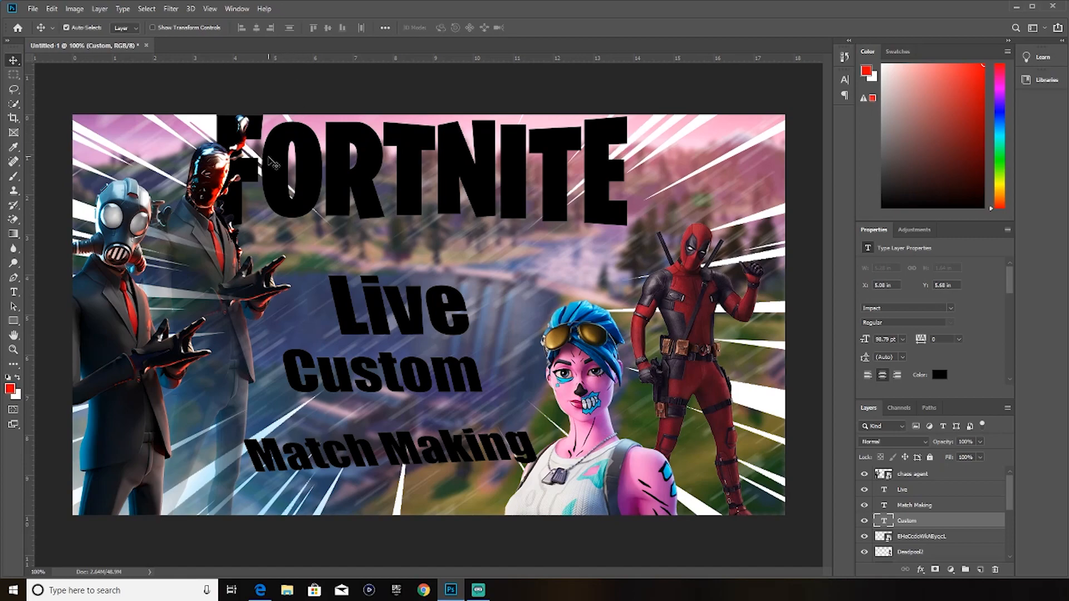
Reorder the Fortnite wordmark layer to sit directly beneath the chaos agent layer and above the text layers.
click(316, 151)
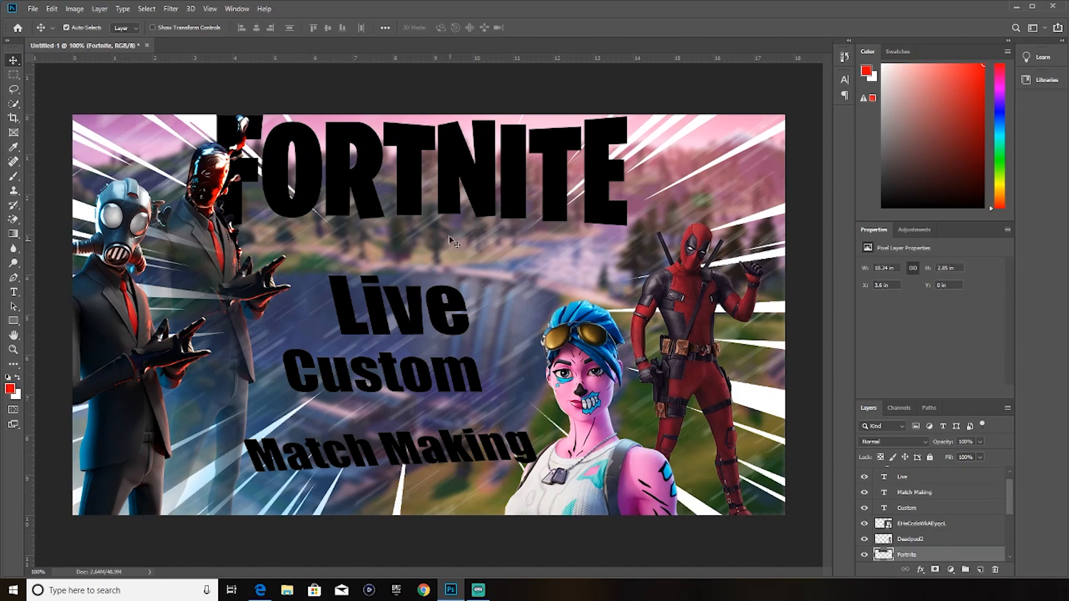
drag(959, 558, 941, 431)
drag(933, 473, 932, 472)
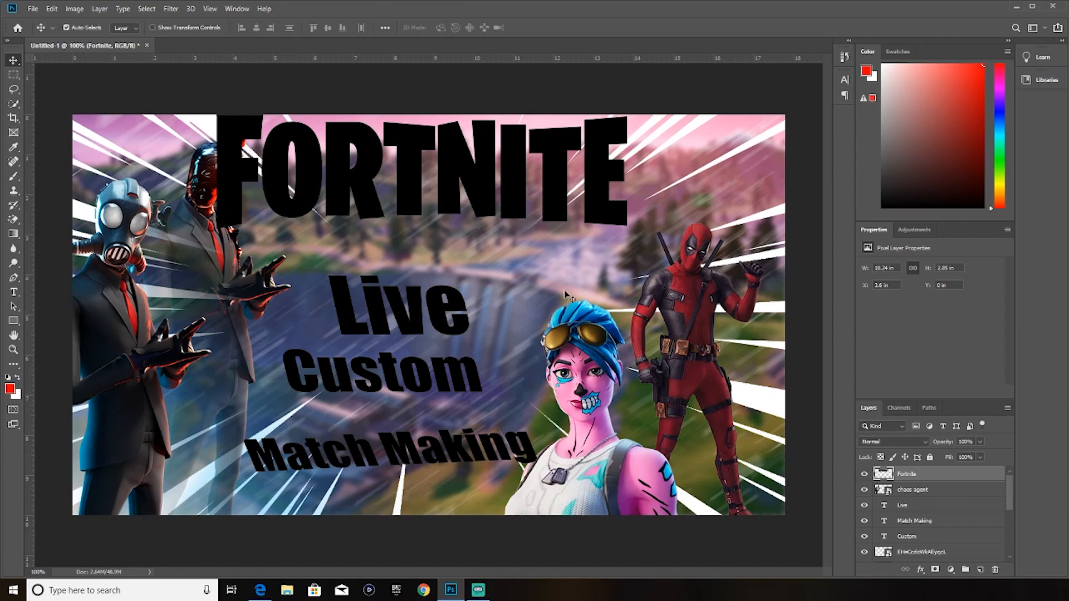
drag(960, 477, 958, 505)
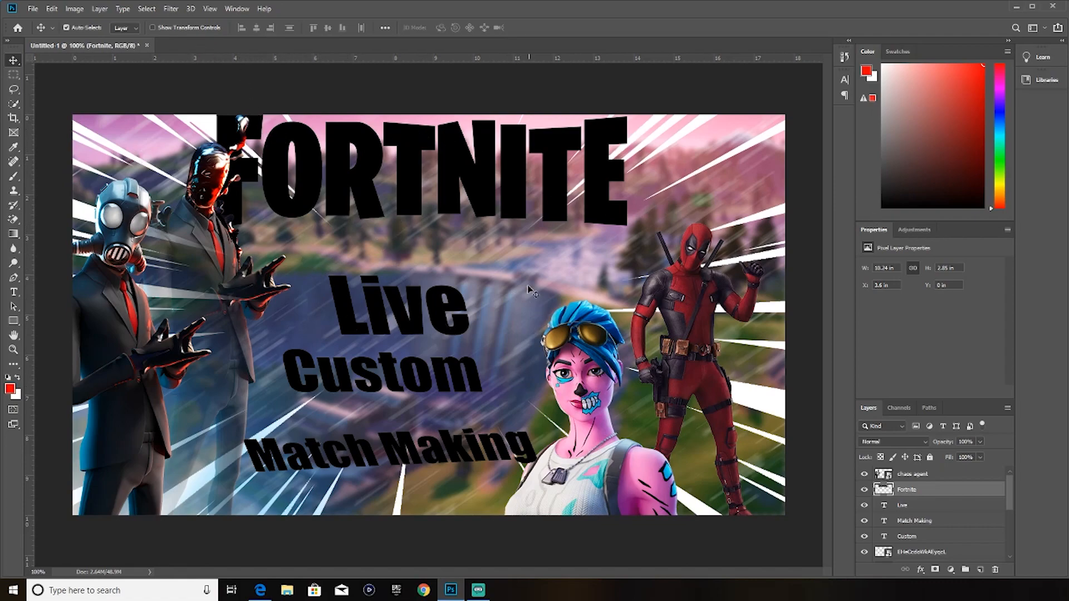
Apply a Brightness/Contrast adjustment to the background screenshot layer with brightness 73 and contrast 46.
scroll(959, 528, down, 5)
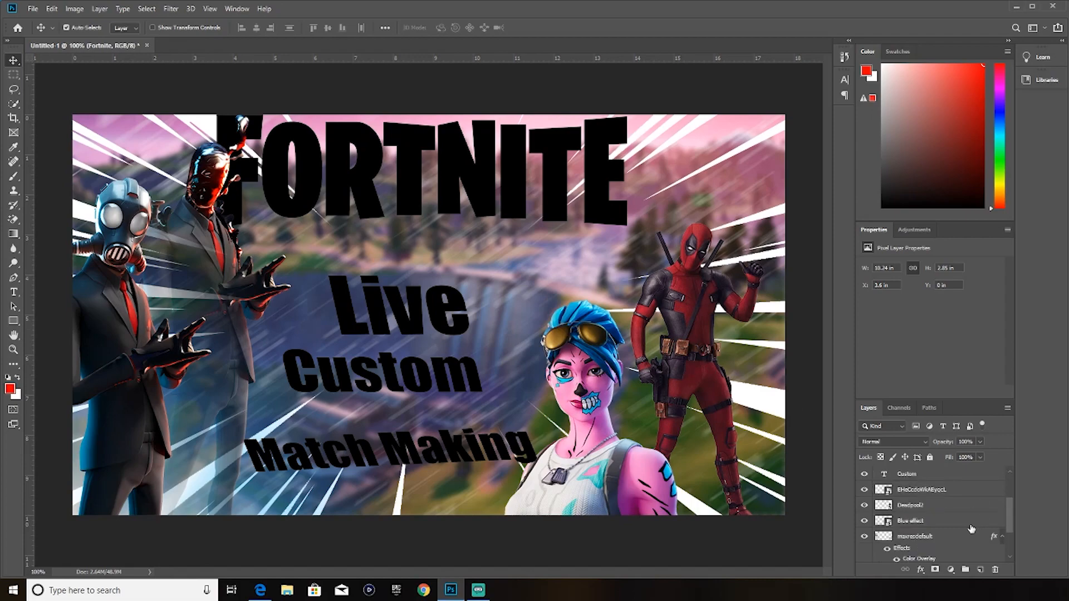
click(963, 553)
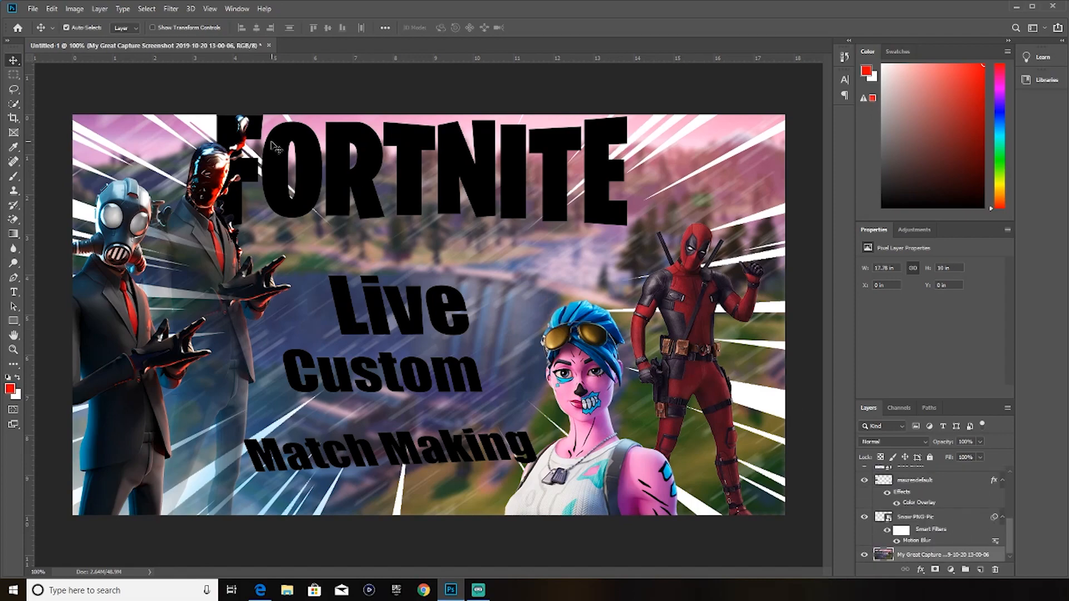
click(76, 9)
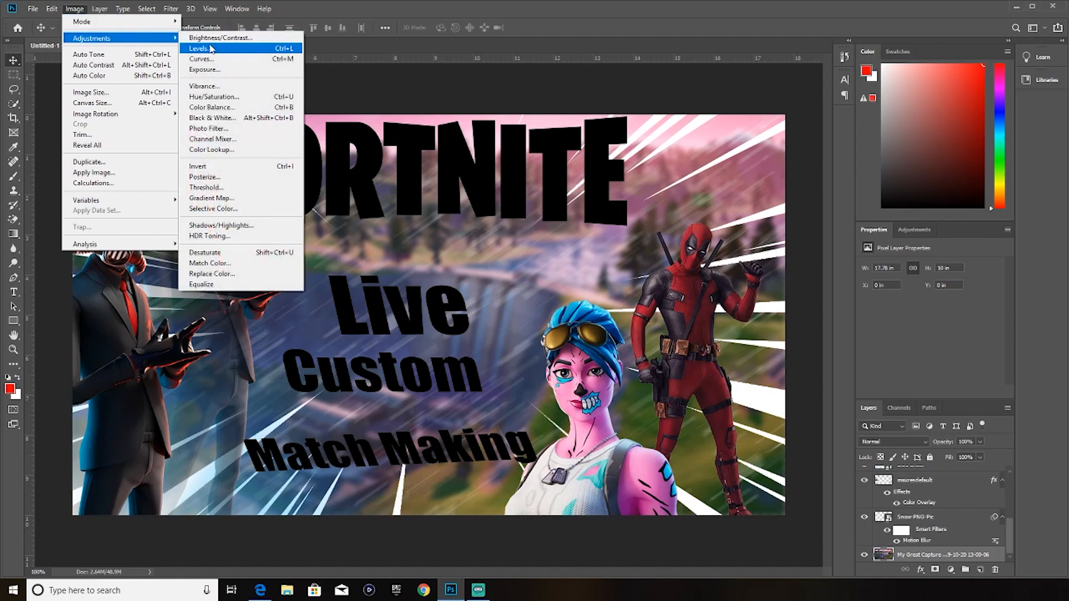
click(229, 38)
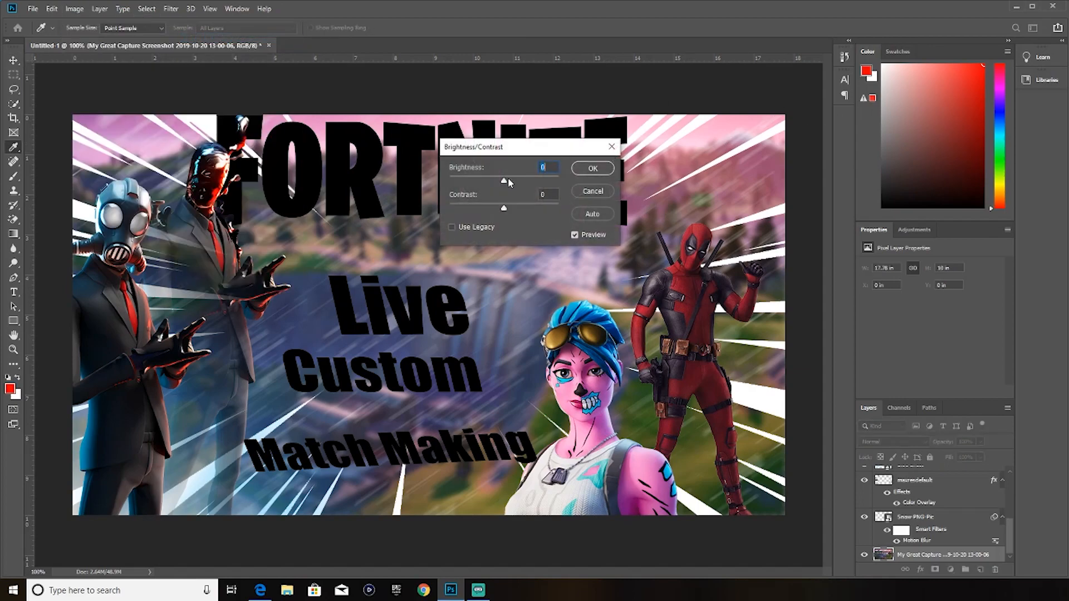
drag(532, 149, 832, 131)
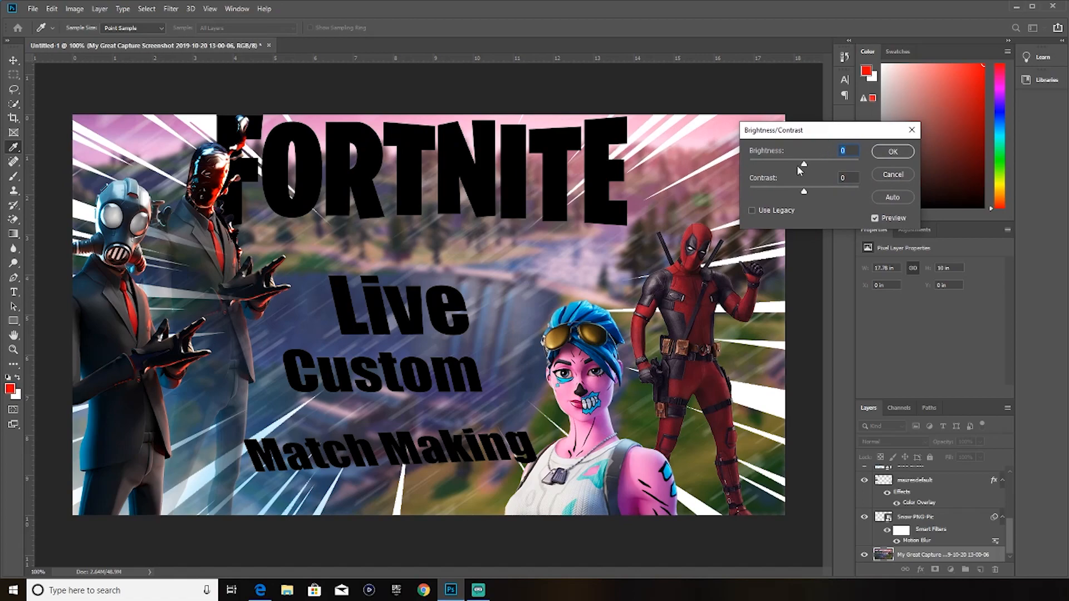
drag(807, 168, 828, 166)
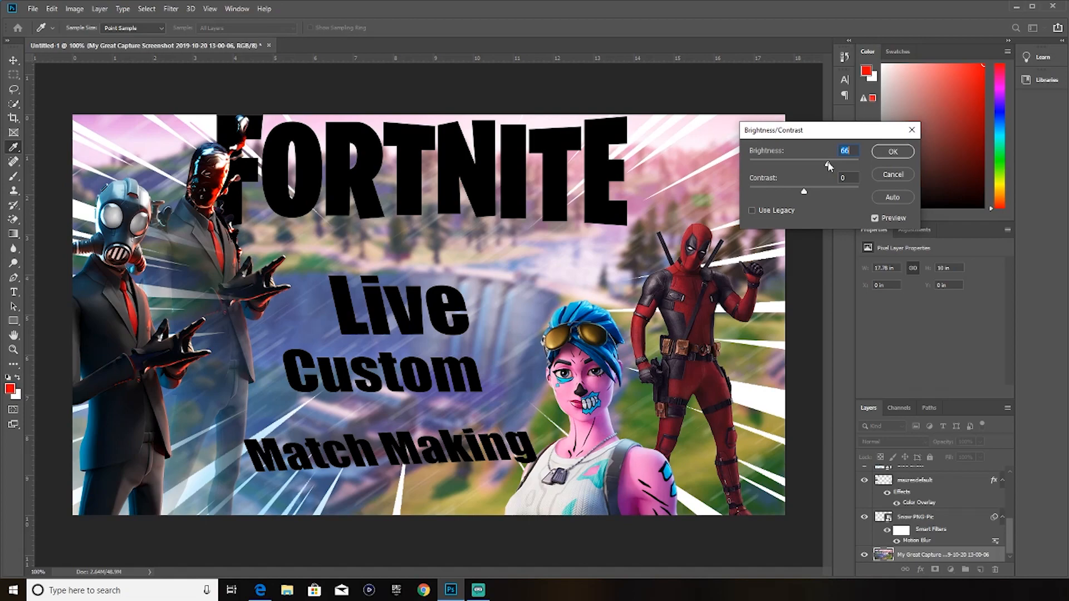
mouse_move(829, 166)
mouse_down()
mouse_move(819, 195)
mouse_move(832, 165)
mouse_up()
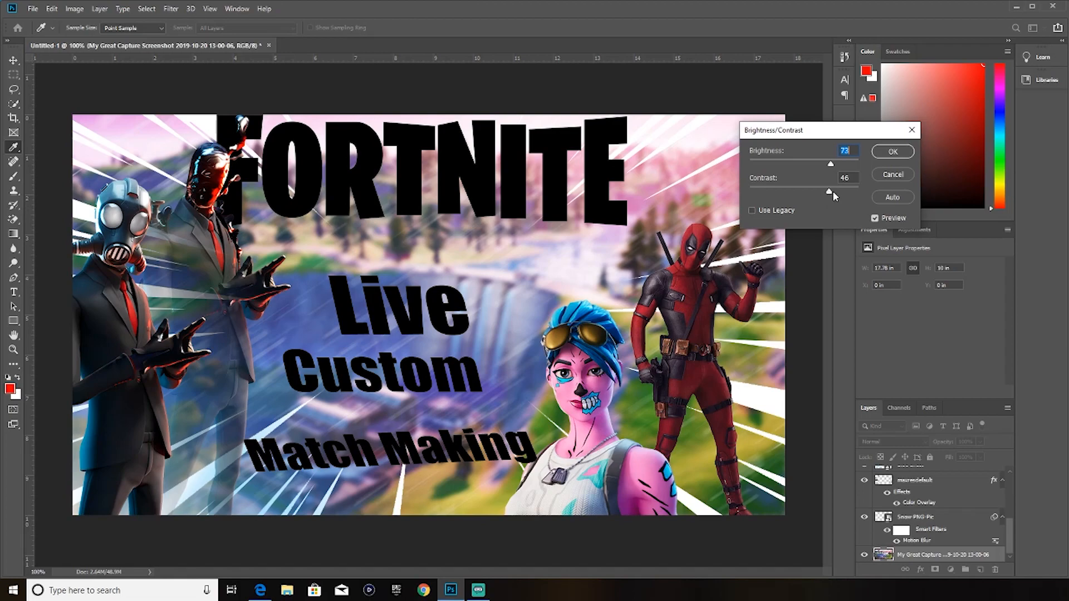
click(892, 152)
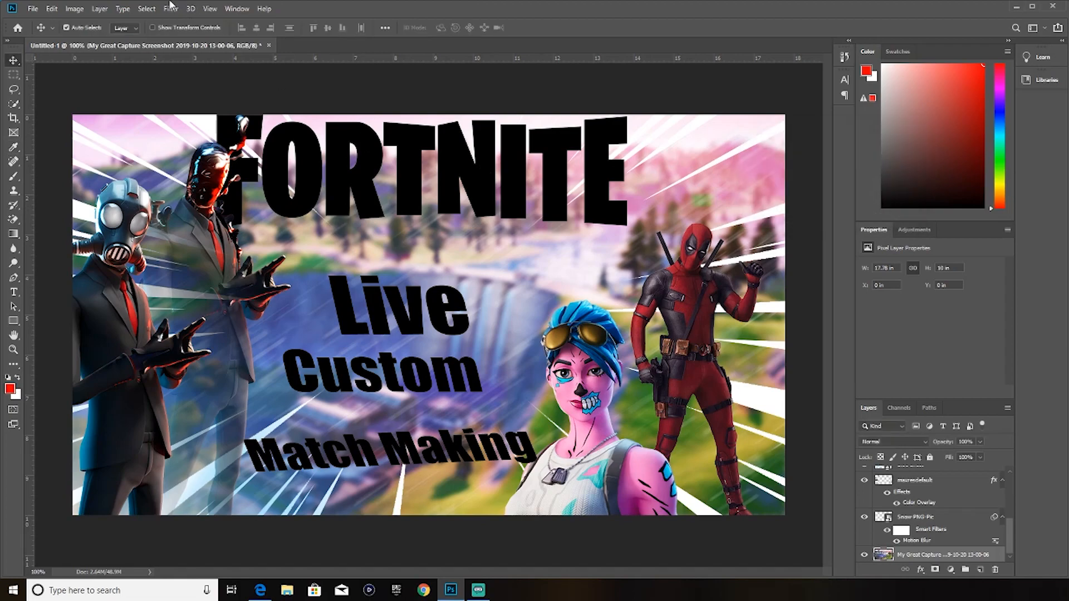
click(76, 9)
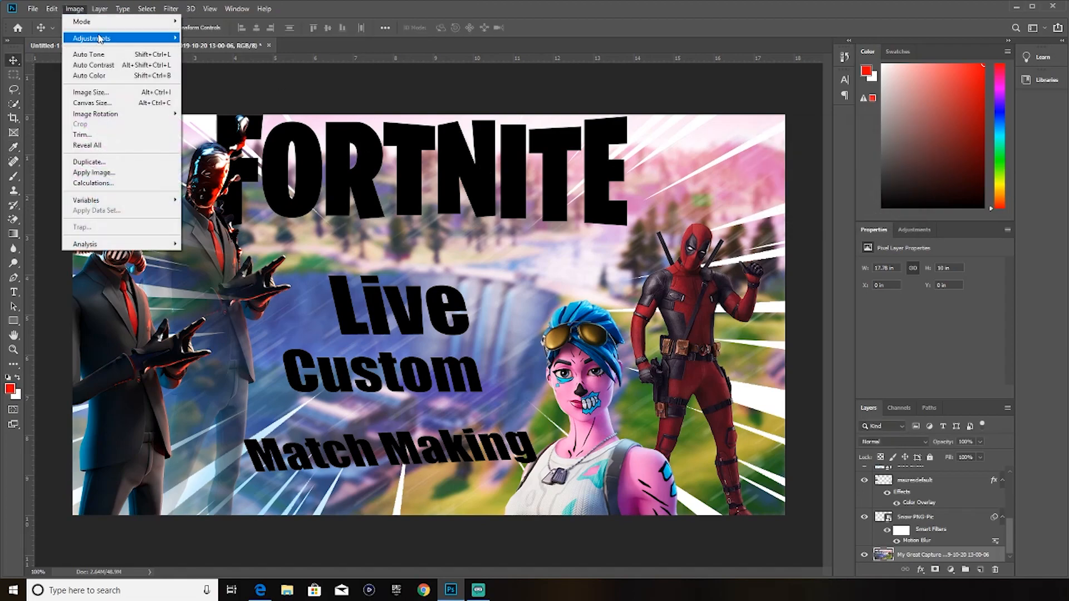
mouse_move(100, 38)
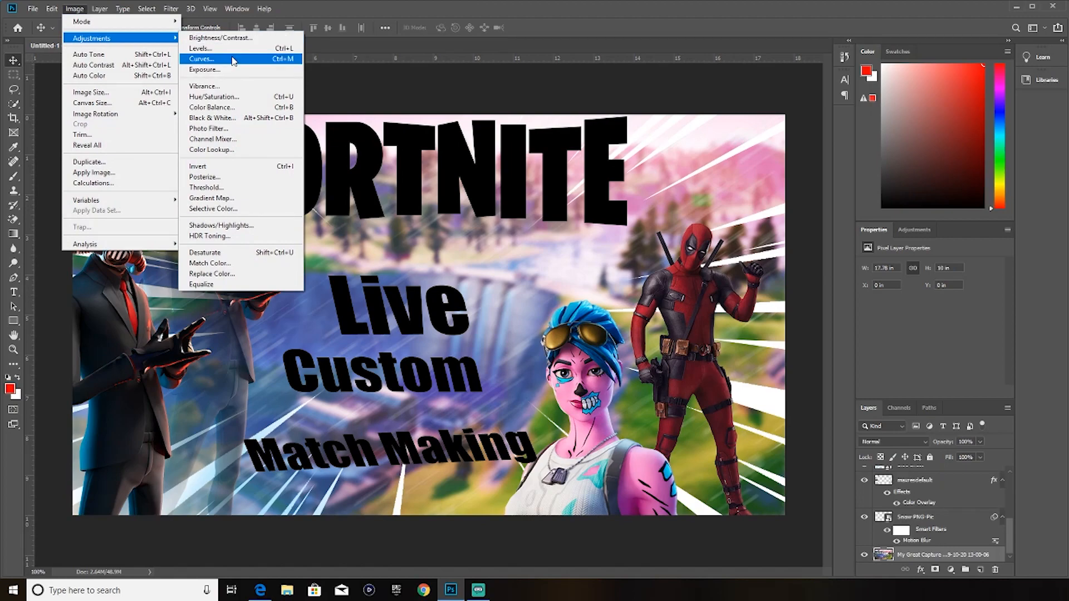
click(233, 59)
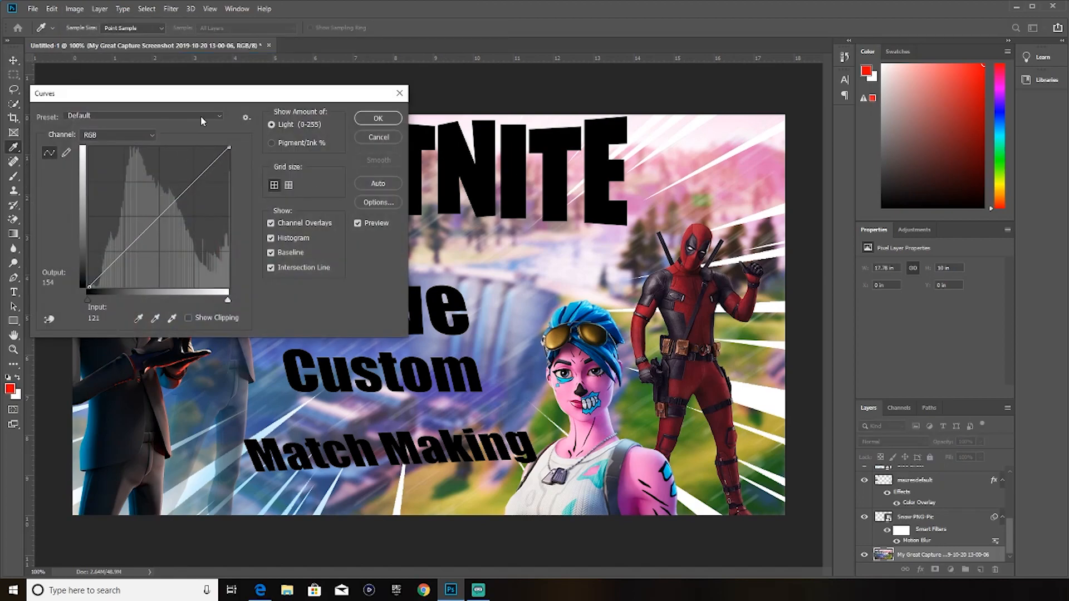
drag(223, 93, 777, 62)
drag(671, 226, 670, 218)
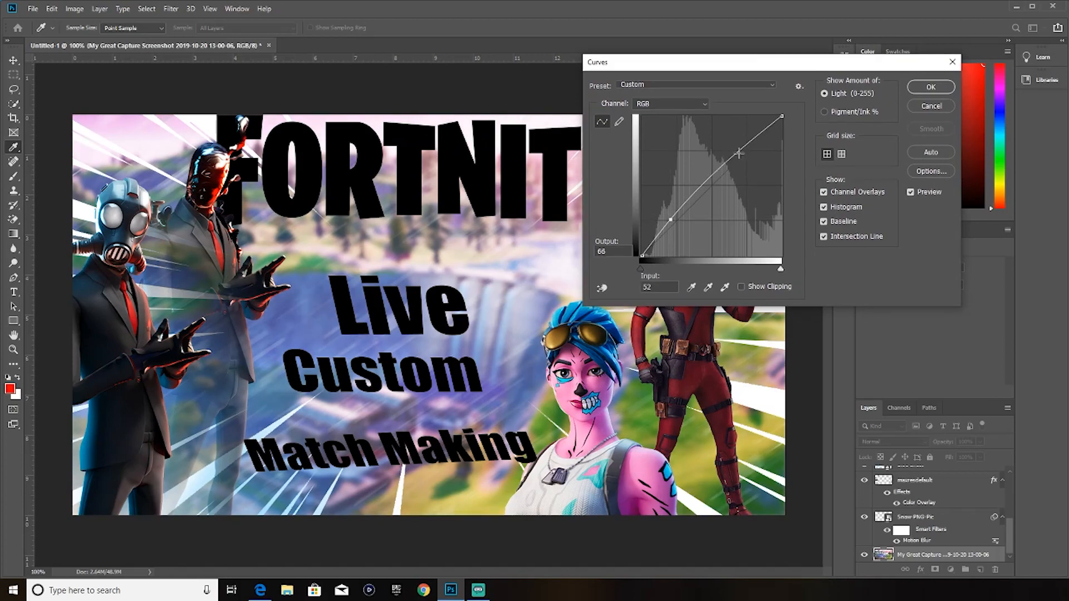
mouse_move(739, 153)
mouse_down()
mouse_move(746, 164)
mouse_move(740, 155)
mouse_up()
click(934, 104)
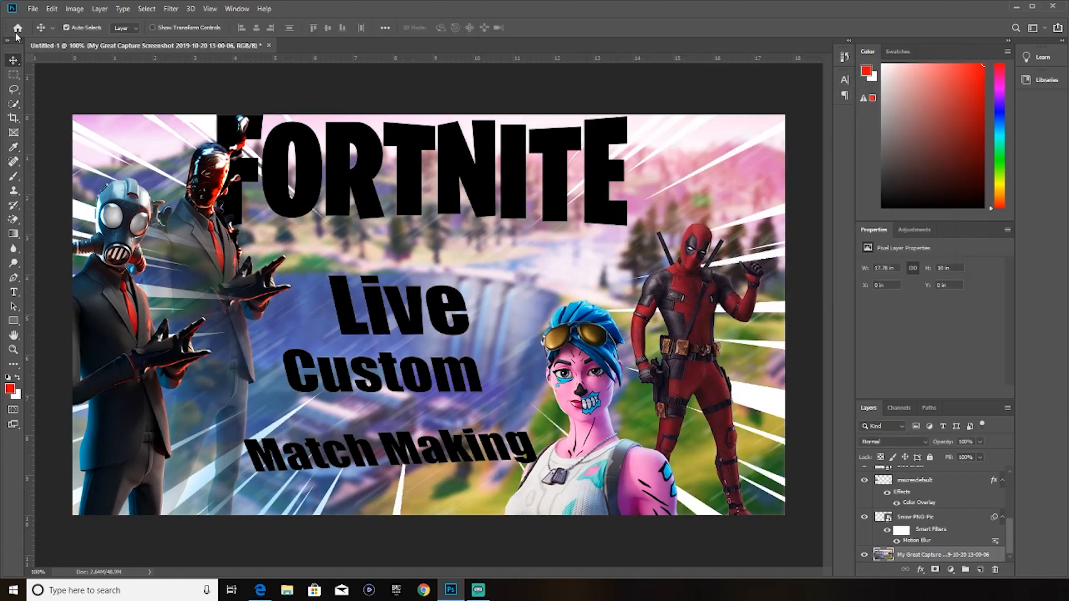
Apply an Exposure adjustment to the background layer with exposure +0.24, offset +0.0217 and gamma correction 1.10.
click(74, 8)
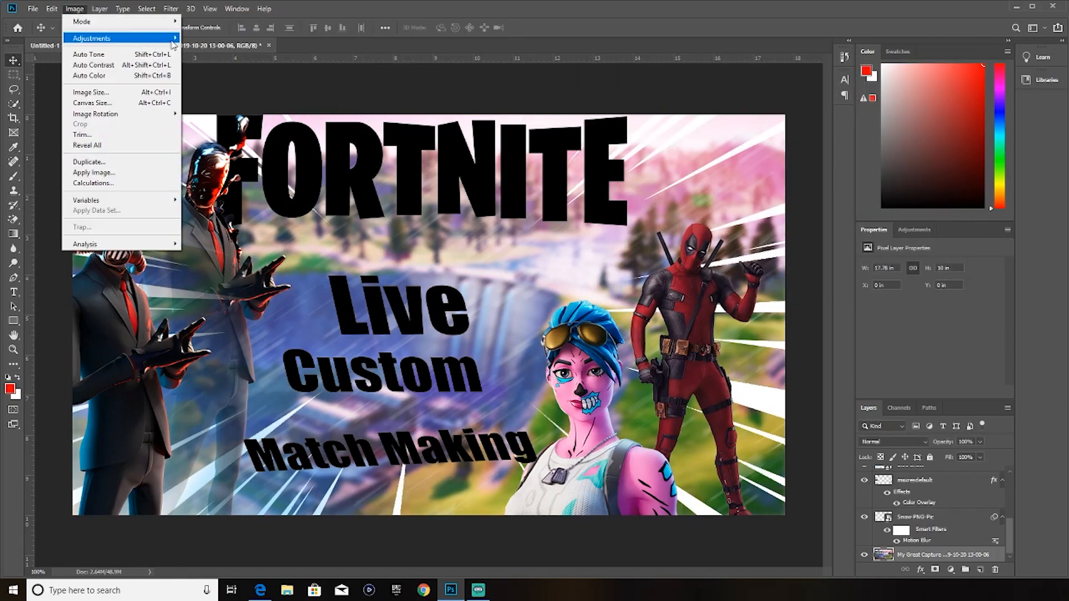
mouse_move(172, 40)
click(217, 72)
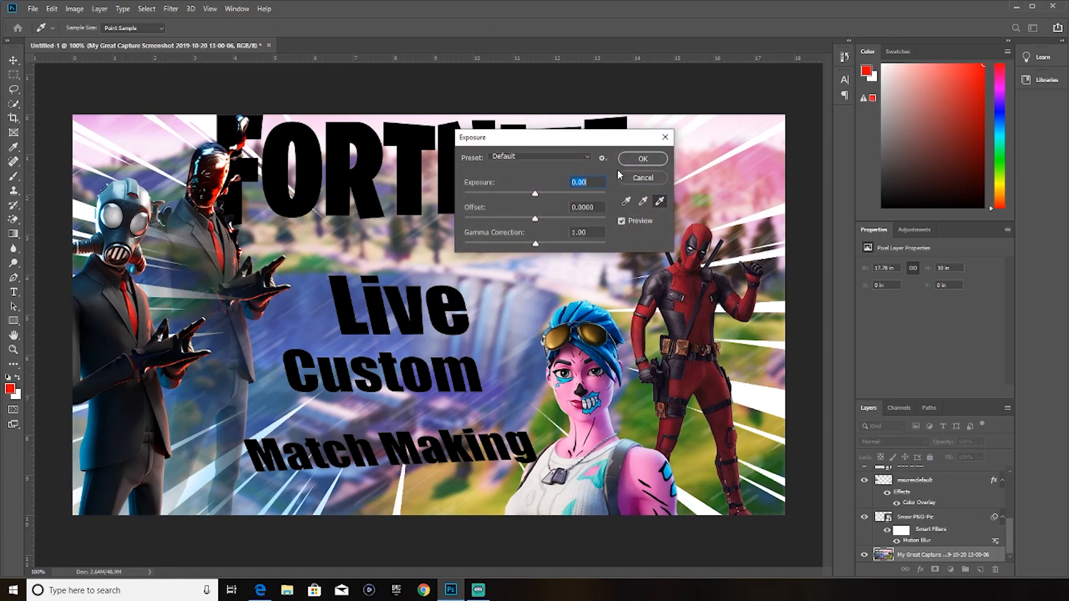
drag(580, 137, 747, 109)
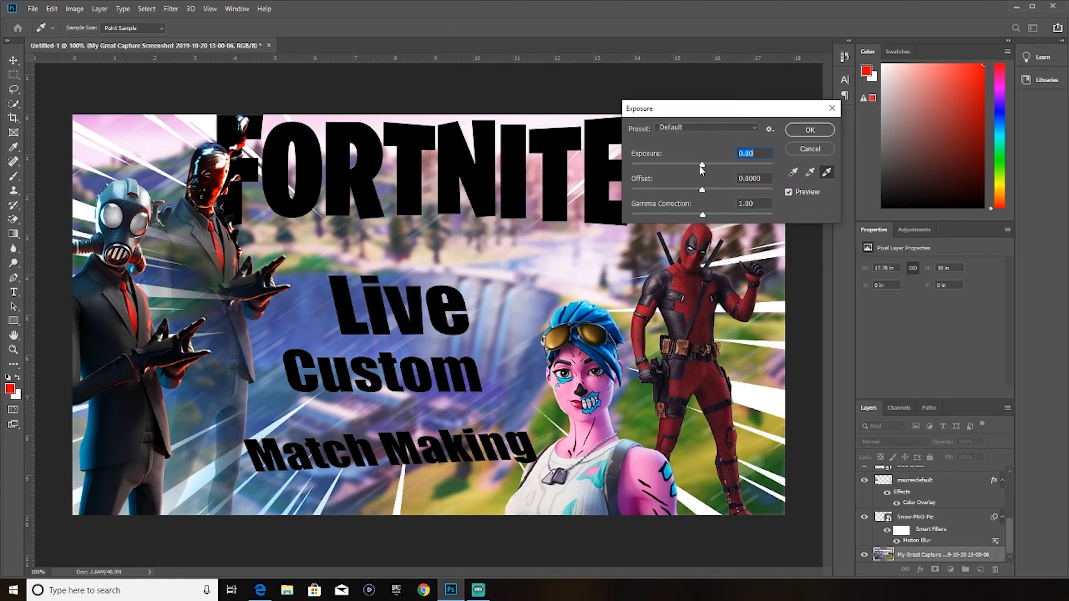
mouse_move(701, 164)
mouse_down()
mouse_move(715, 166)
mouse_move(703, 166)
mouse_up()
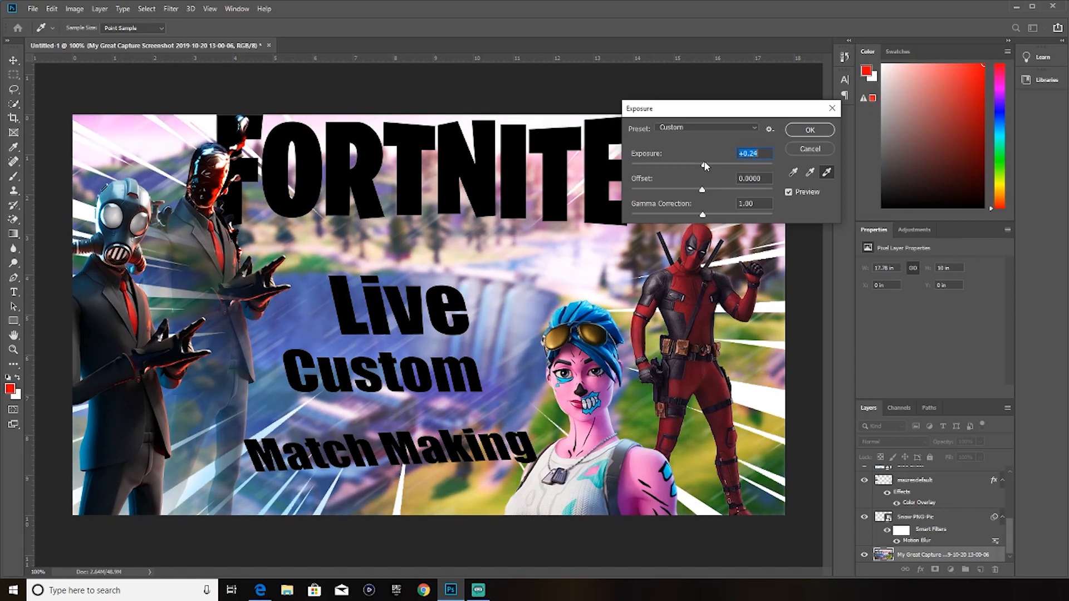
mouse_move(702, 191)
mouse_down()
mouse_move(725, 190)
mouse_move(682, 192)
mouse_move(703, 192)
mouse_move(700, 218)
mouse_move(706, 192)
mouse_up()
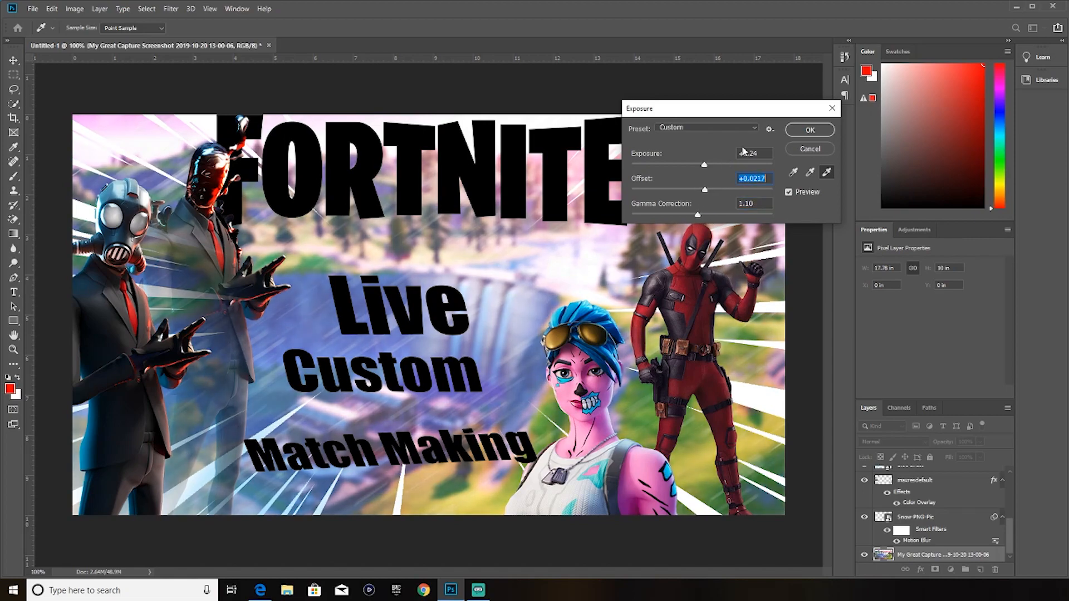
click(810, 130)
Apply a Vibrance adjustment to the background layer with vibrance +78 and saturation +39.
click(78, 9)
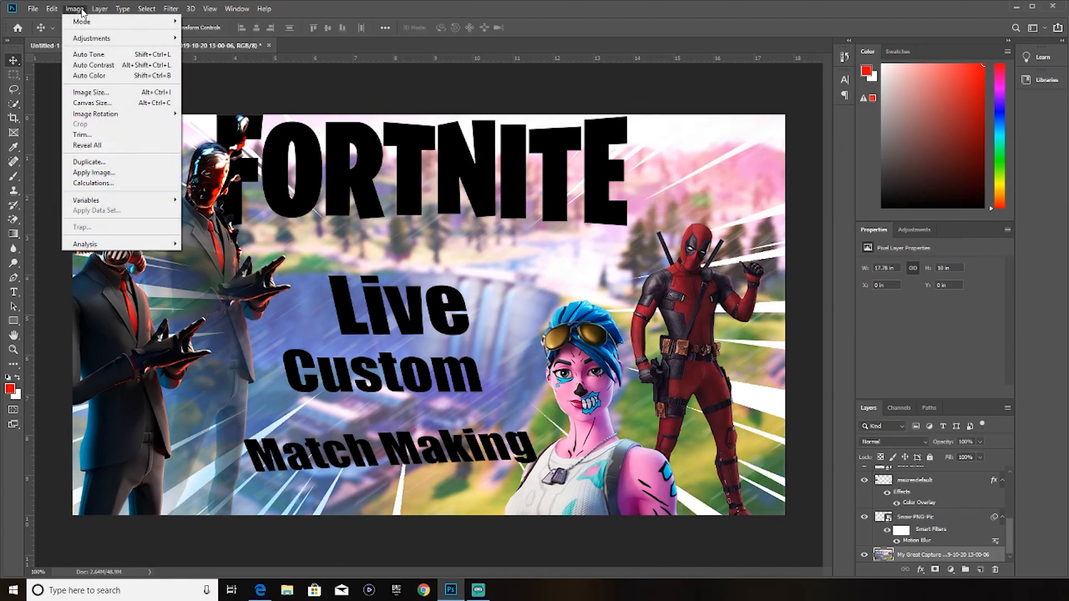
mouse_move(104, 39)
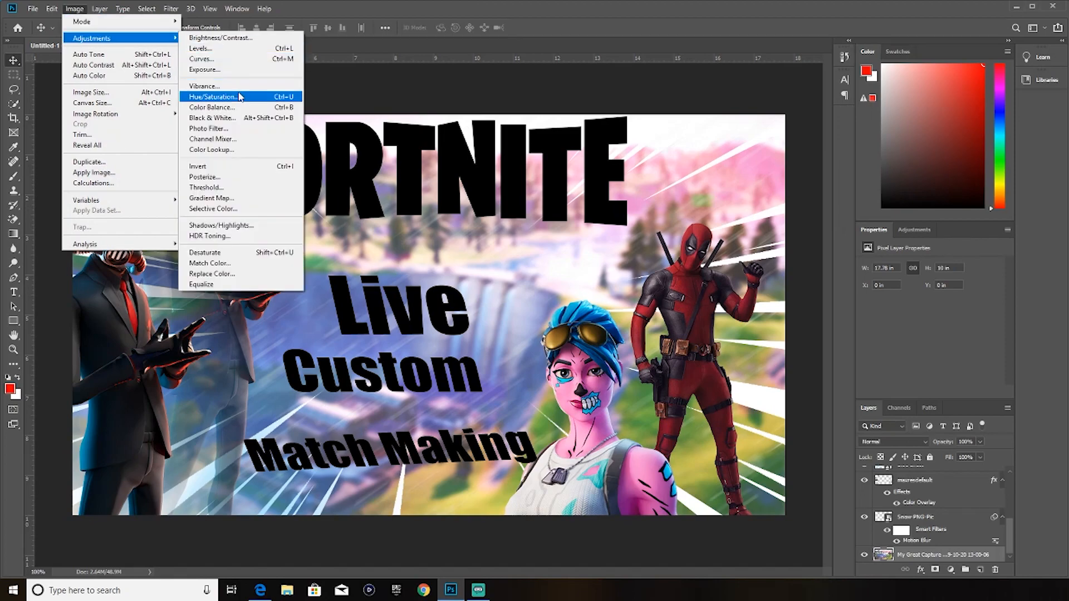
click(212, 86)
drag(277, 113, 667, 80)
drag(640, 118, 703, 116)
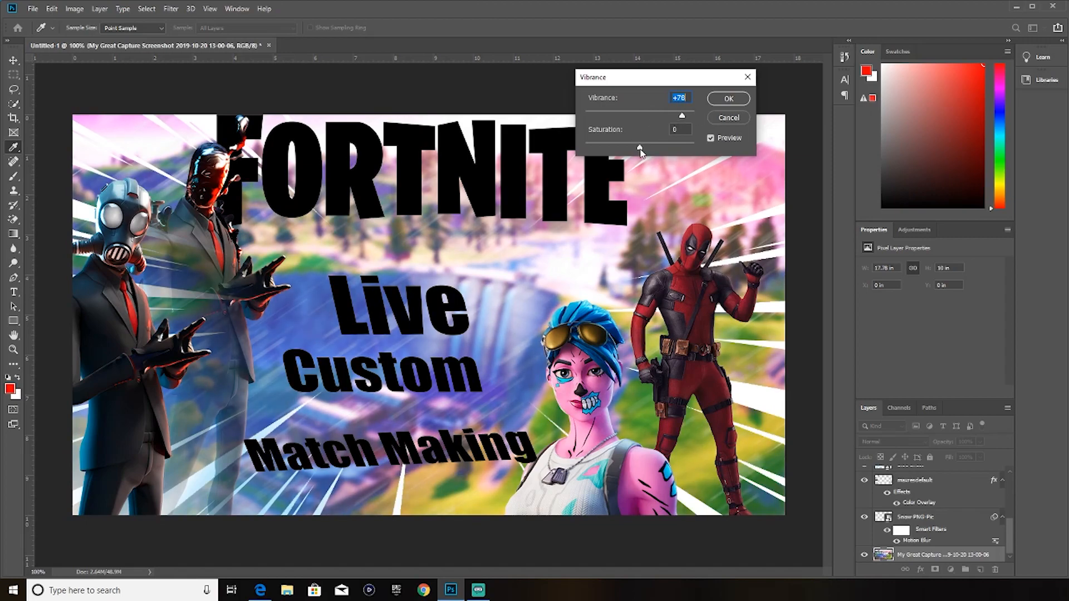
drag(640, 148, 662, 152)
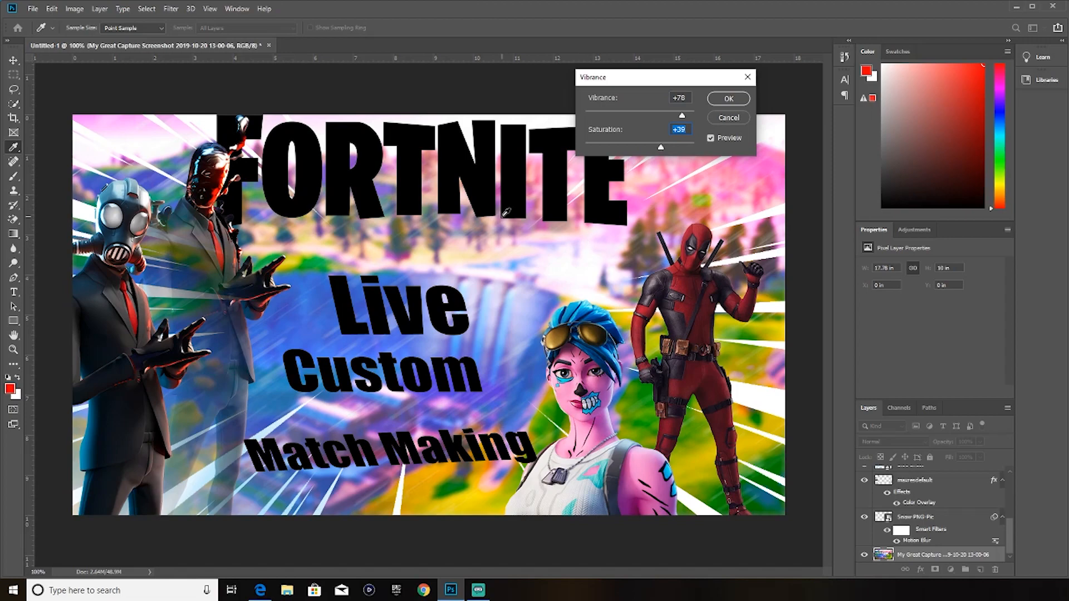
click(734, 101)
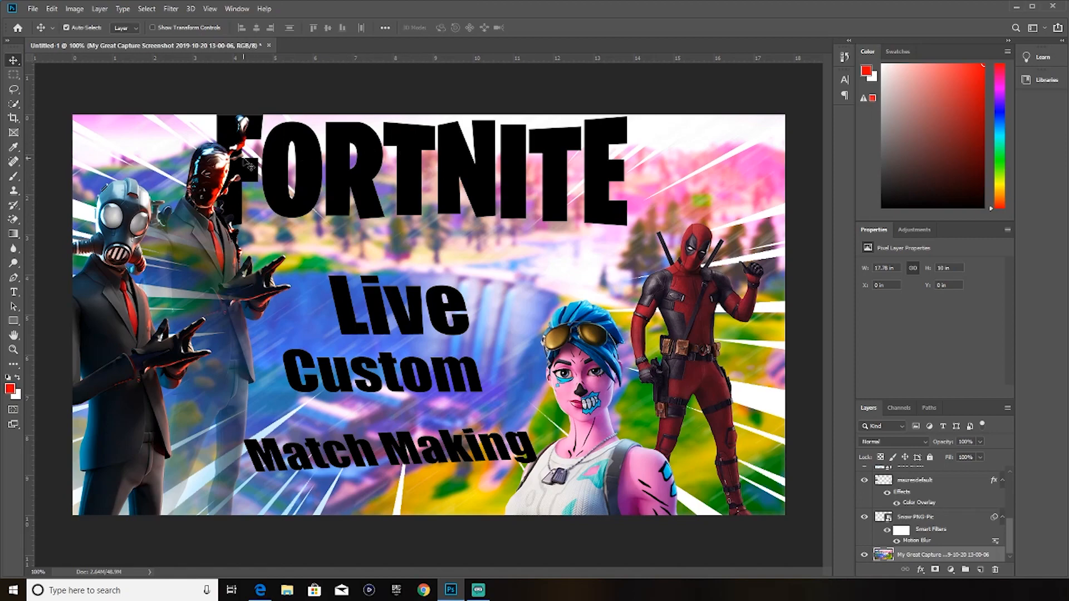
Add Bevel & Emboss with Contour to the Fortnite wordmark layer's style and set the layer opacity to 94%.
click(419, 145)
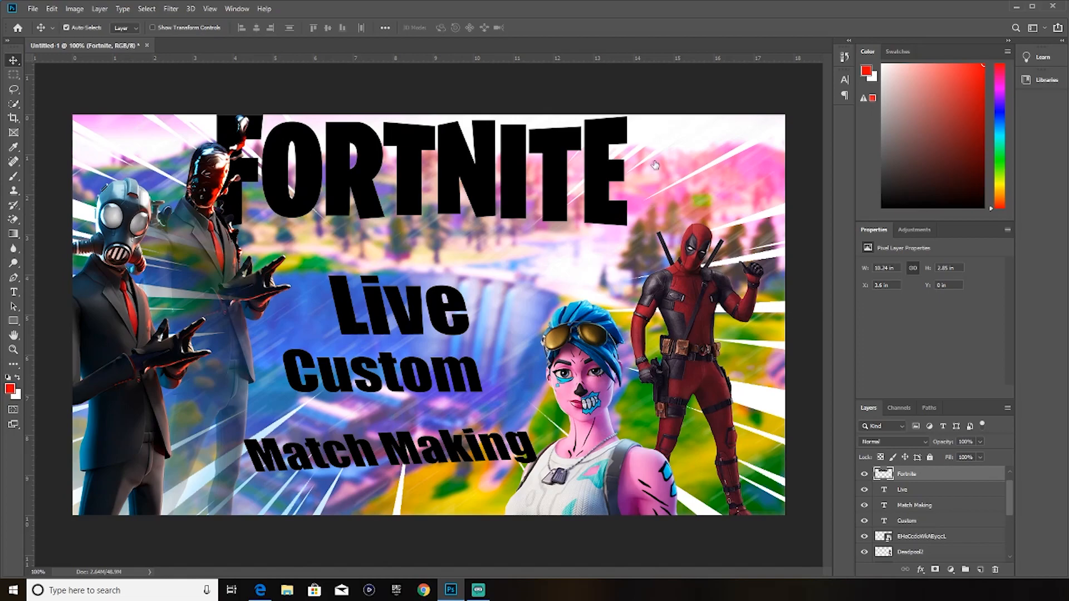
double_click(976, 474)
drag(816, 81, 756, 54)
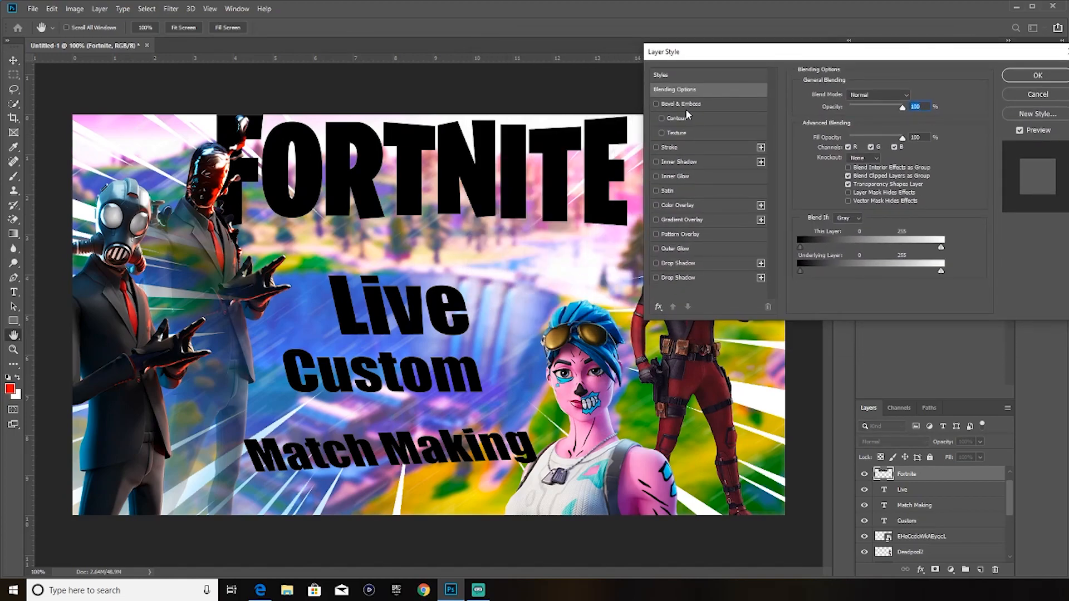
click(656, 105)
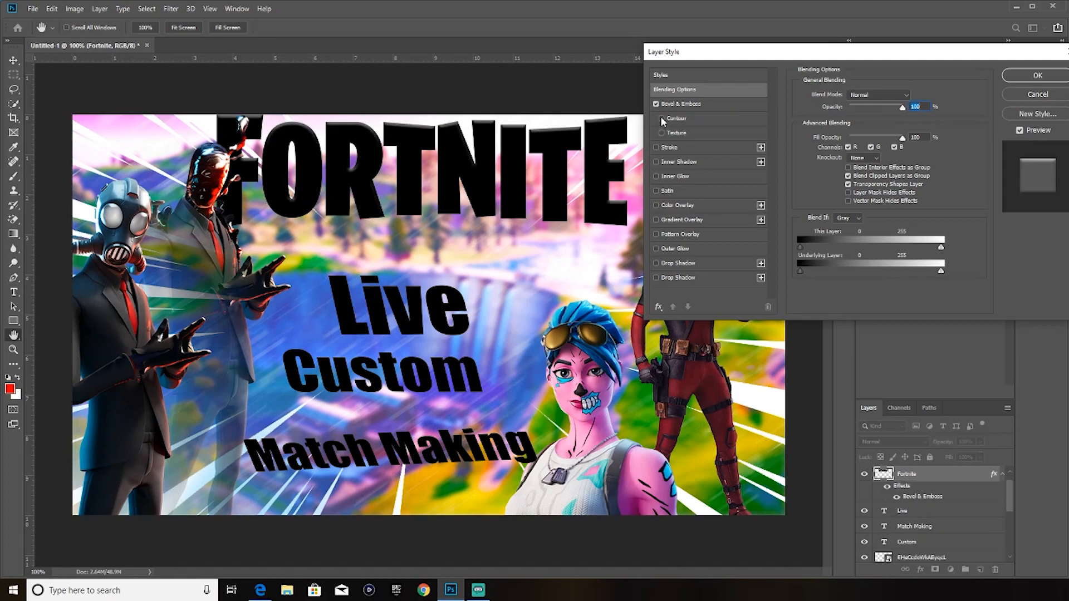
click(662, 118)
key(Down)
key(Down)
key(Down)
key(Down)
key(Down)
key(Down)
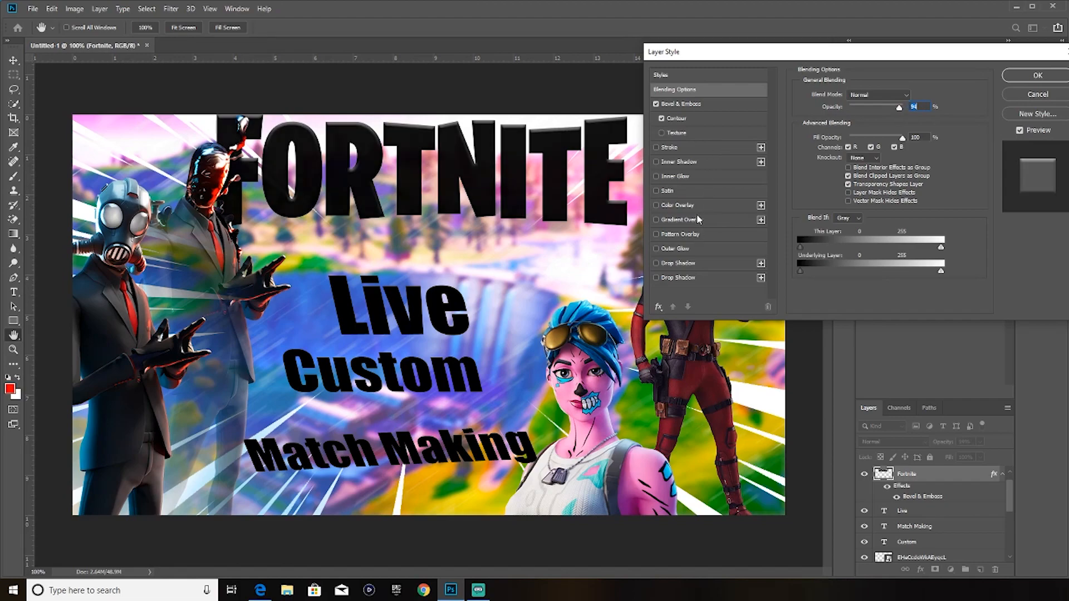
Add a white Overlay-mode Drop Shadow to the Fortnite wordmark with 100% opacity and about 12 px distance.
click(656, 278)
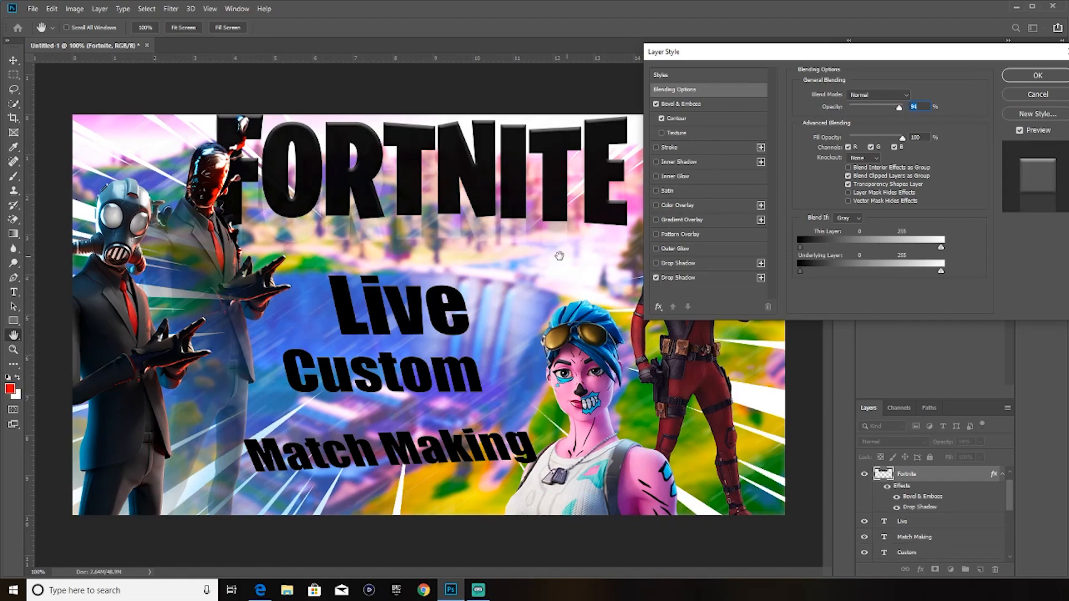
click(660, 277)
click(656, 264)
click(657, 278)
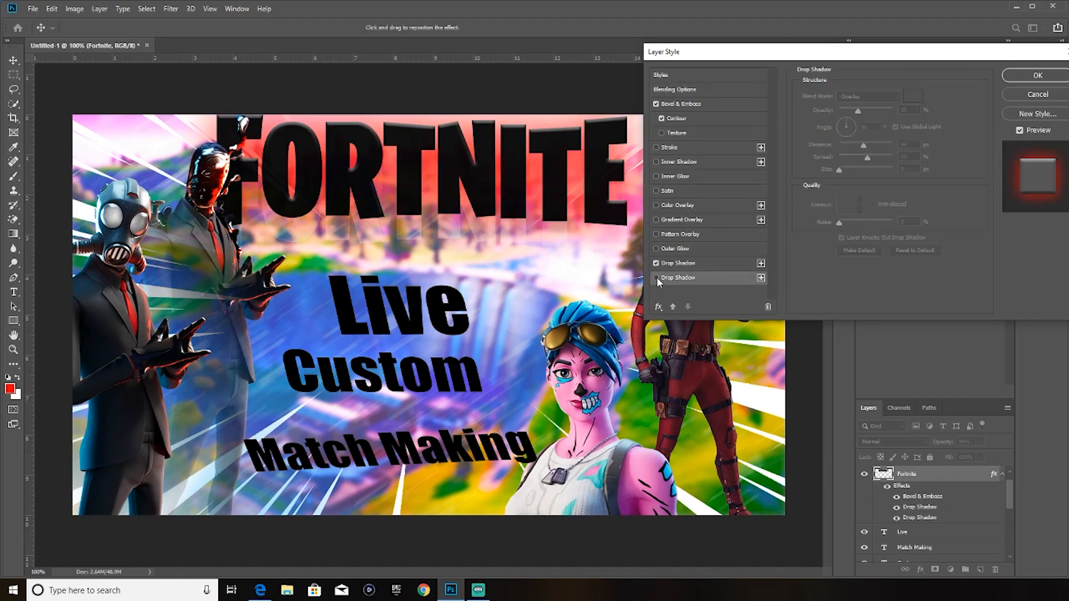
click(657, 278)
click(656, 264)
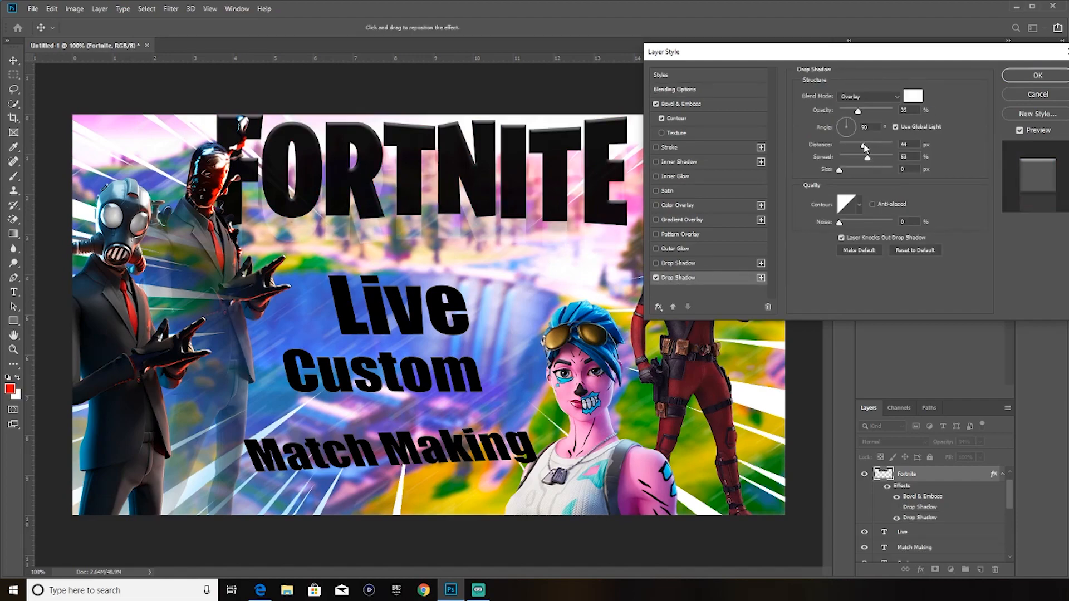
drag(865, 150, 852, 148)
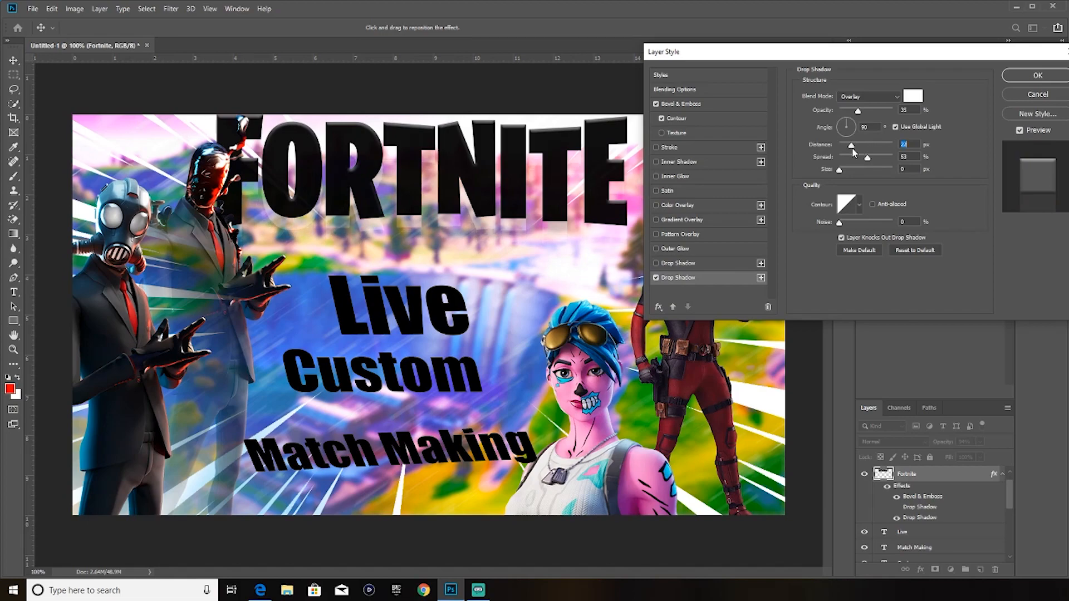
drag(858, 111, 894, 110)
drag(851, 148, 846, 150)
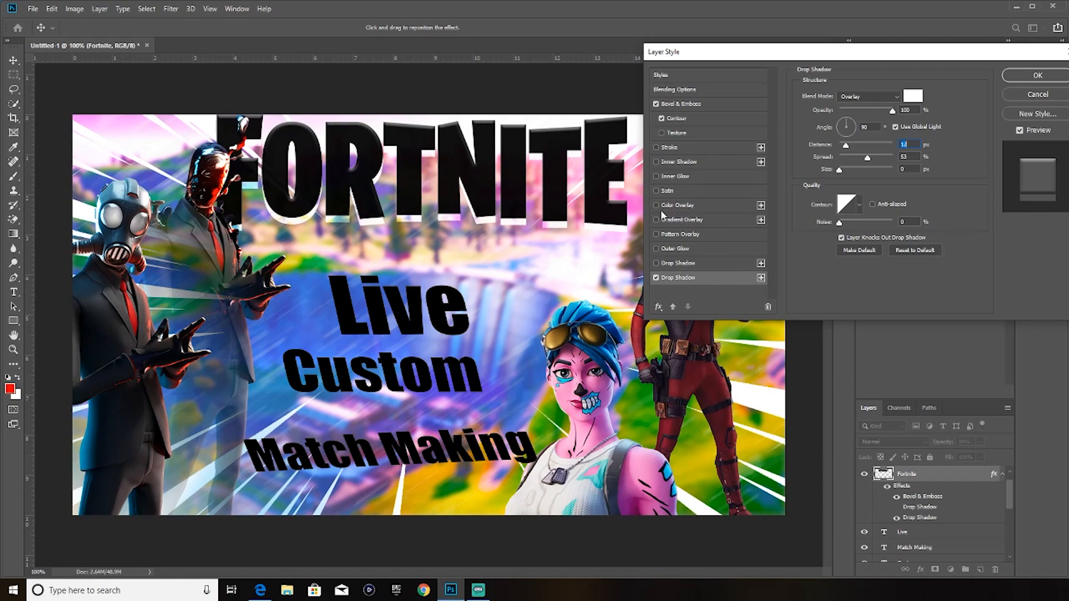
Add a linear Gradient Overlay to the Fortnite wordmark and make the gradient's starting stop red, keeping its colour open for editing.
click(689, 221)
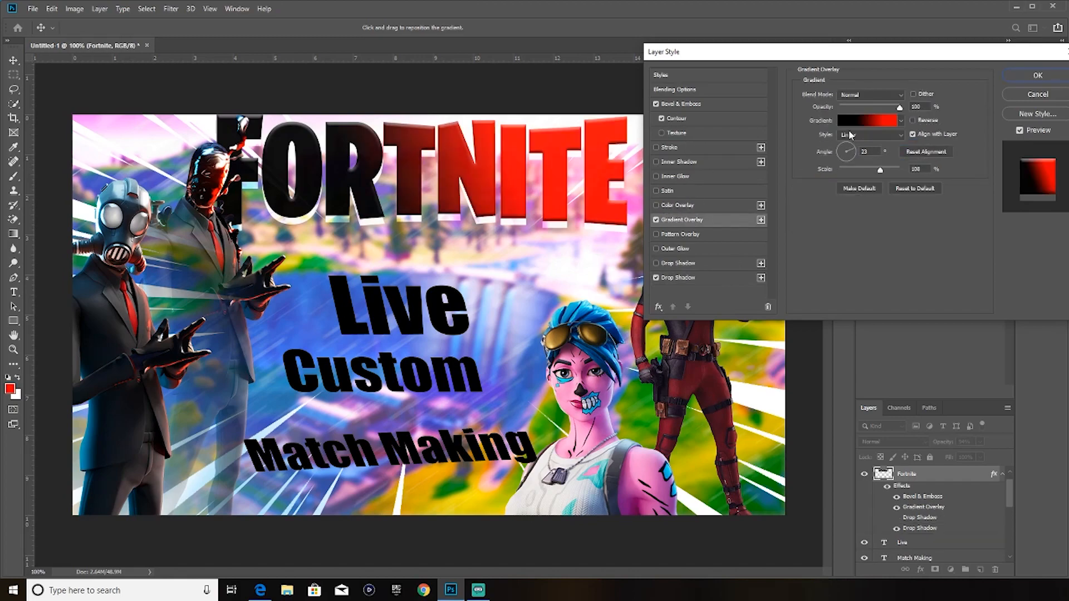
click(851, 121)
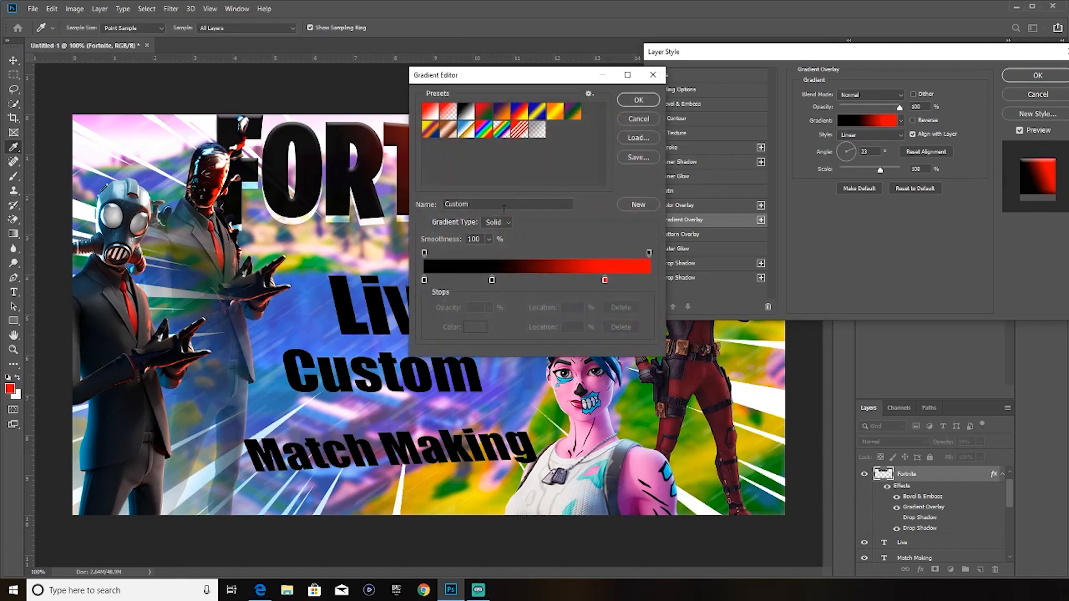
click(424, 280)
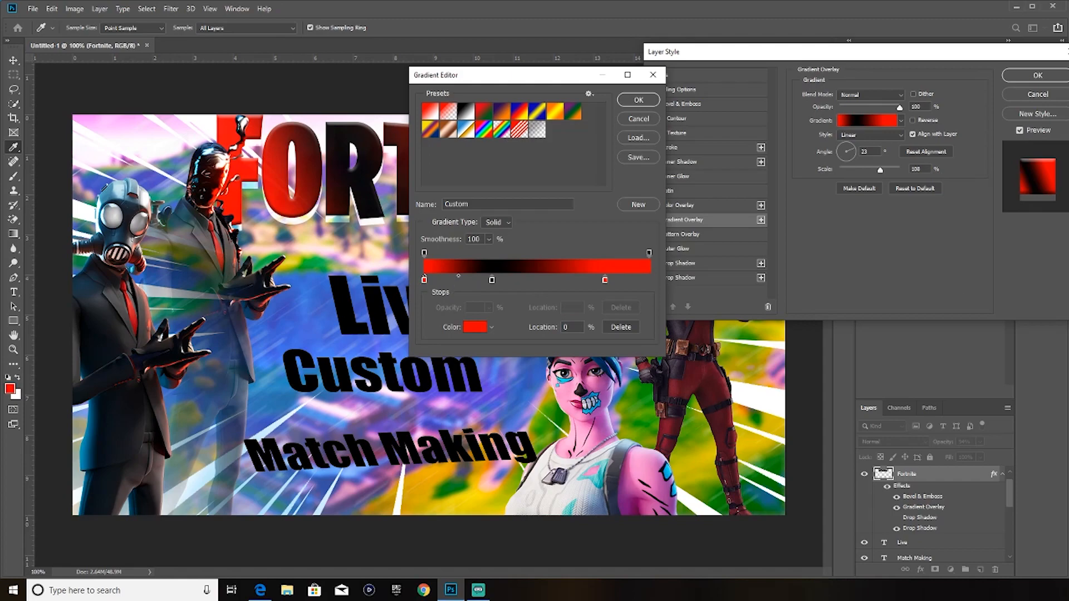
click(475, 326)
drag(769, 297, 892, 61)
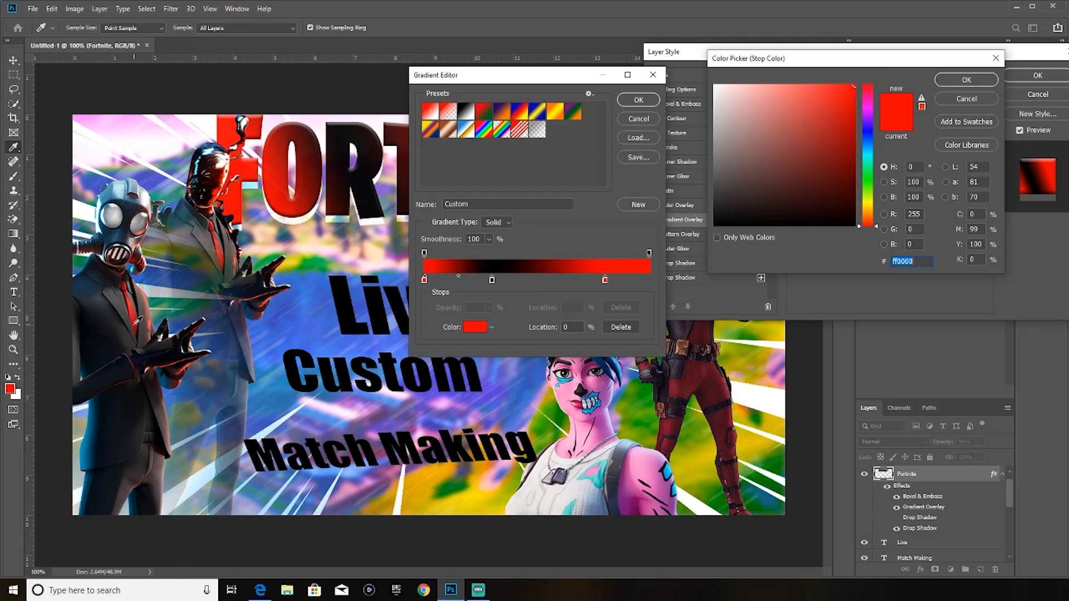
Try out starting-stop colours sampled from the characters and the background artwork.
click(133, 311)
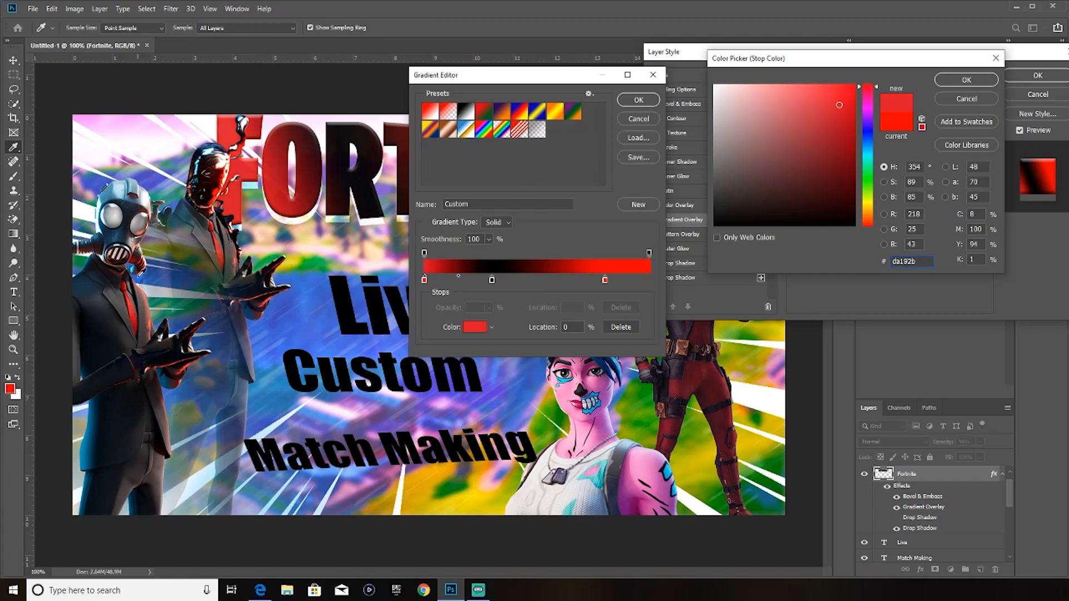
click(115, 217)
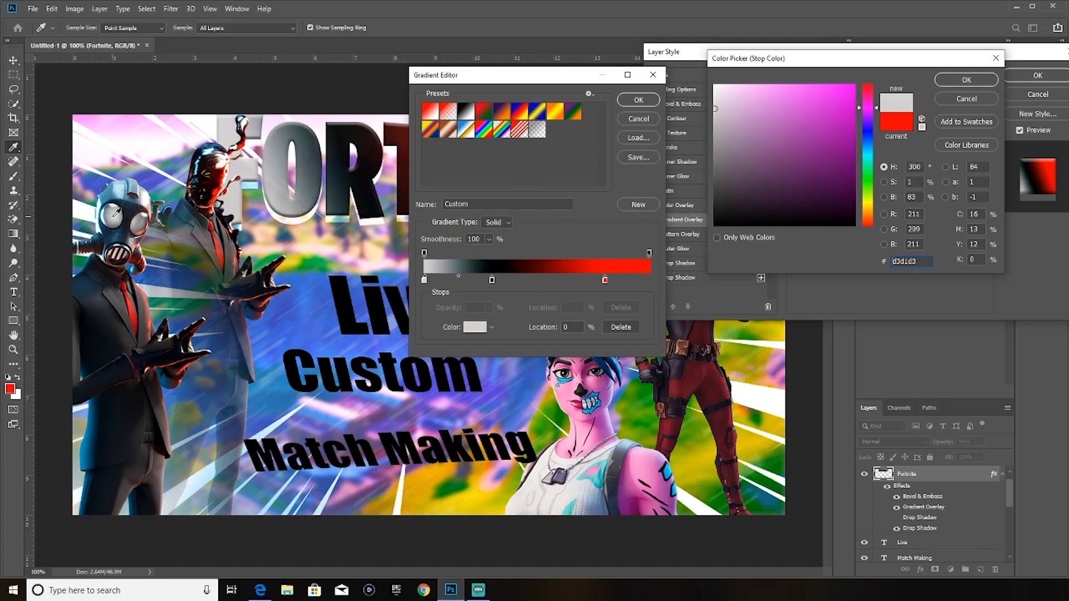
click(224, 175)
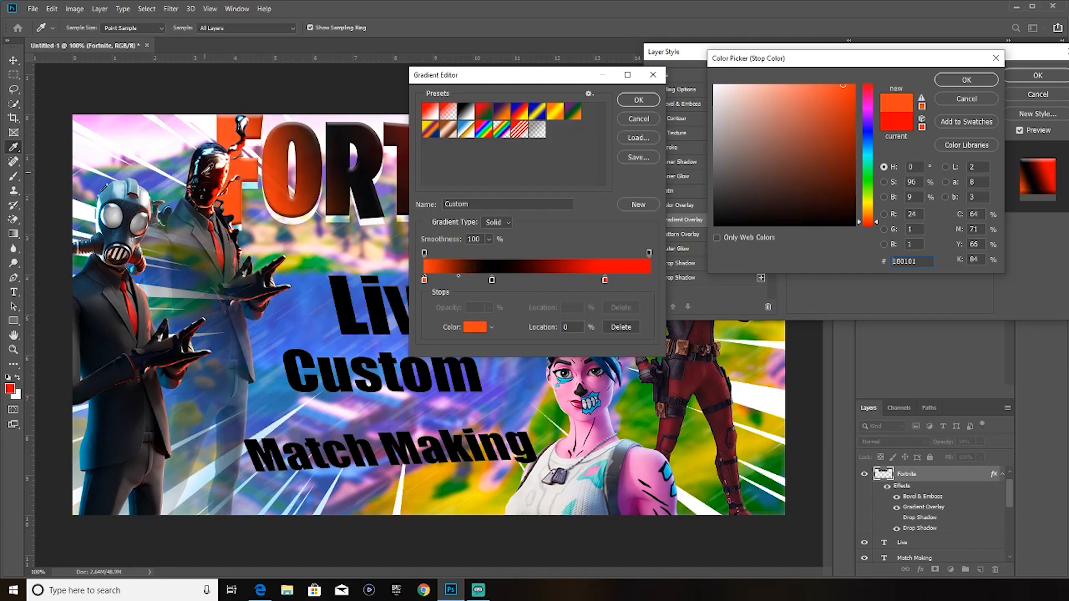
click(251, 304)
click(285, 358)
click(574, 446)
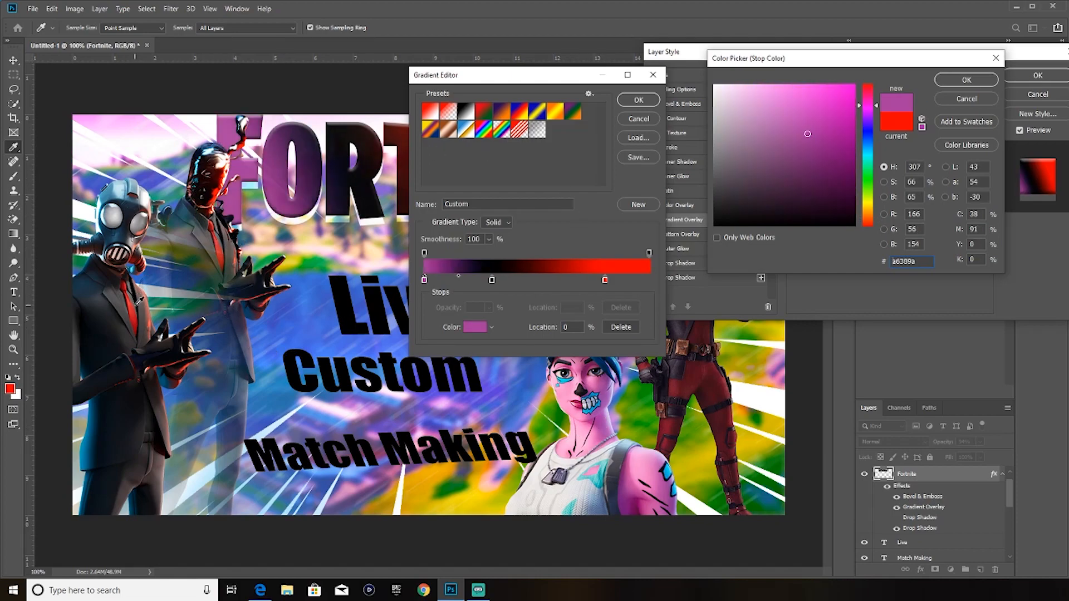
Set the gradient's starting stop to red ce2429, sampled from the gas-mask character's tie, and apply the gradient.
click(134, 313)
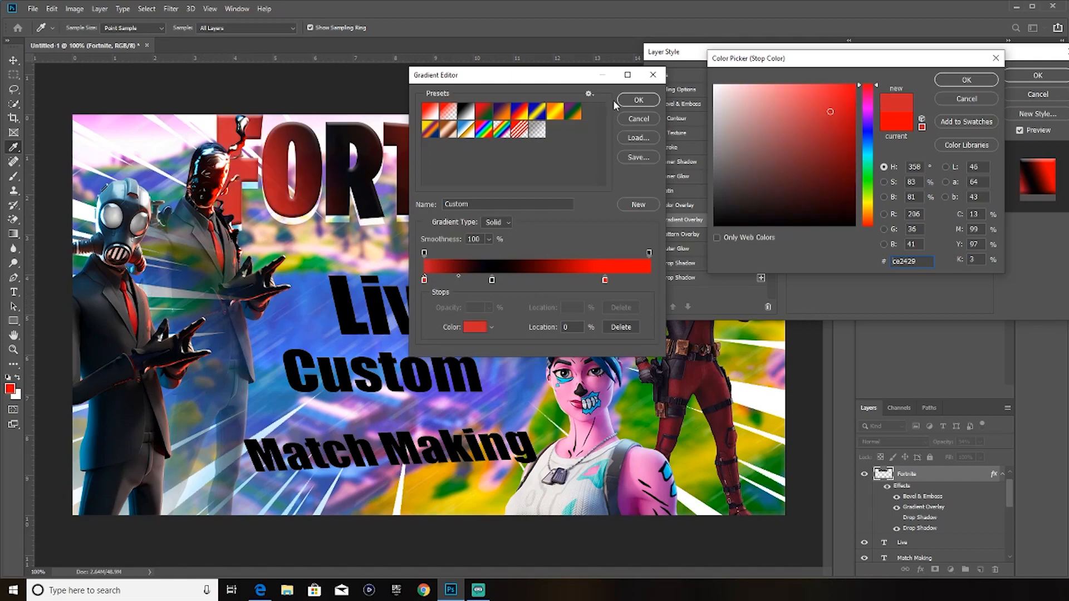
click(648, 104)
click(976, 85)
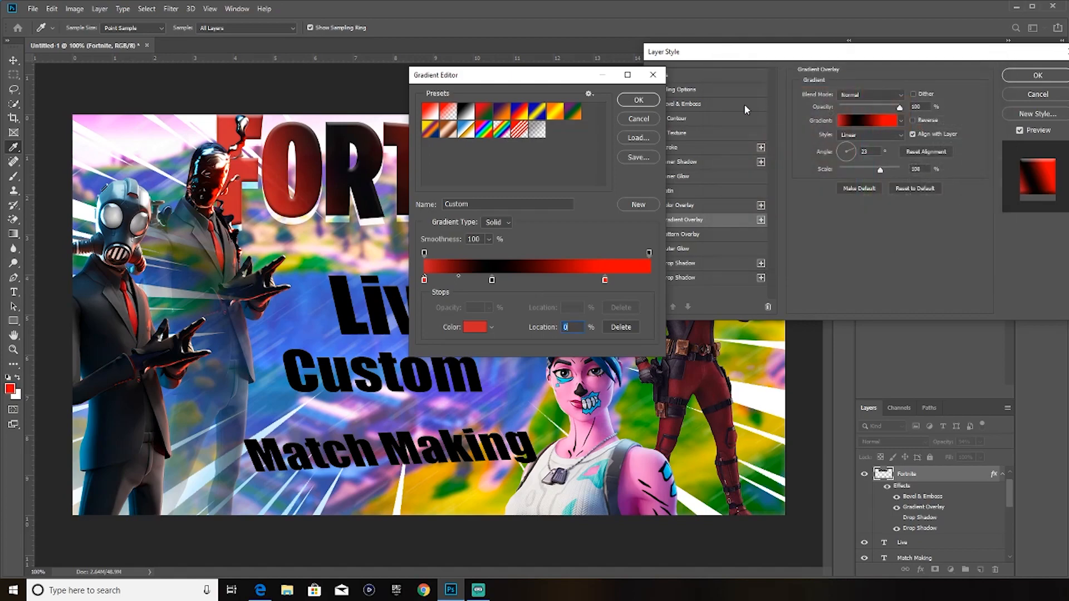
click(640, 101)
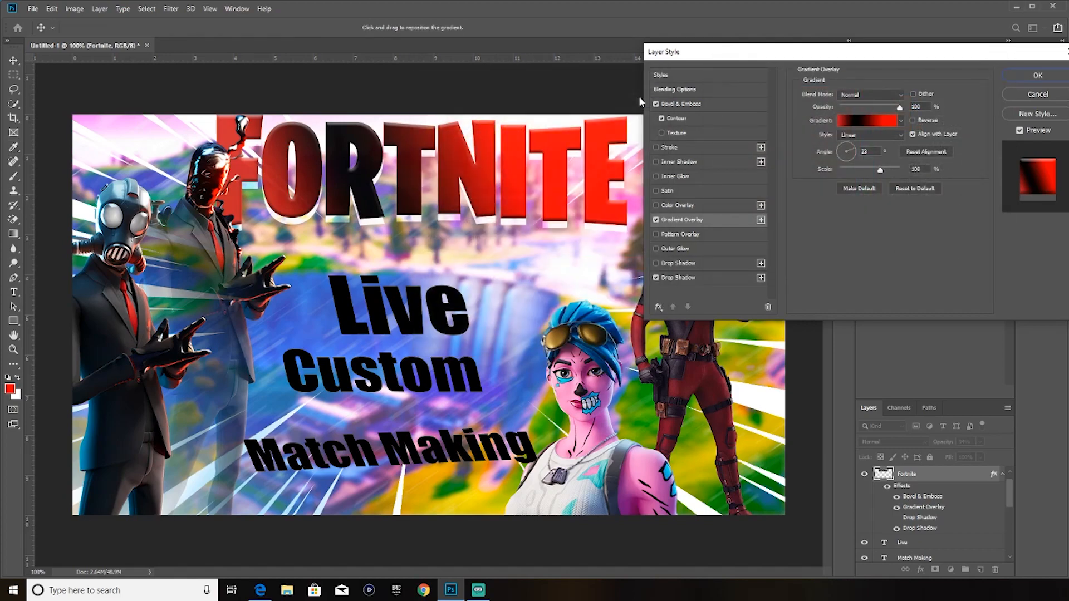
drag(803, 54, 893, 44)
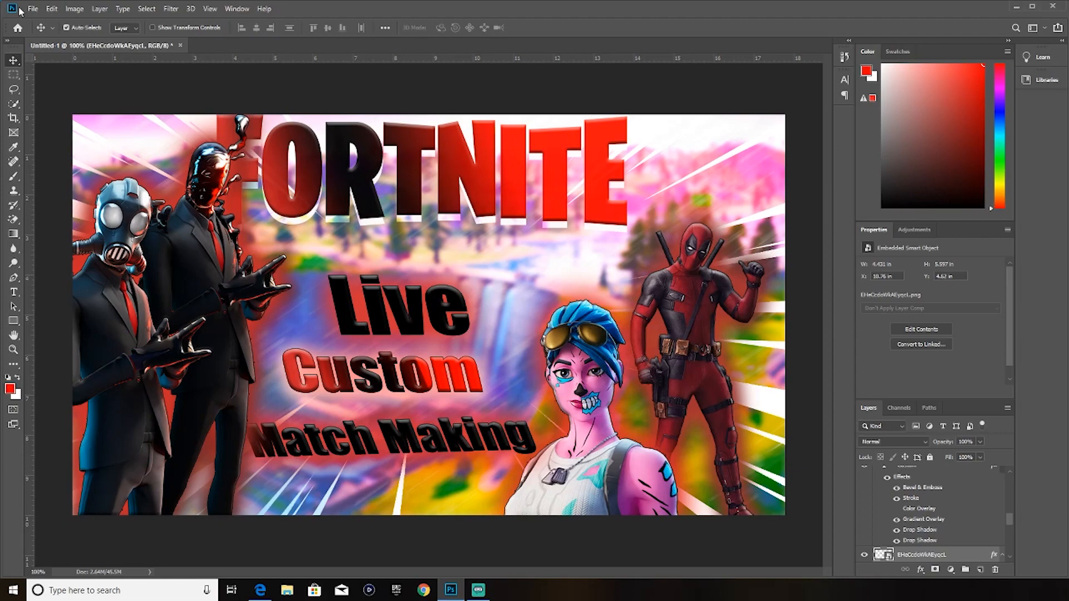
Place the Blue lightning image from the Lightning folder as an embedded smart object.
click(32, 9)
click(77, 219)
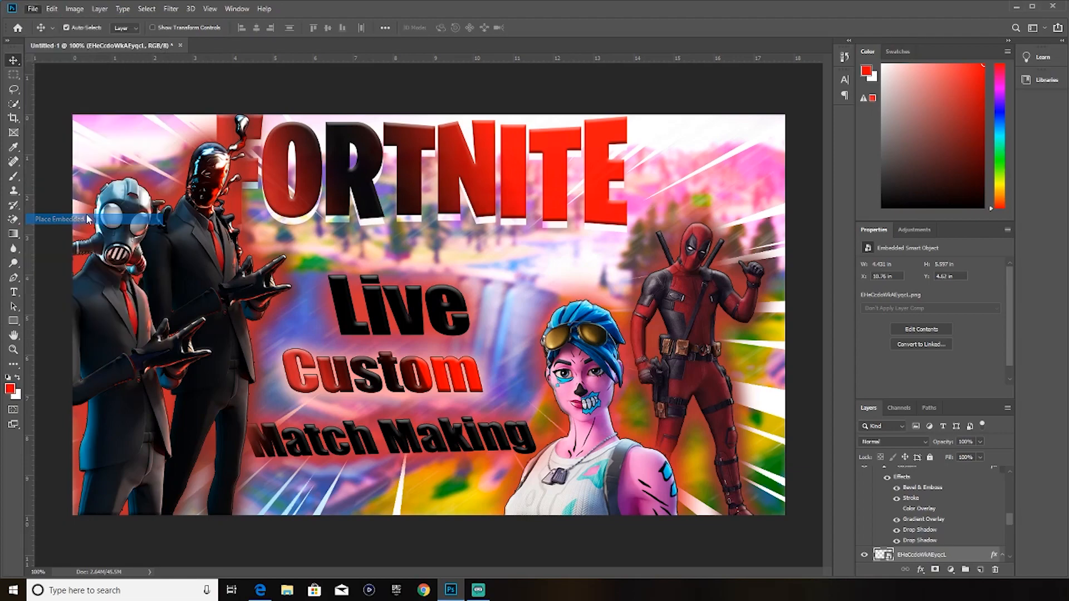
click(50, 162)
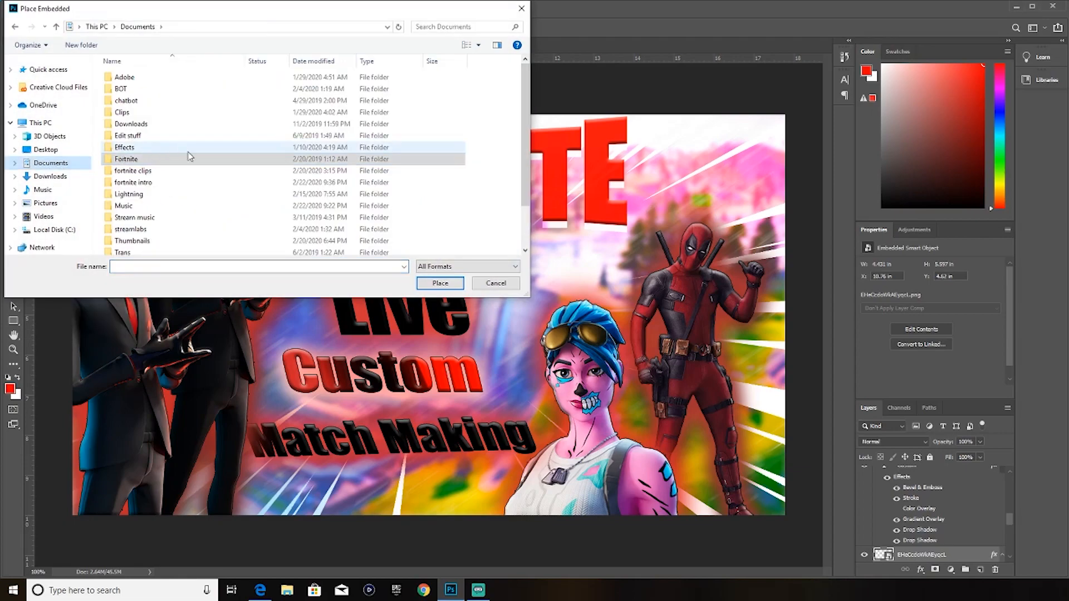
double_click(141, 200)
click(191, 103)
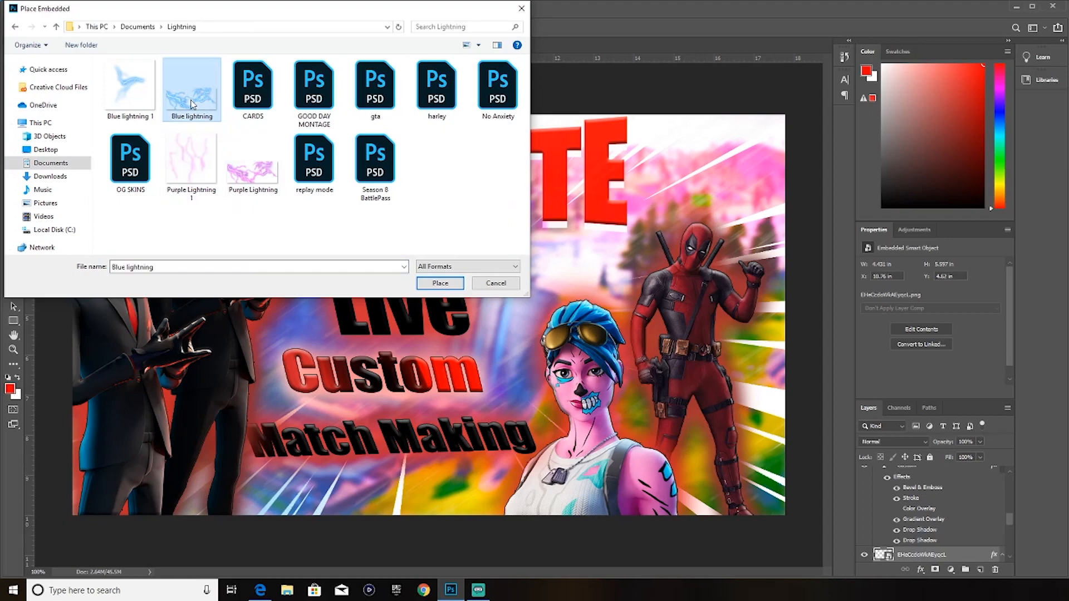
click(440, 282)
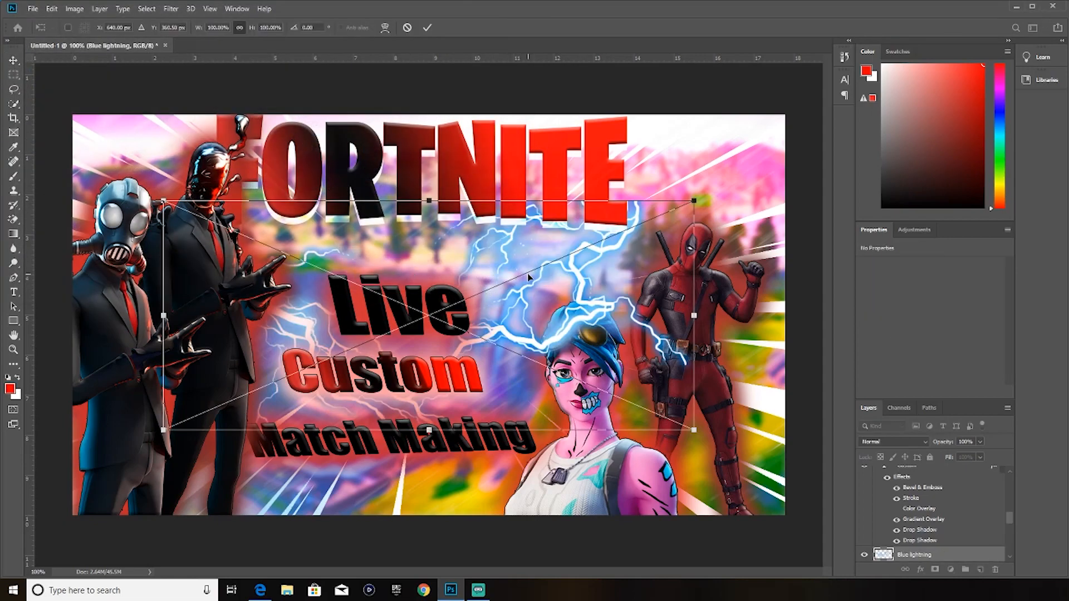
key(Return)
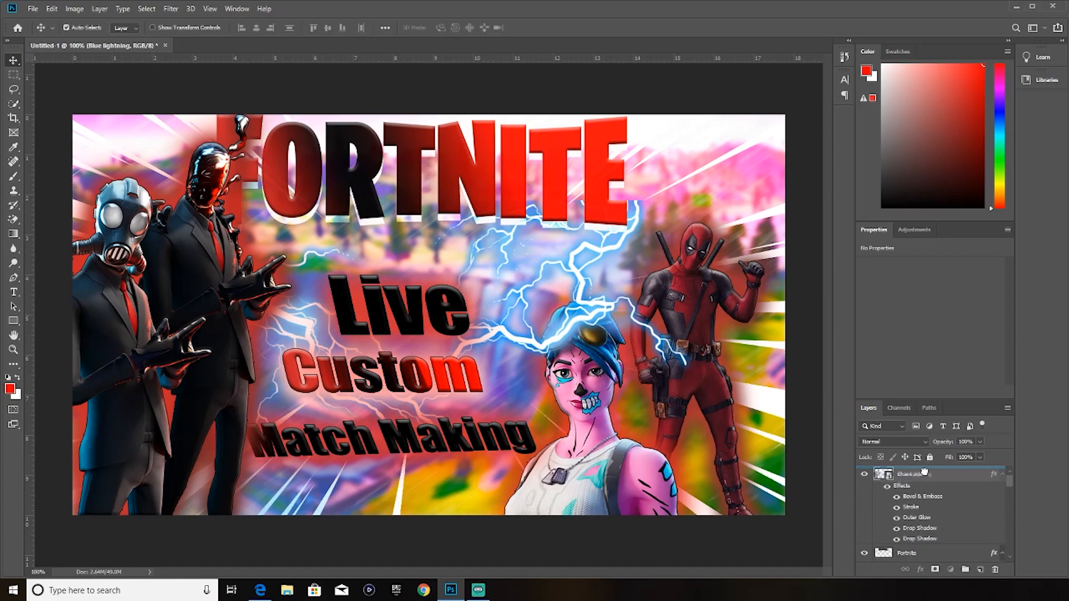
Raise the lightning layer above the chaos agent layer, then move and rotate it into the canvas's lower-left corner over the suited characters.
drag(507, 340, 335, 435)
key(ctrl+t)
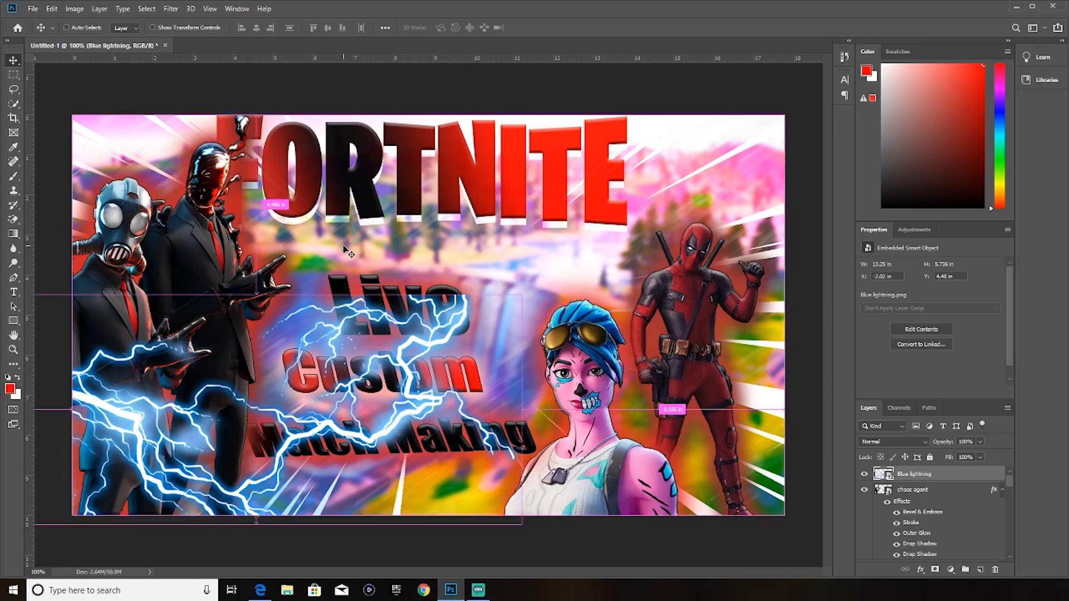
drag(430, 264, 507, 348)
drag(421, 426, 320, 502)
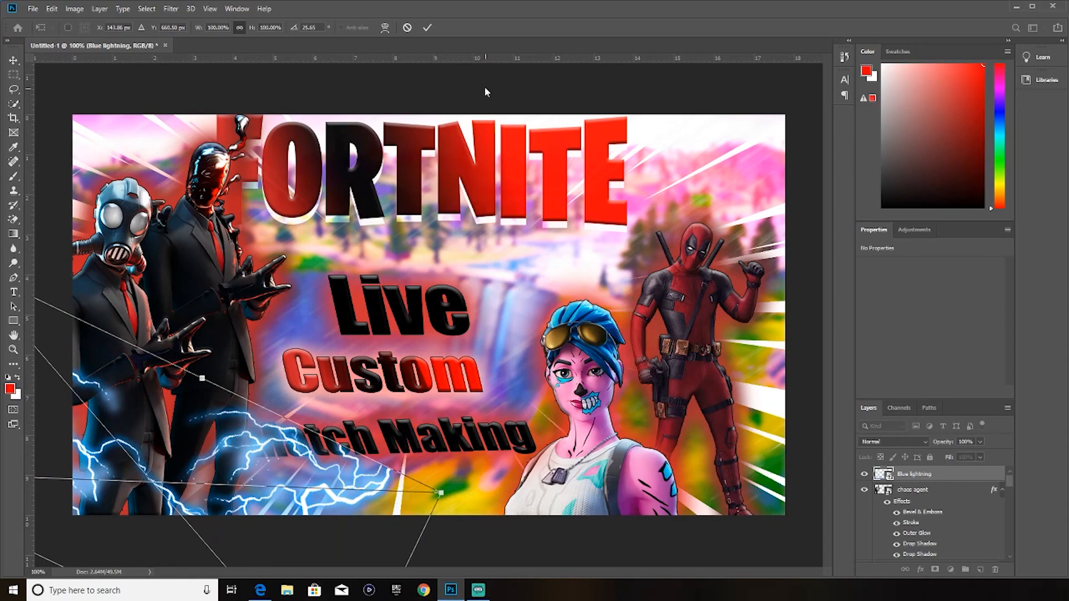
click(427, 27)
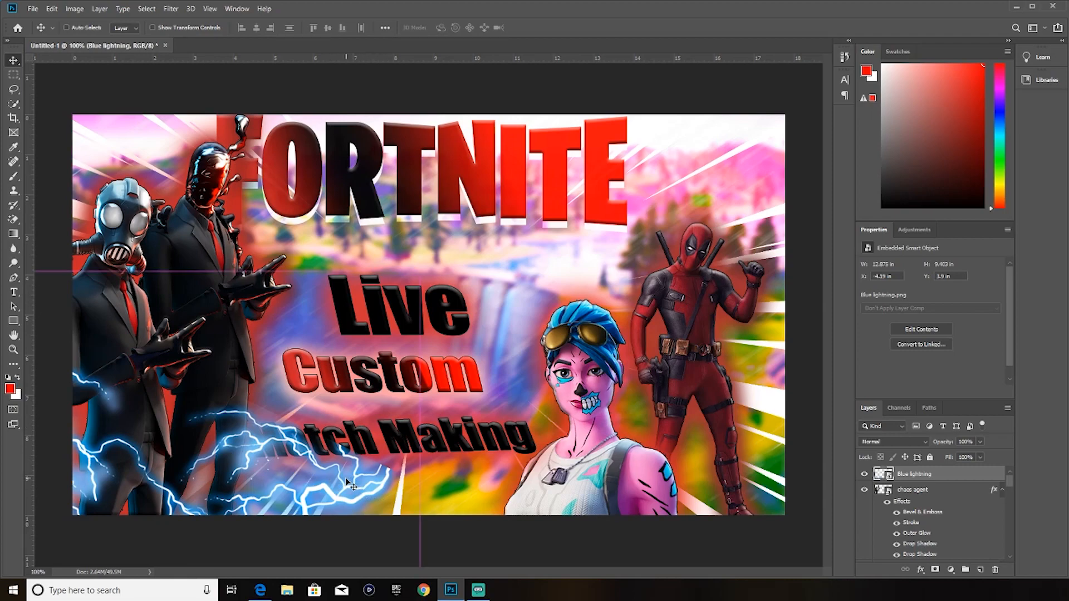
key(ctrl+t)
drag(401, 428, 391, 490)
click(427, 27)
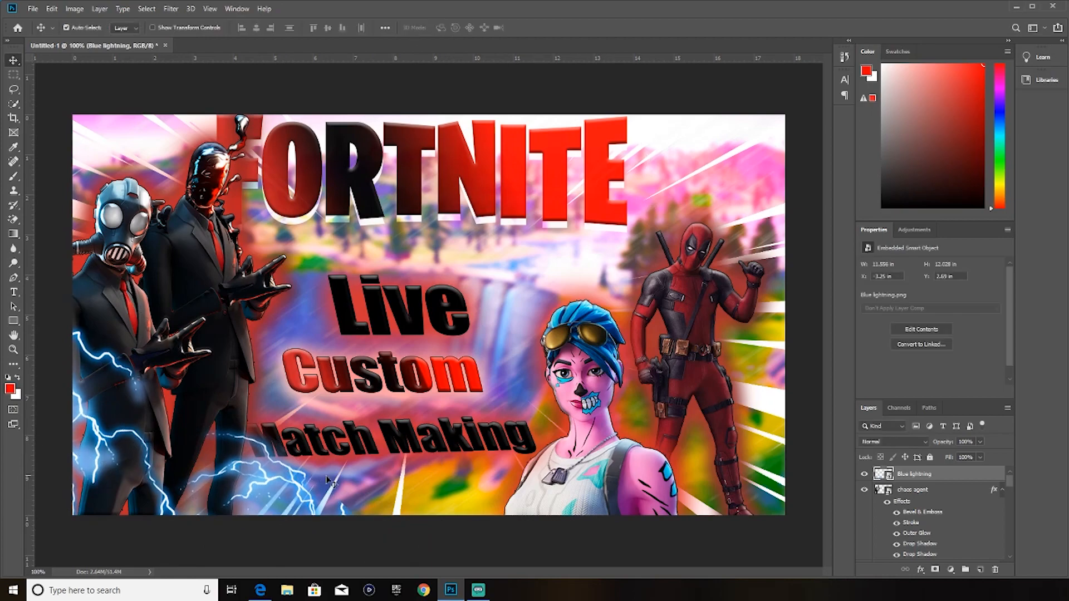
Add a white Color Overlay and Bevel & Emboss with Contour to the Blue lightning layer.
double_click(954, 474)
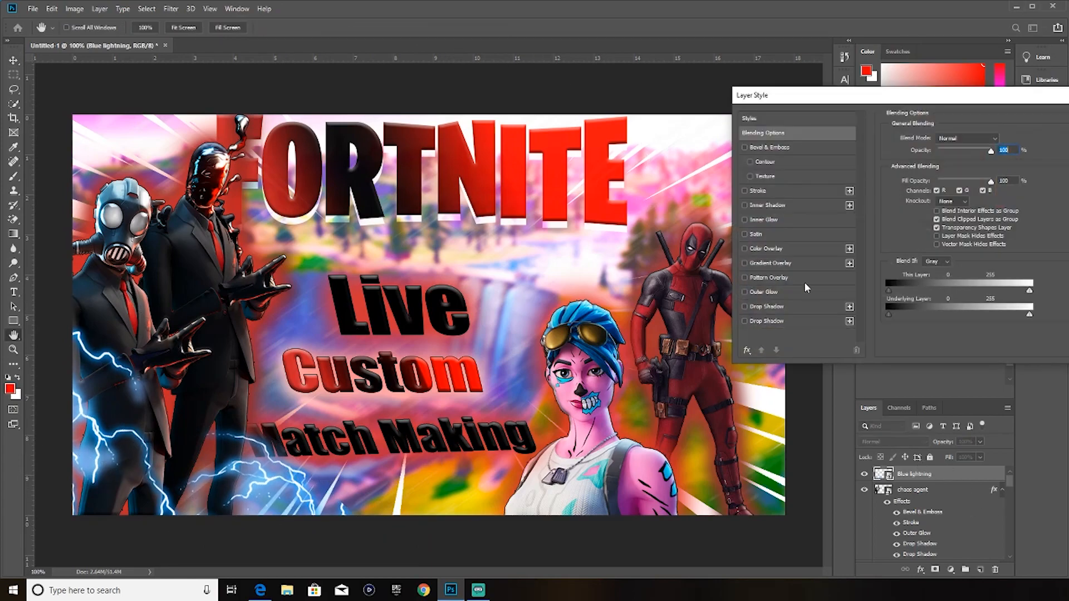
click(744, 249)
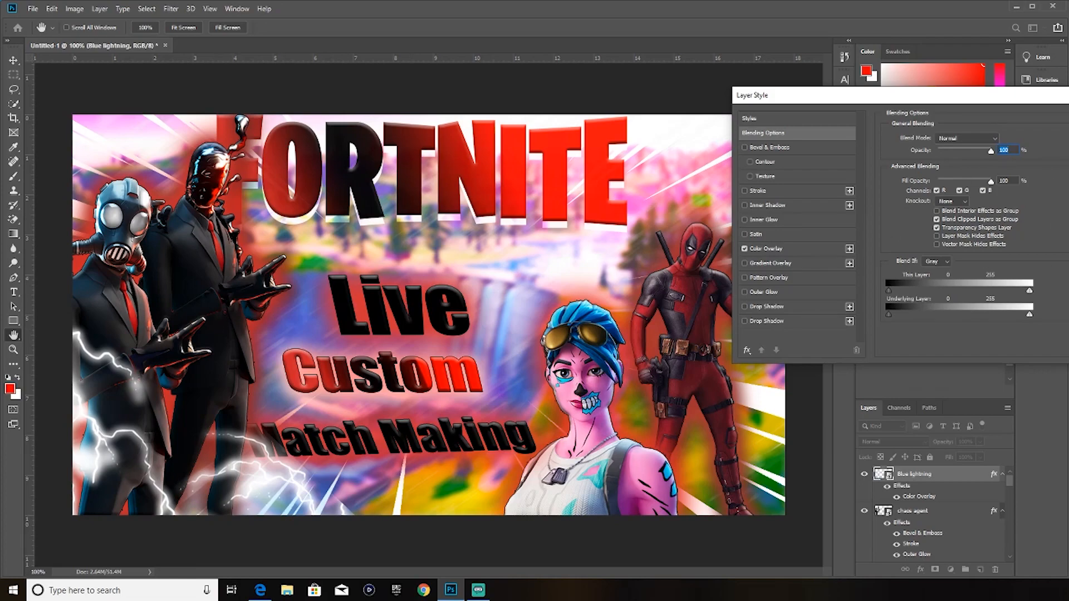
click(763, 147)
click(769, 162)
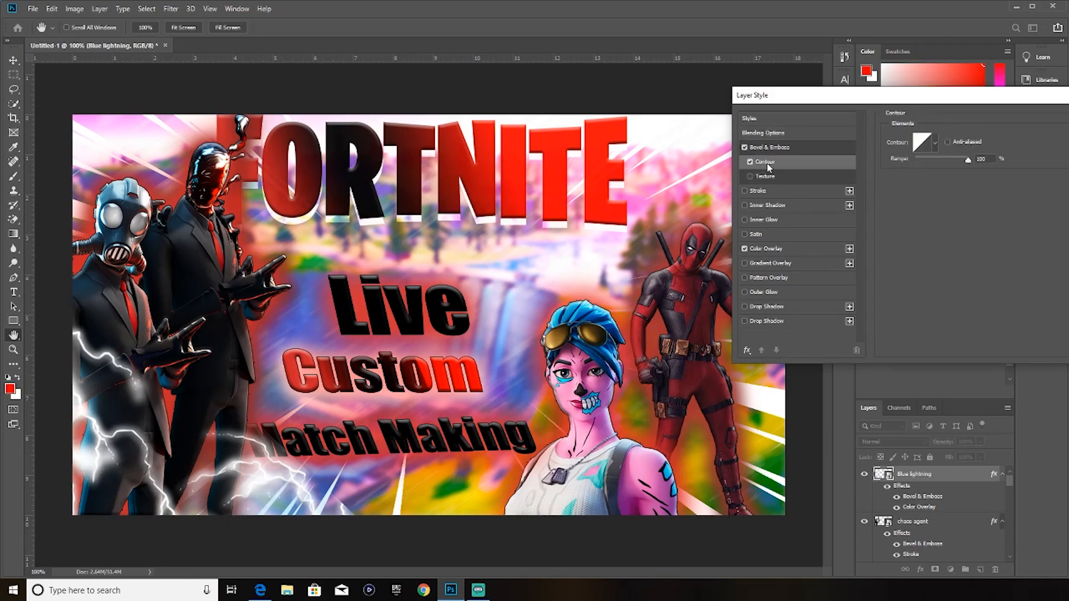
key(Return)
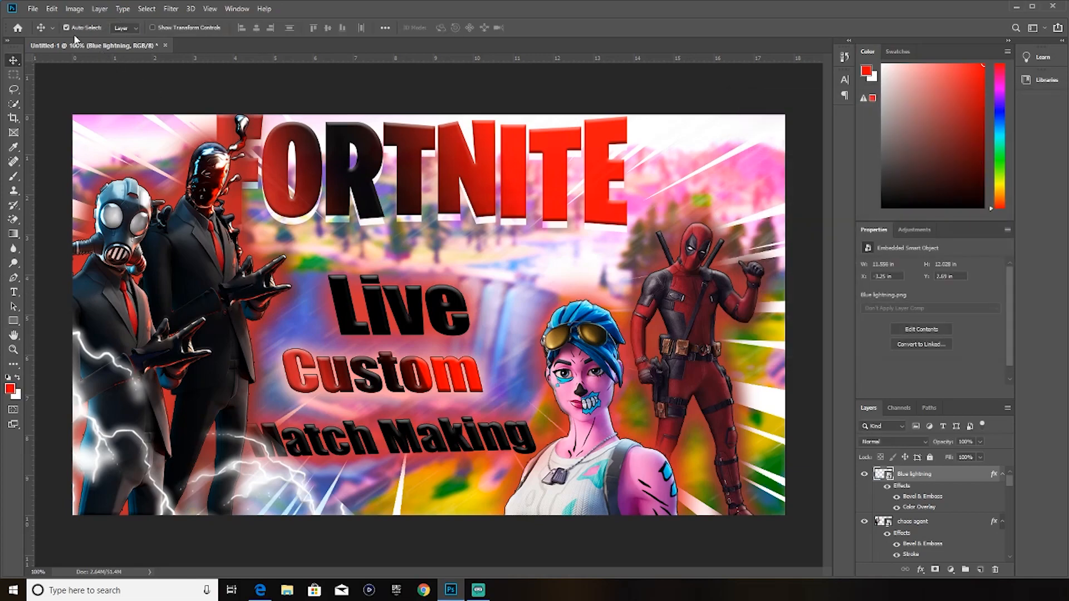
Place a second Blue lightning image as an embedded object, rotated about -38.65° and positioned in the canvas's lower-right corner.
click(31, 9)
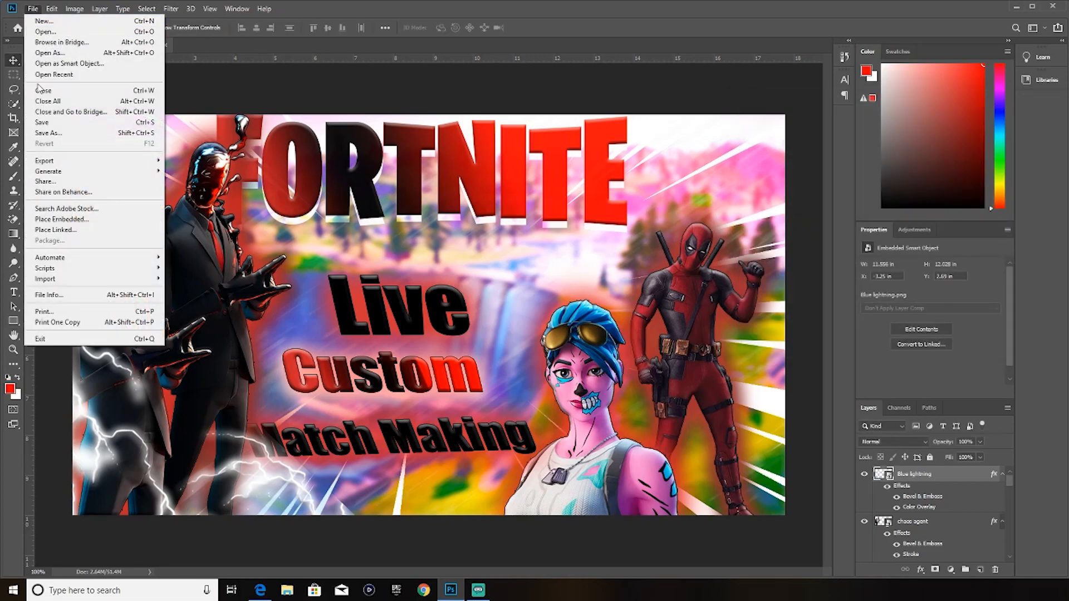
click(76, 212)
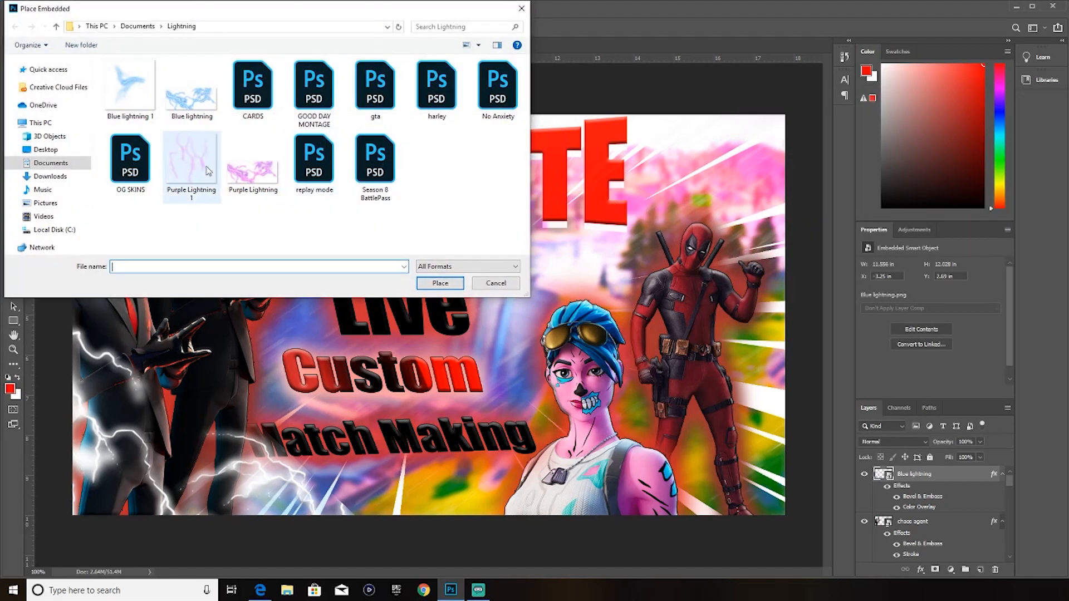
click(186, 103)
click(440, 283)
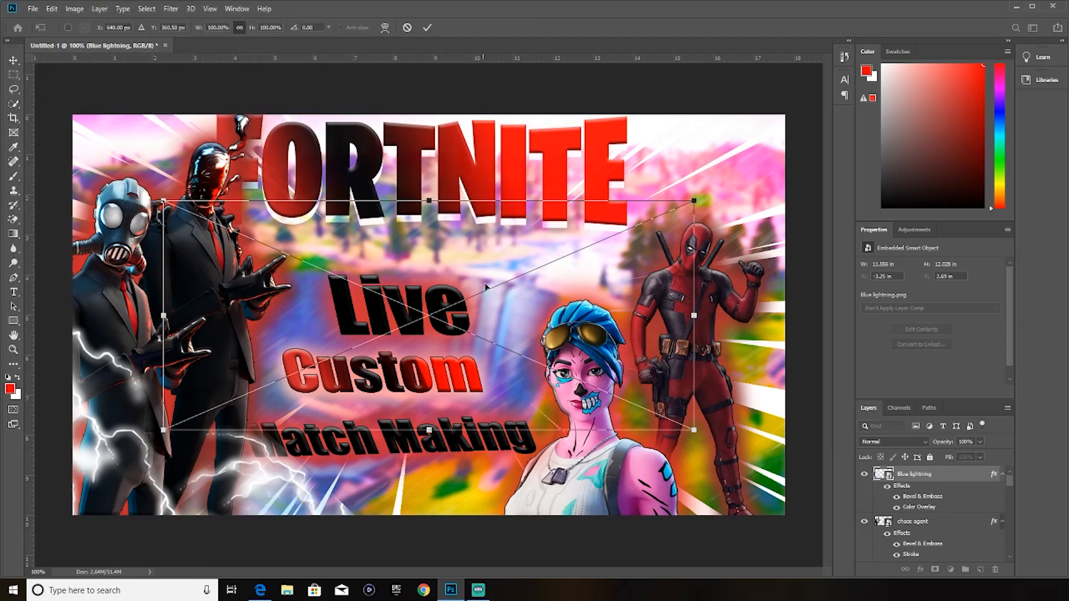
drag(539, 177, 428, 183)
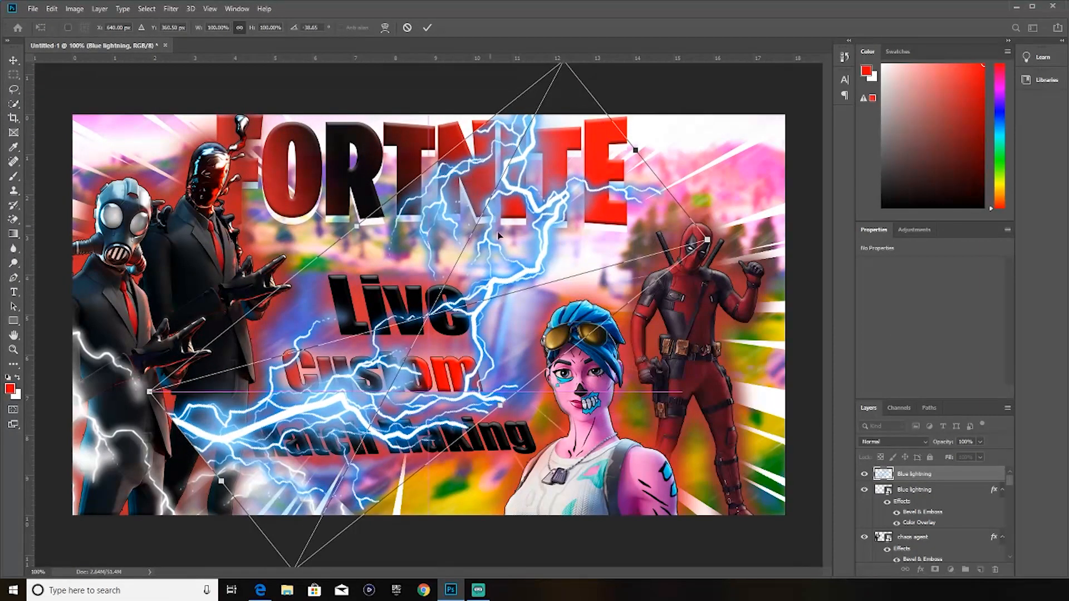
drag(490, 230, 832, 340)
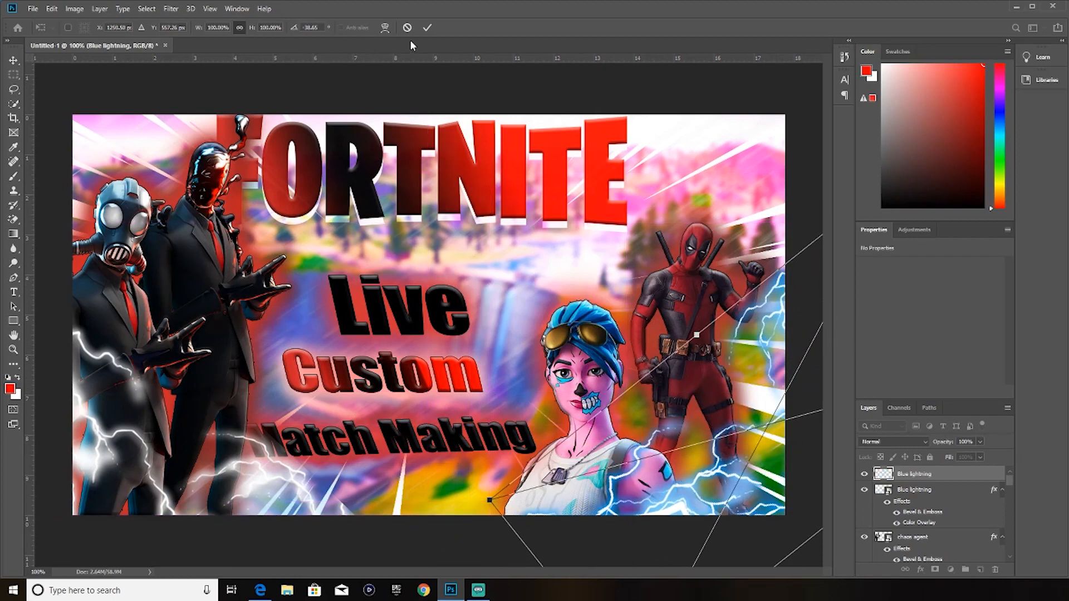
click(427, 27)
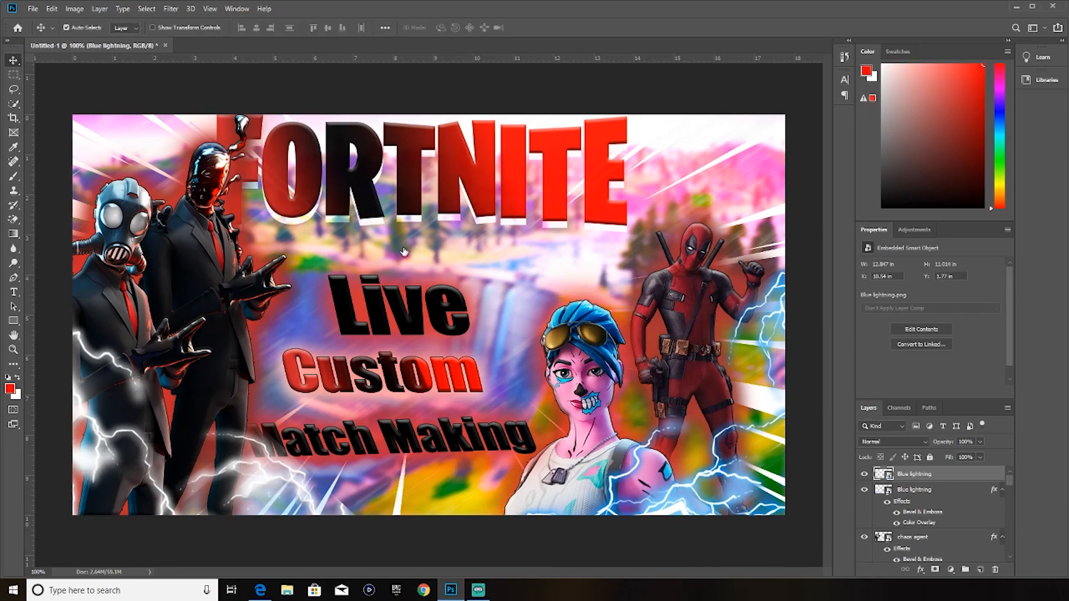
Give the new lightning layer Bevel & Emboss with Contour plus a white Color Overlay, and lower it behind the characters.
drag(846, 92, 661, 71)
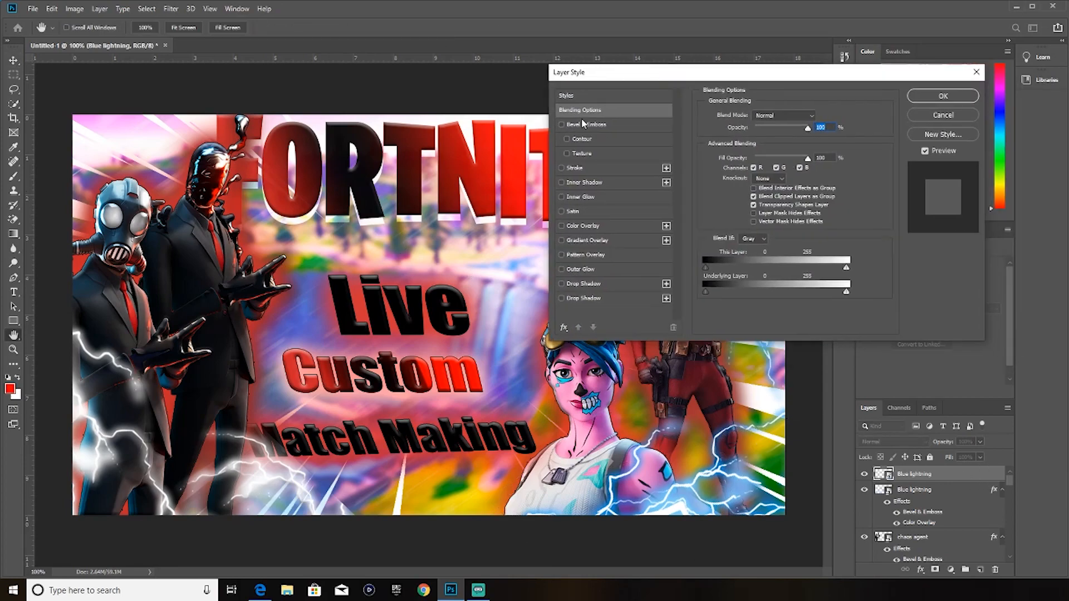
click(583, 124)
click(605, 139)
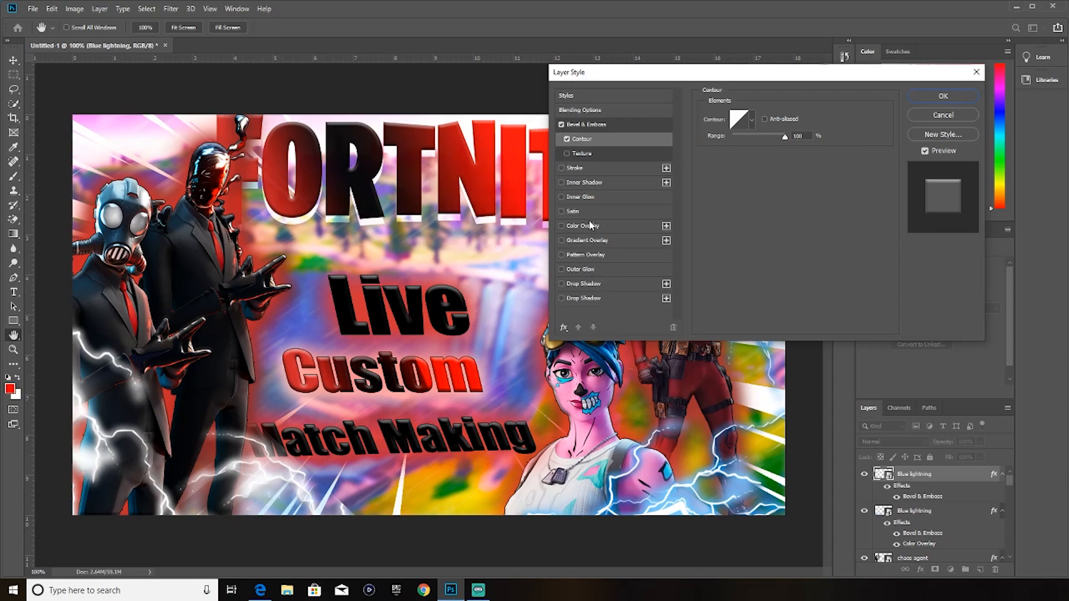
click(562, 226)
click(922, 99)
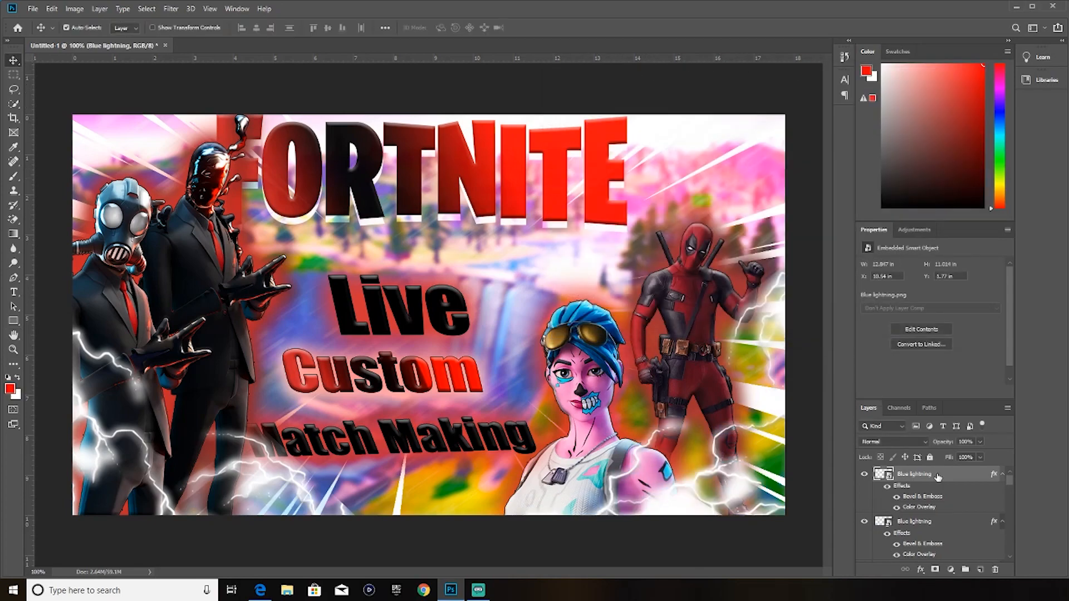
drag(939, 478, 906, 456)
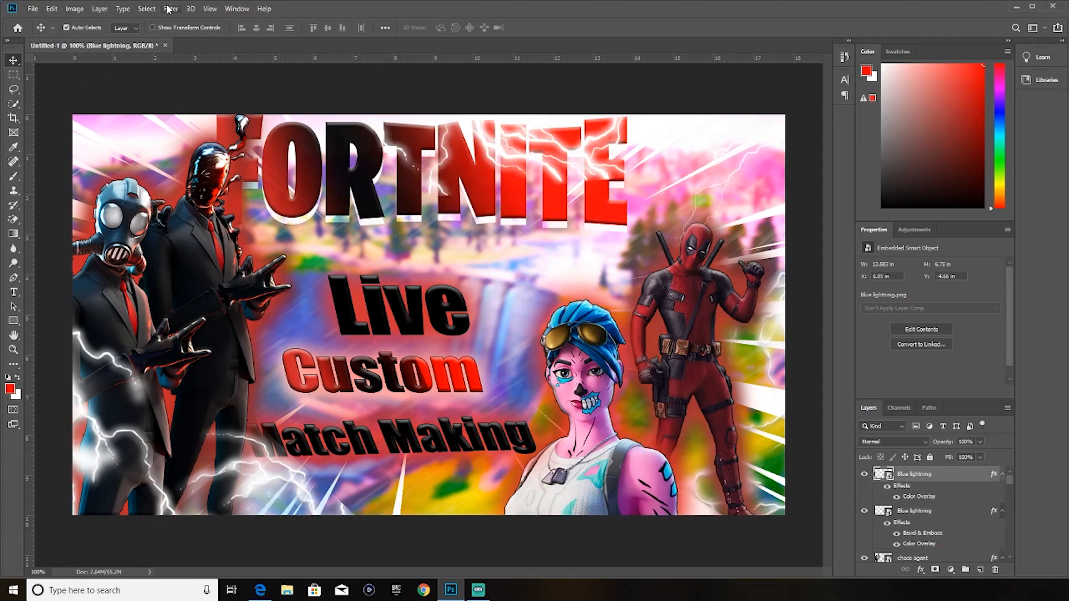
Apply a 50-300mm Zoom Lens Flare at 137% brightness to the background screenshot layer, centred in its upper-left sky.
scroll(957, 504, down, 5)
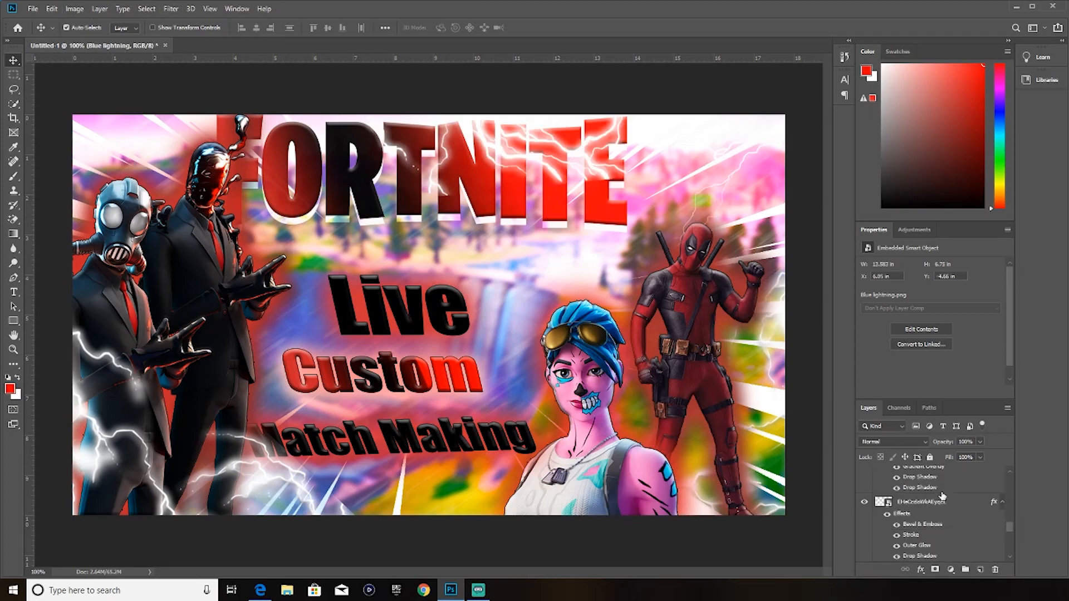
click(981, 556)
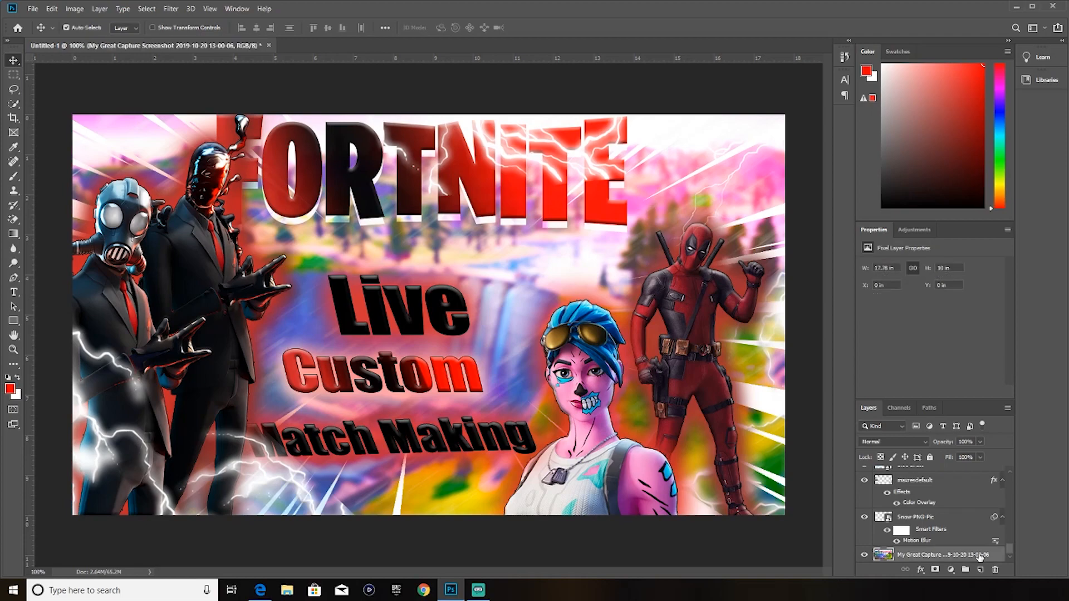
click(171, 9)
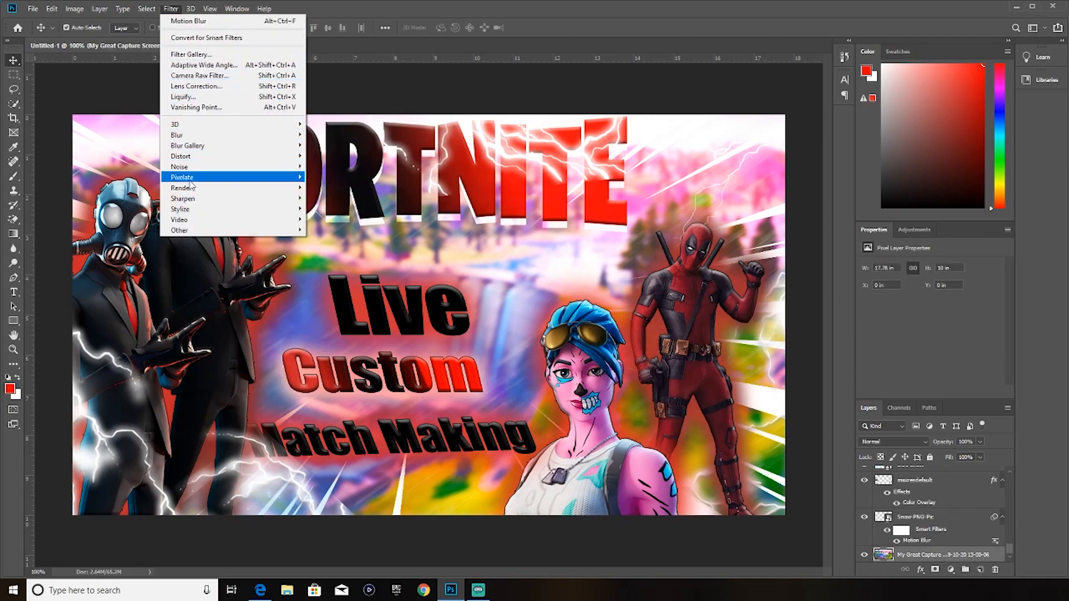
mouse_move(290, 188)
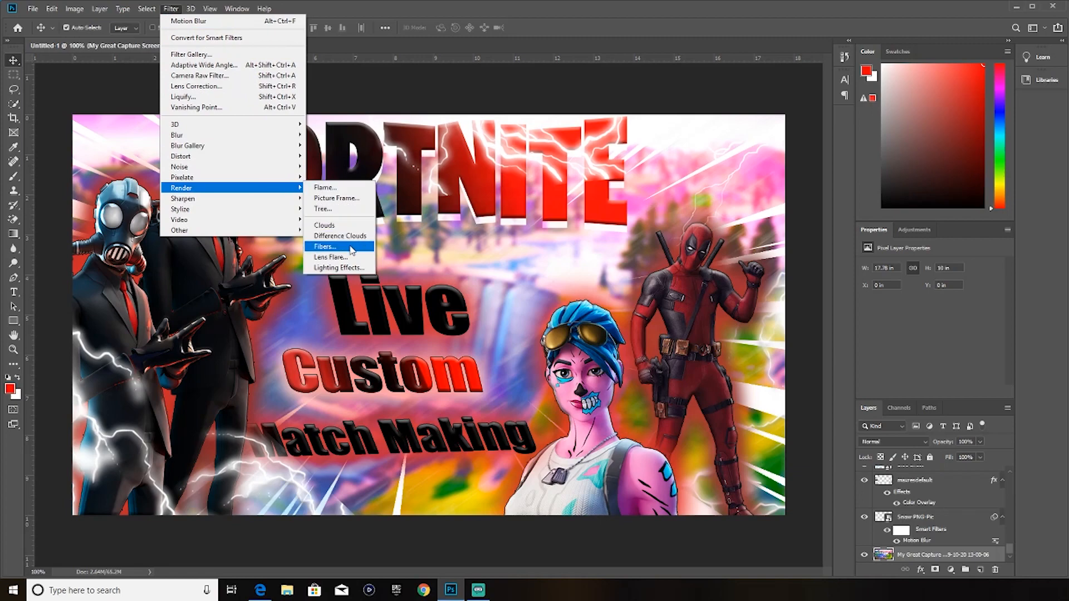
click(330, 256)
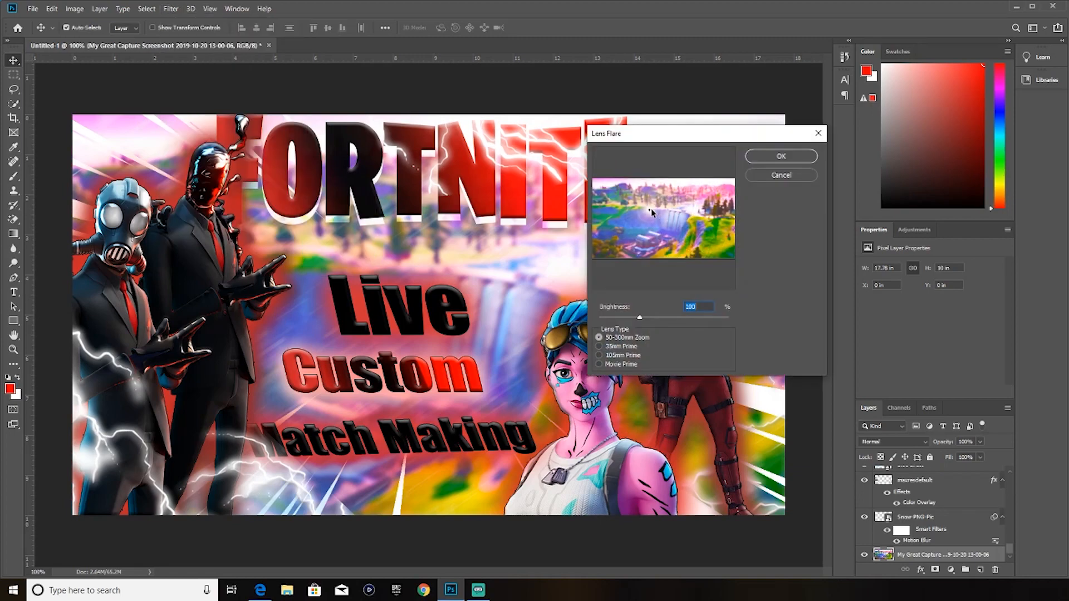
drag(720, 139, 655, 139)
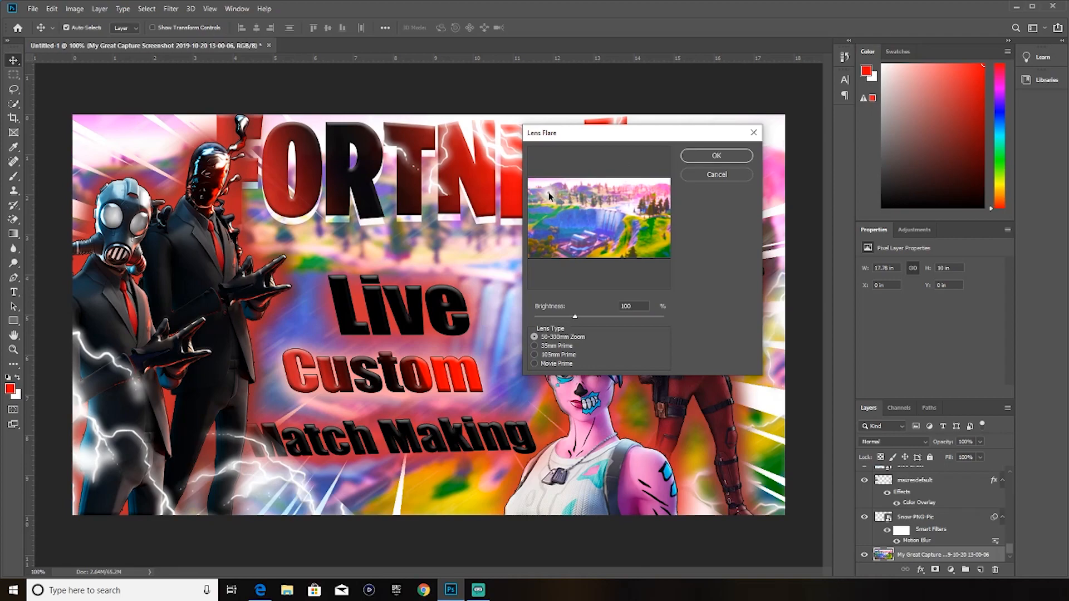
drag(576, 319, 592, 318)
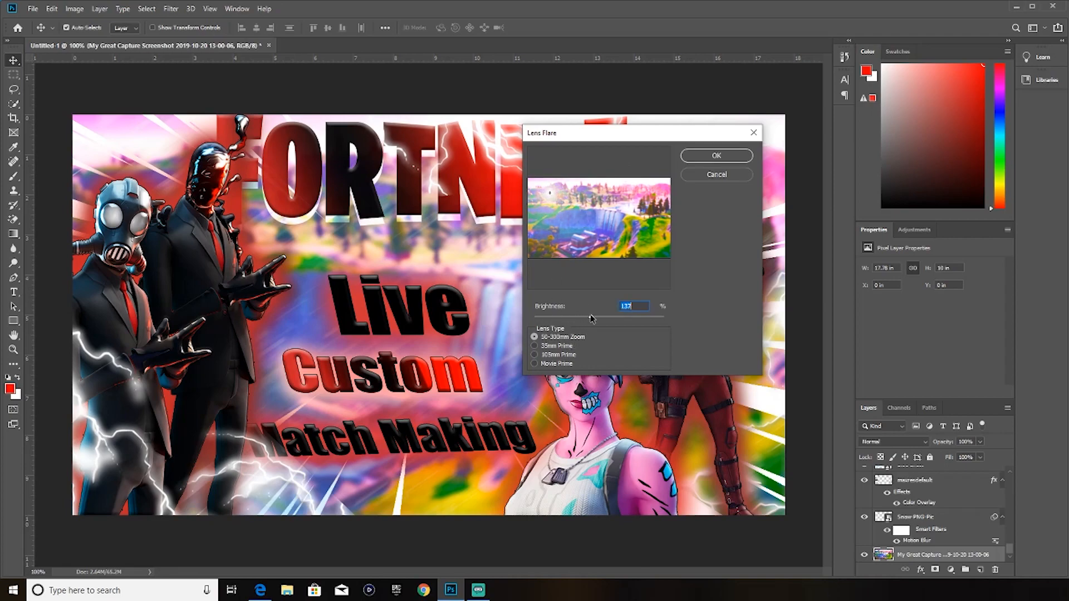
click(718, 156)
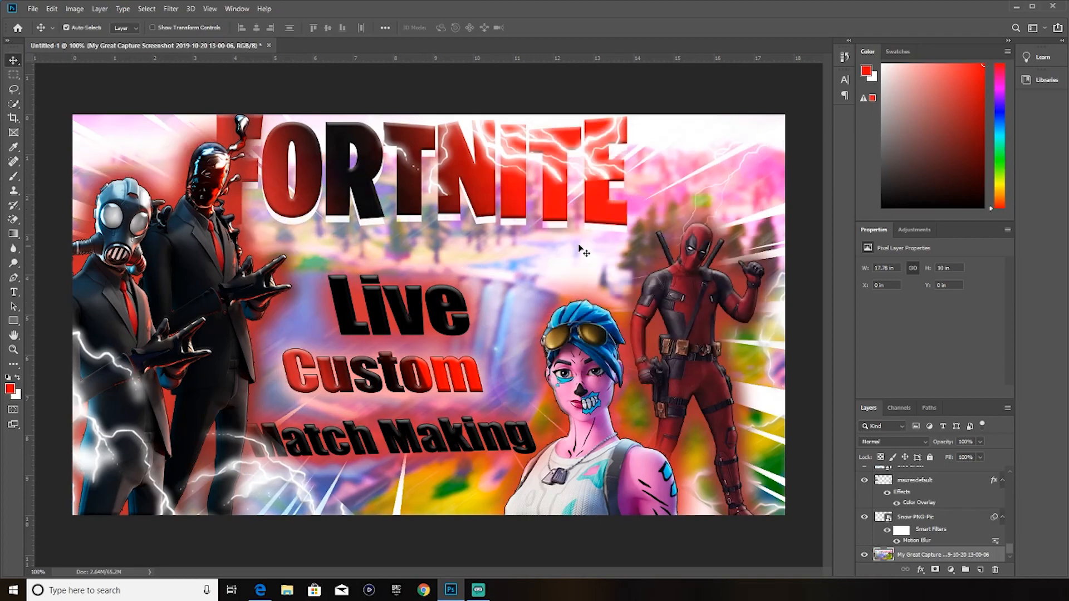
Try a second Lens Flare at 137% brightness in the background's upper-right sky, and undo it.
click(171, 9)
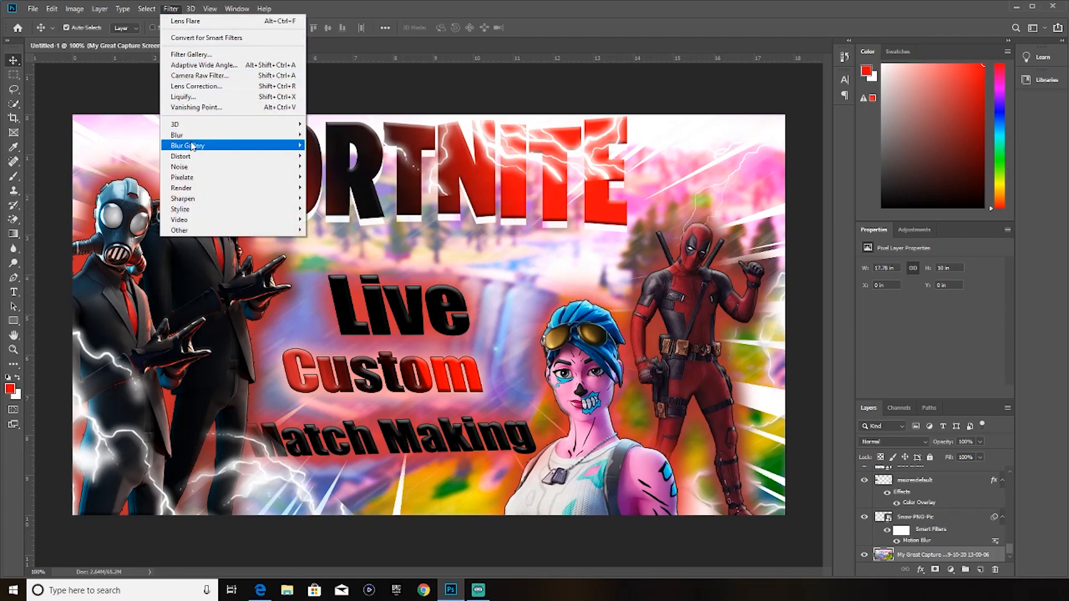
mouse_move(282, 189)
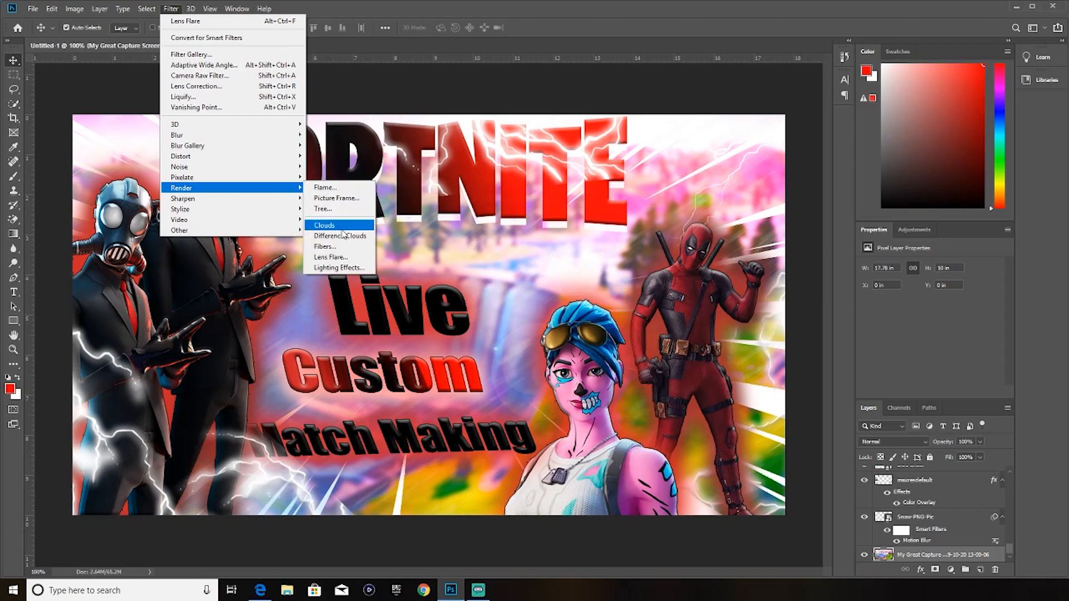
click(349, 256)
drag(548, 198, 652, 199)
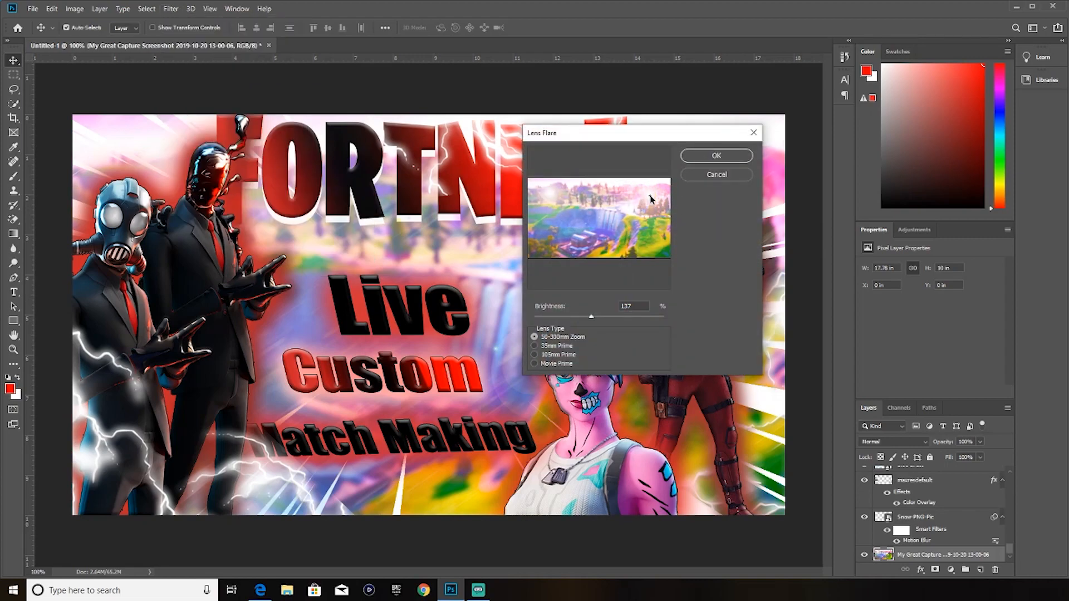
drag(667, 136, 465, 137)
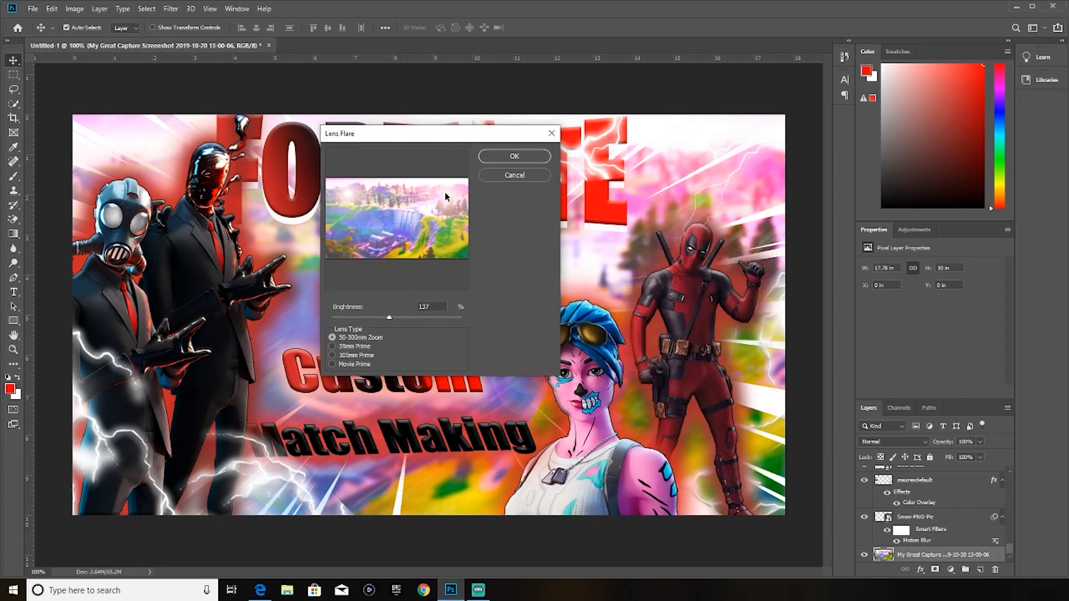
click(513, 157)
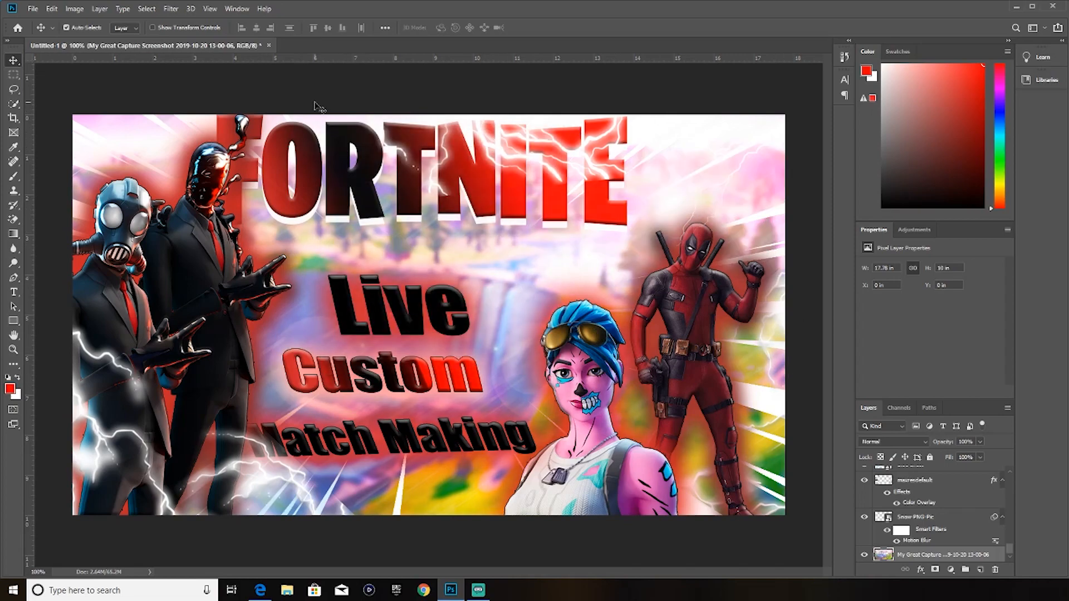
key(ctrl+z)
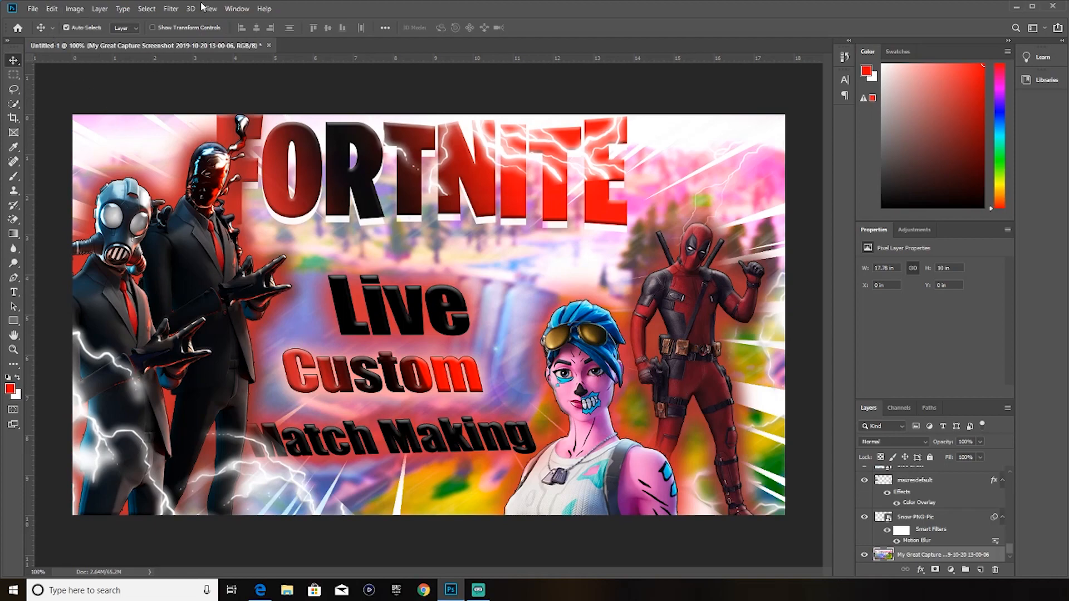
Reapply the Lens Flare filter to the background screenshot layer.
click(173, 9)
click(186, 18)
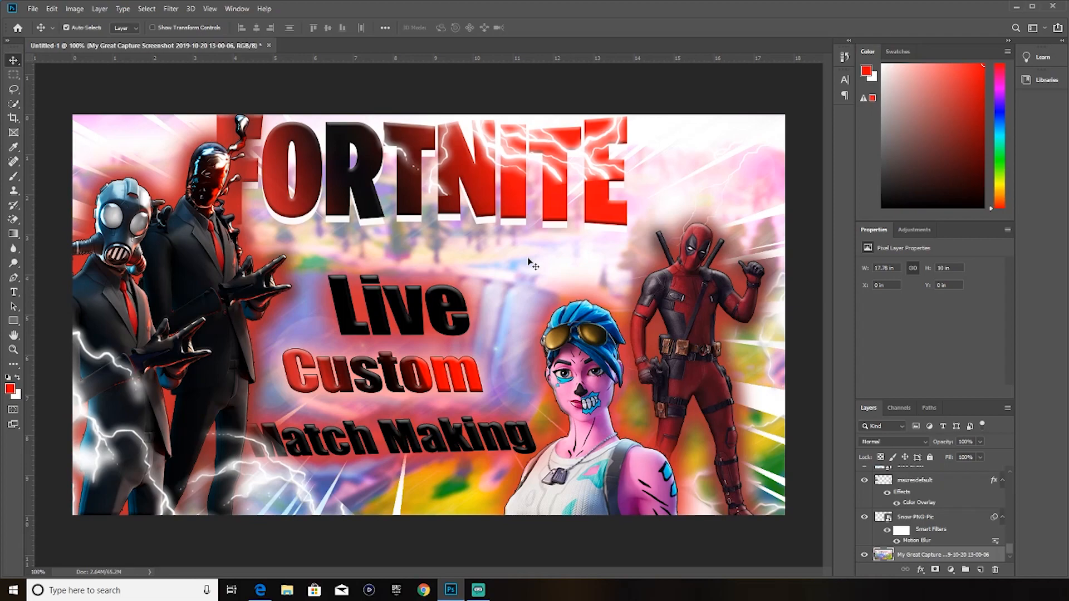
Apply the Sharpen More filter to the blue-haired, pink-skinned character's layer.
click(579, 357)
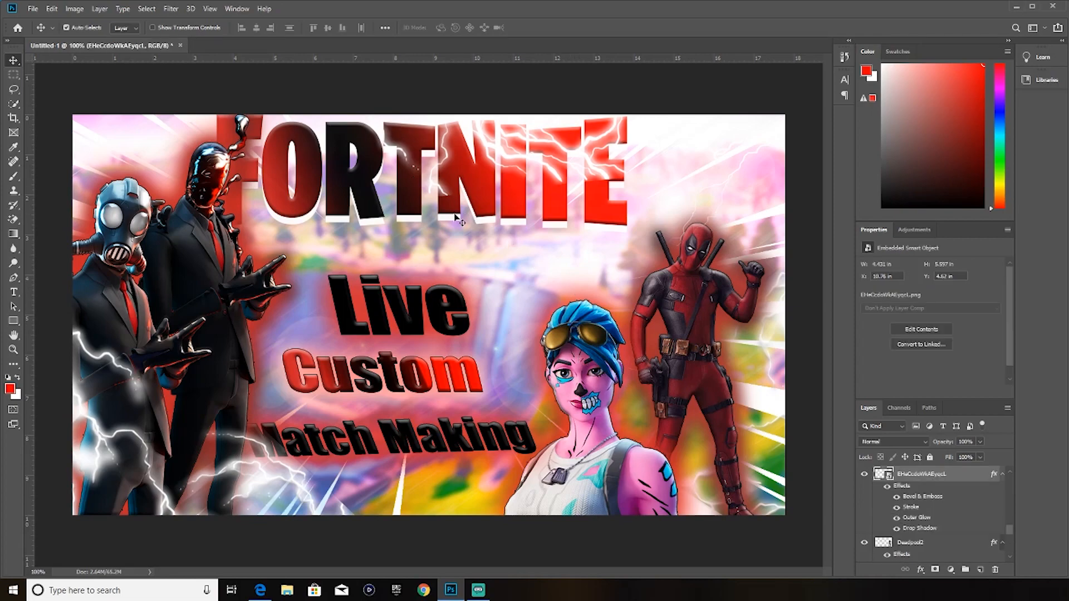
click(171, 8)
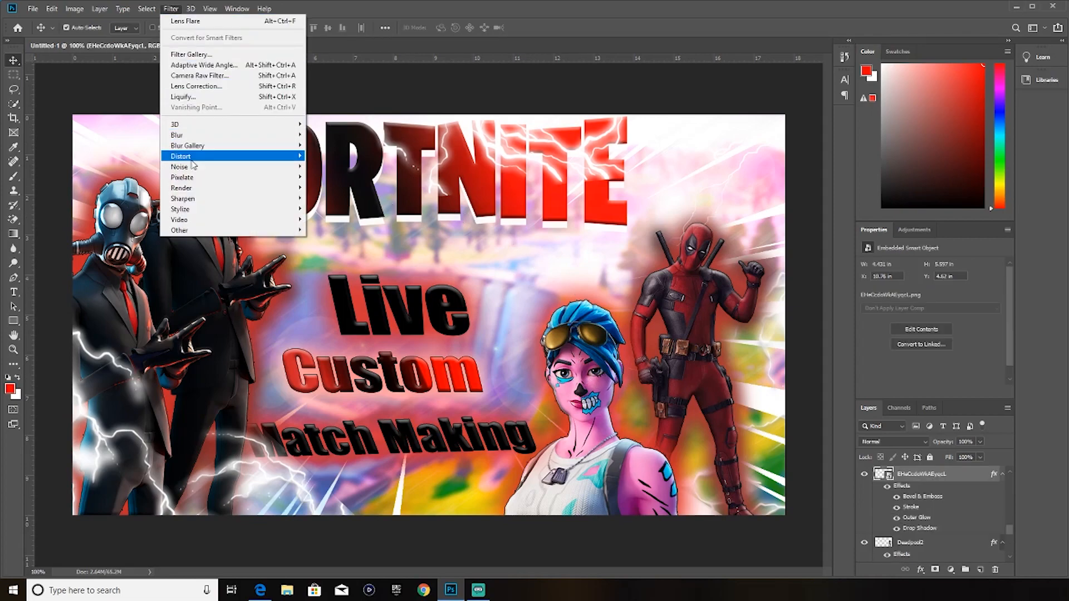
mouse_move(202, 204)
click(370, 231)
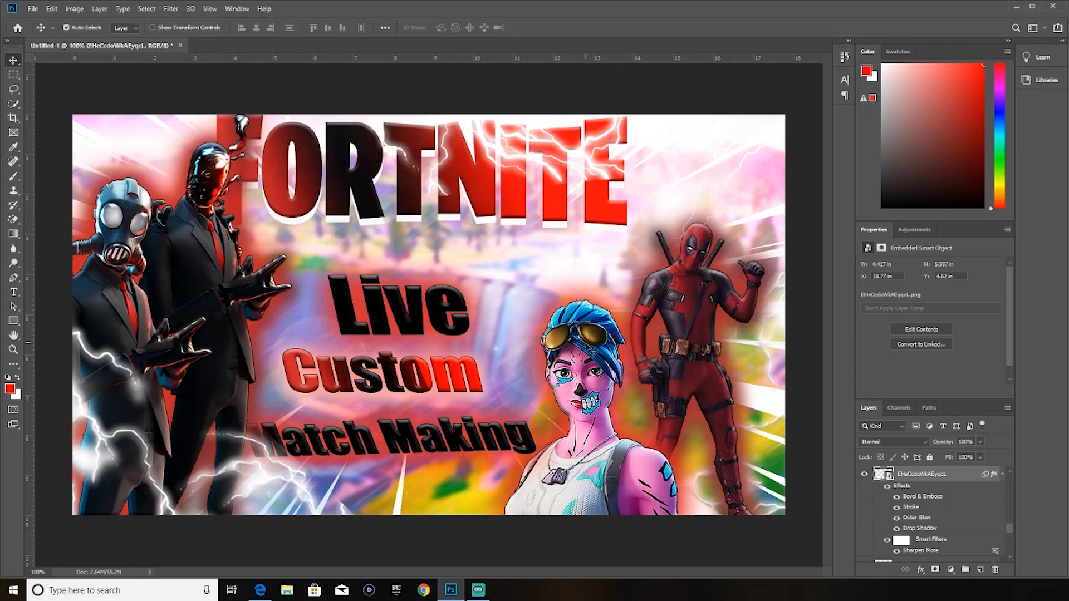
Repeat the Sharpen More filter on the chaos agent layer and the Deadpool2 layer.
click(205, 231)
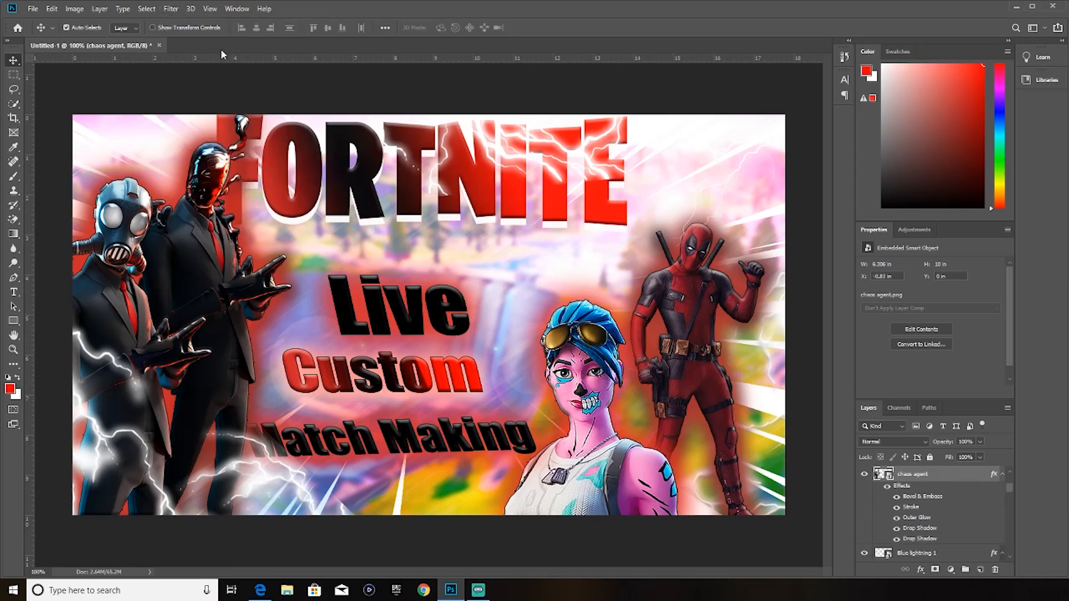
click(184, 9)
click(206, 18)
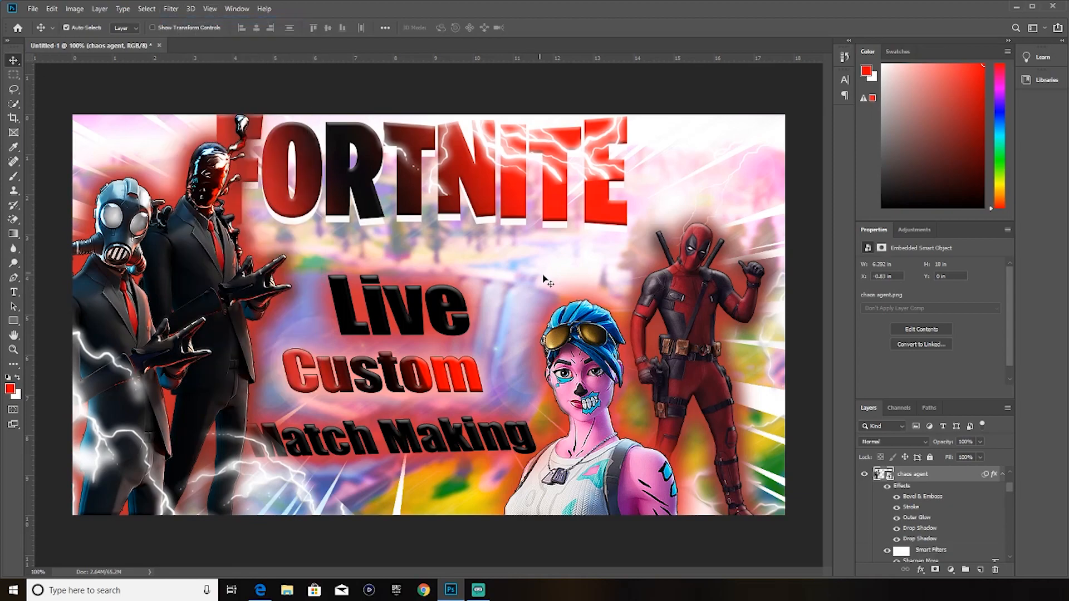
click(673, 278)
click(179, 9)
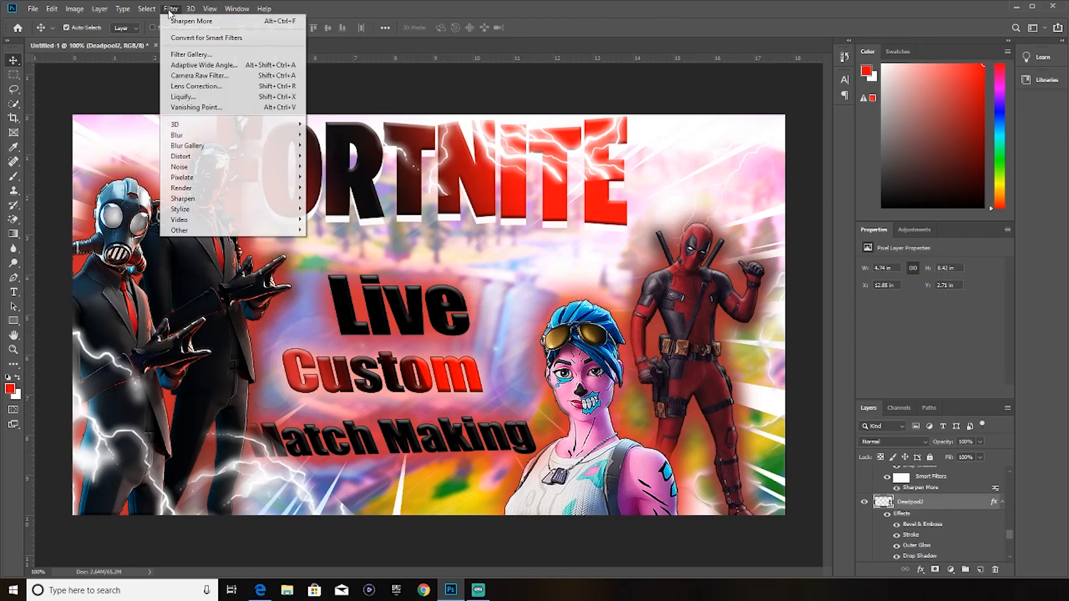
click(206, 17)
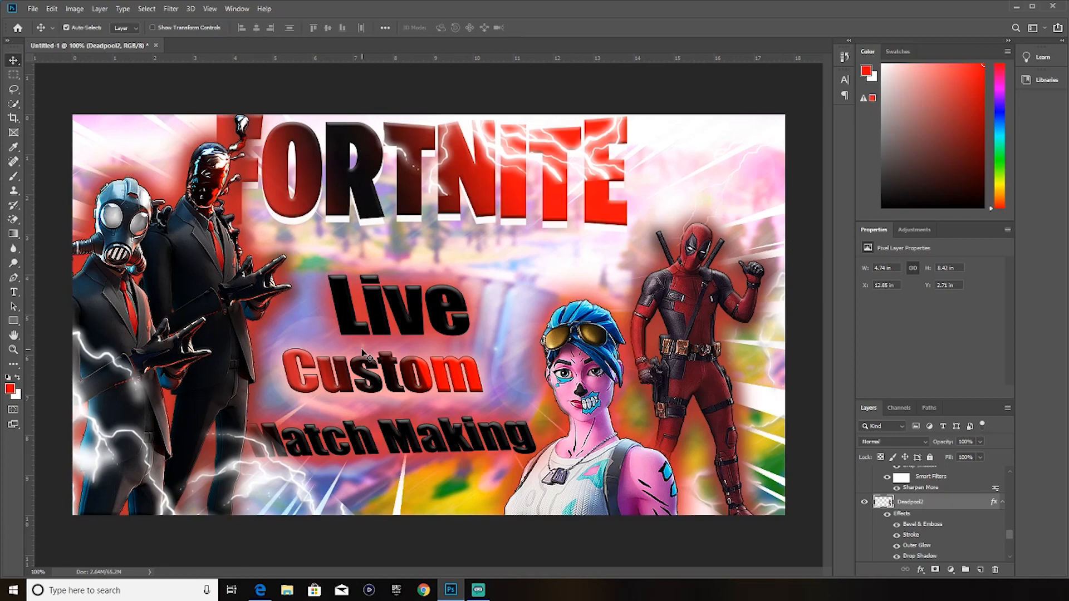
Add the text "Yo Ya Entertainment" in black 41.39 pt Impact below the Match Making line.
click(13, 293)
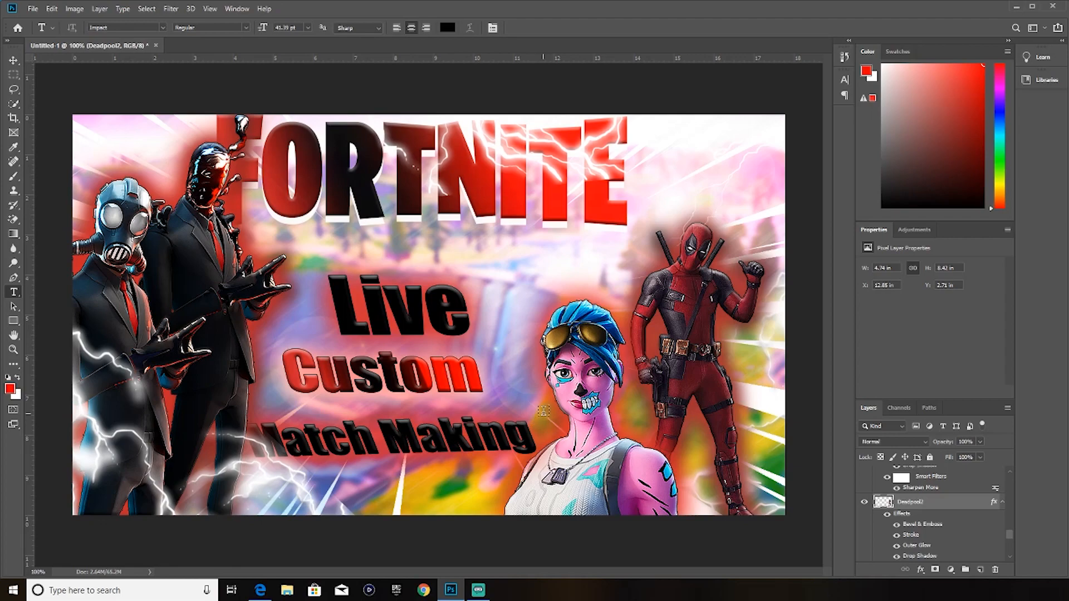
click(373, 508)
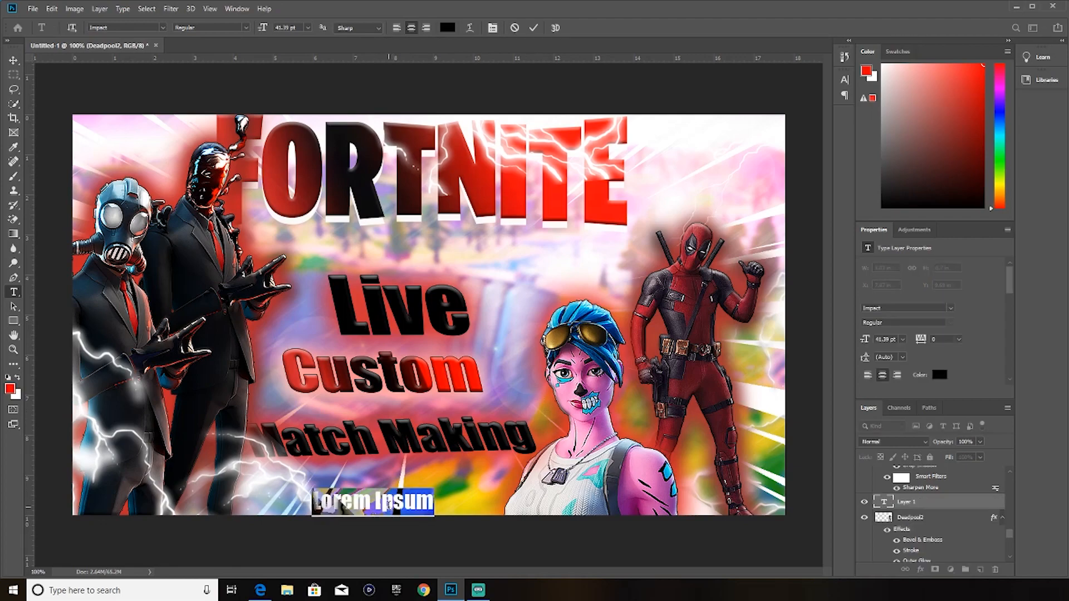
text(Y)
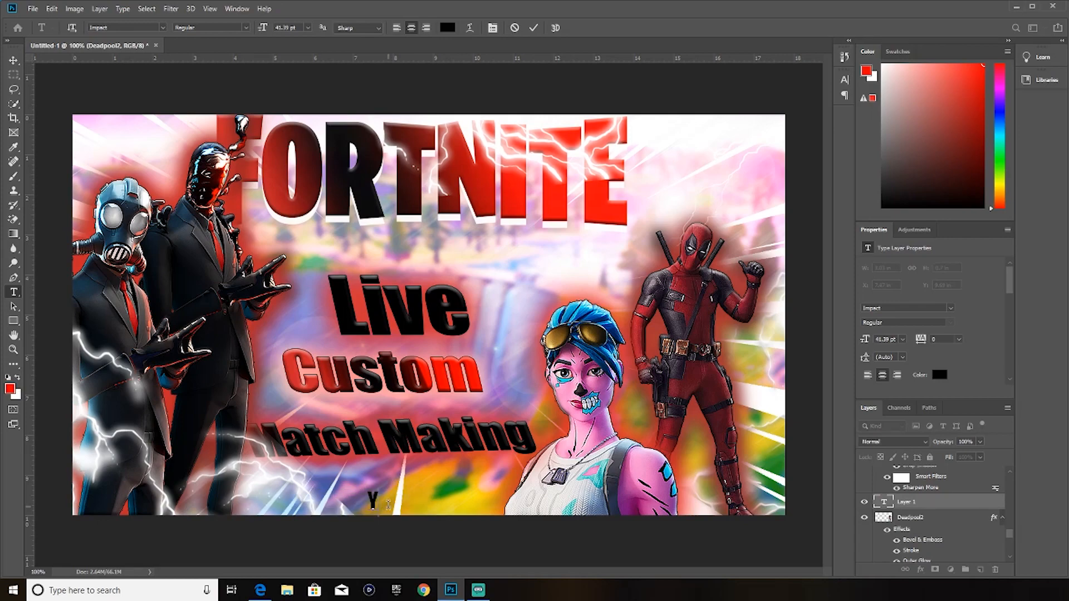
text(o Ya)
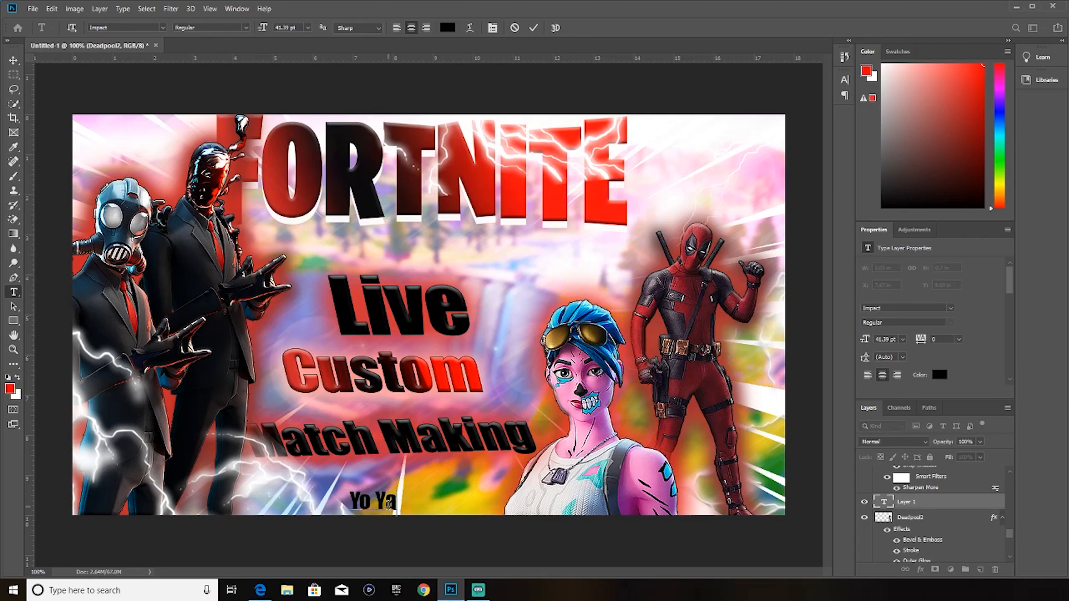
text( Enterta)
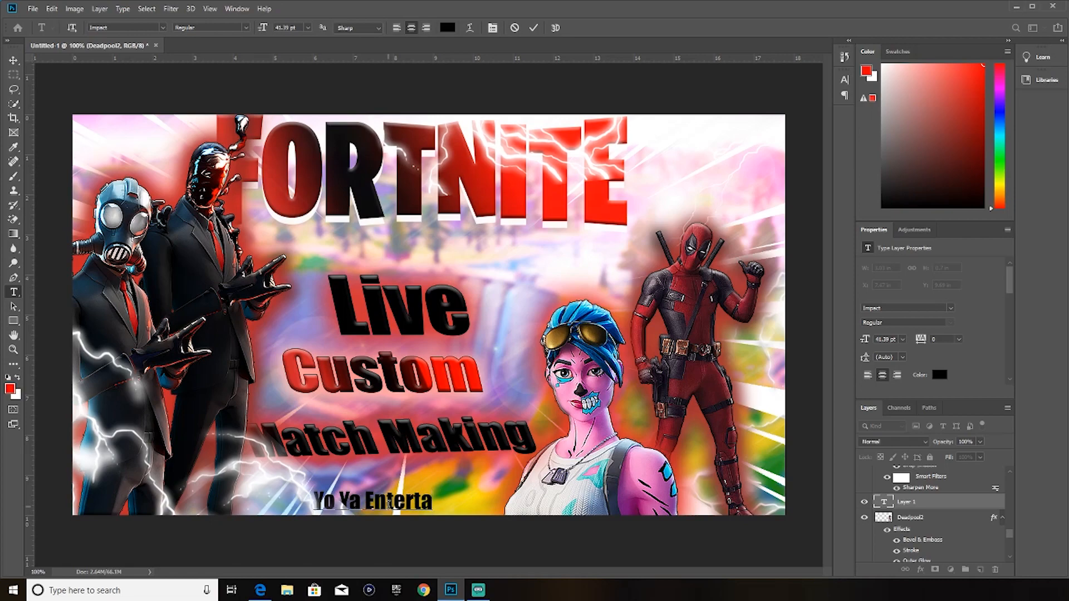
text(inment)
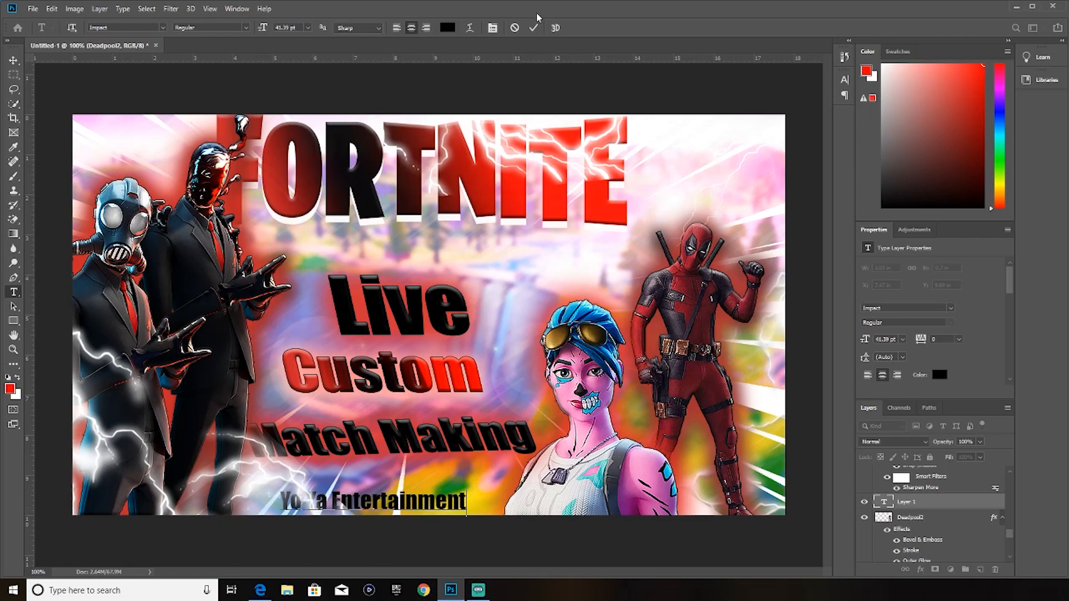
click(534, 28)
Bring the Yo Ya Entertainment text layer above all other layers and place the text in the canvas's lower-right corner beneath Deadpool.
key(v)
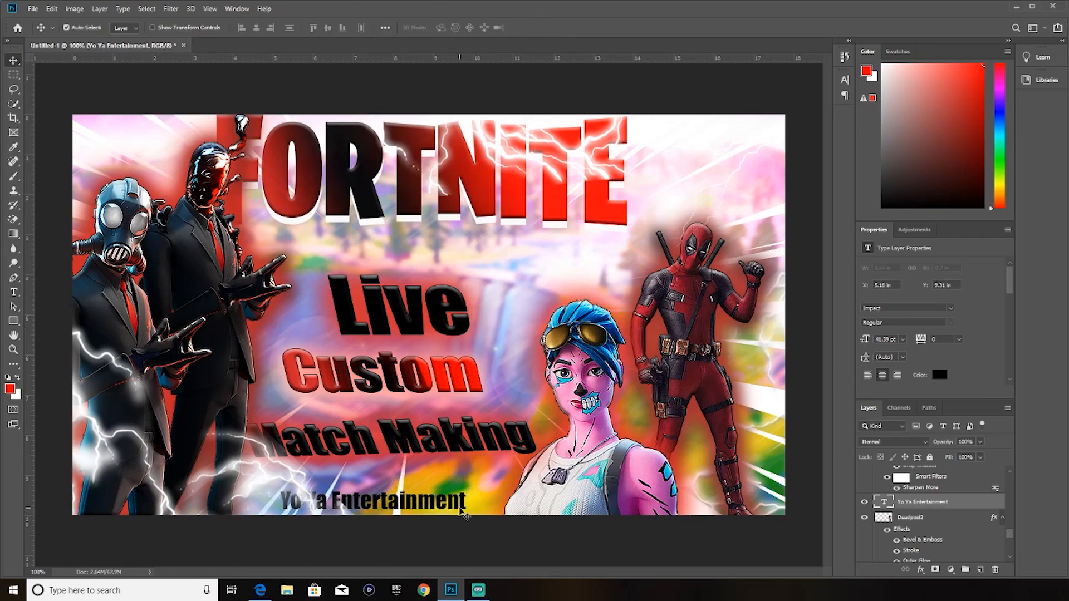
drag(461, 513, 493, 501)
drag(955, 504, 961, 417)
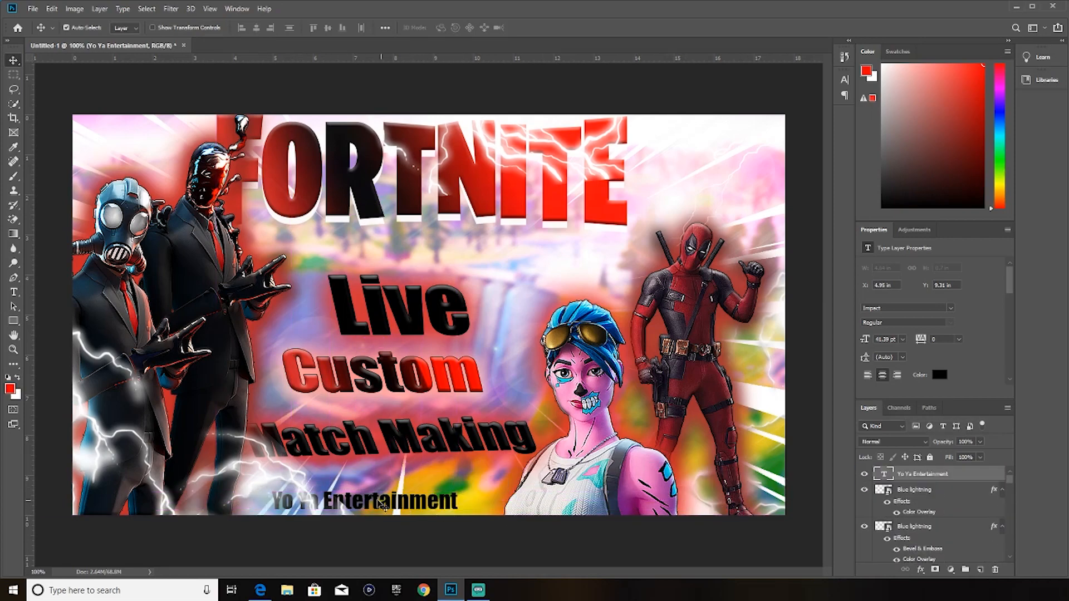
drag(382, 504, 682, 512)
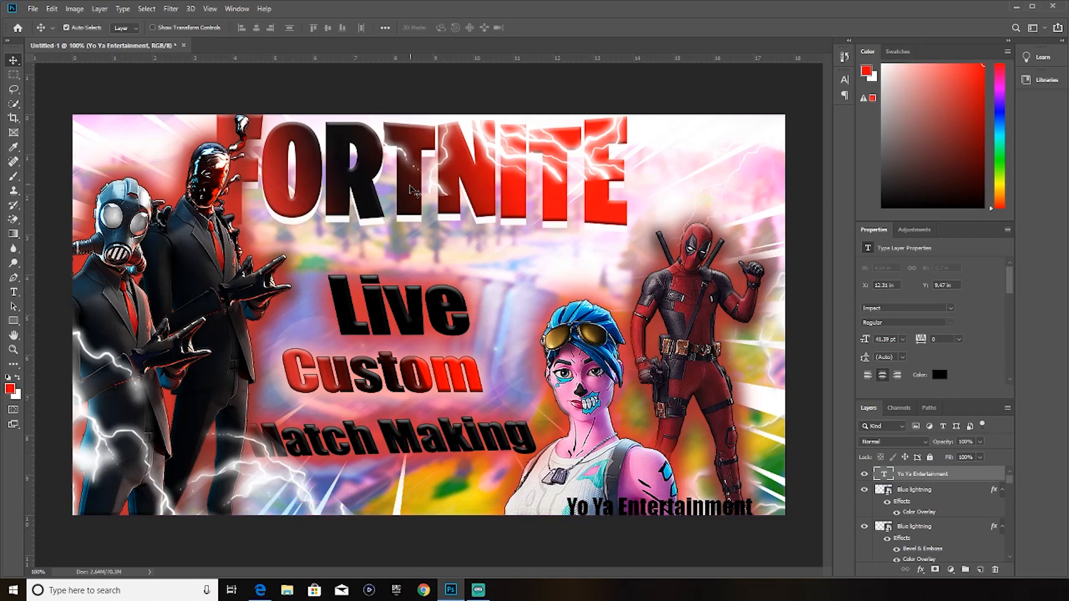
Copy the layer style of the Fortnite wordmark onto the Yo Ya Entertainment text layer.
click(412, 201)
right_click(970, 517)
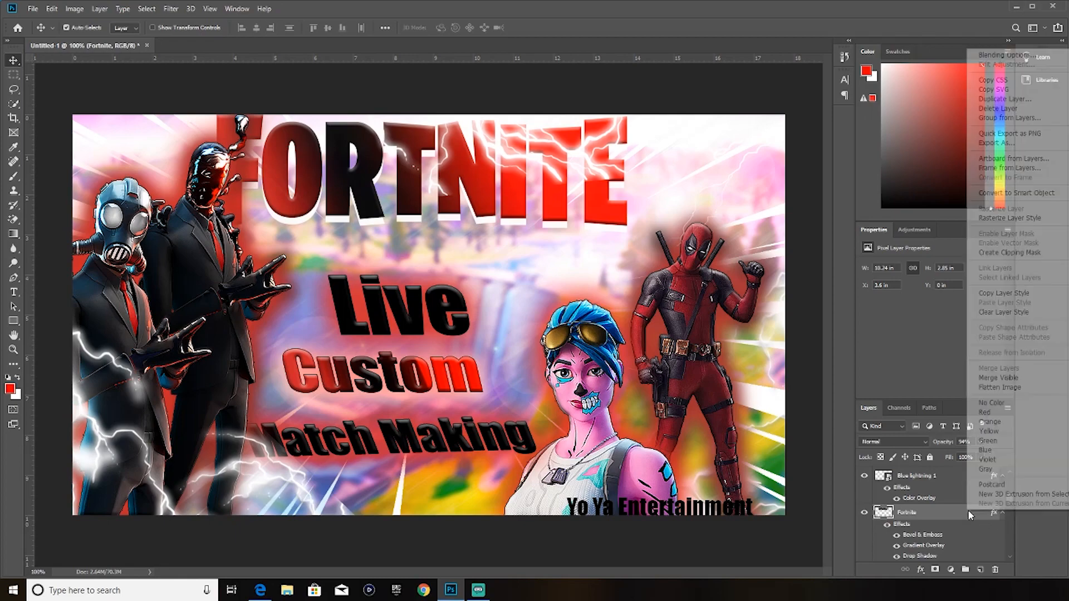
click(1006, 293)
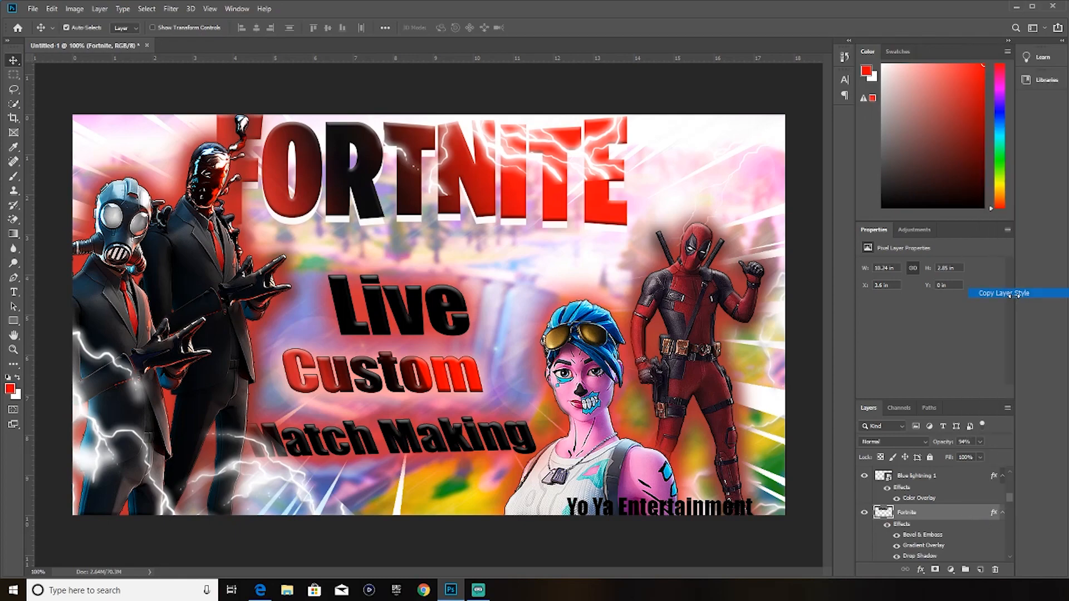
click(693, 515)
right_click(974, 473)
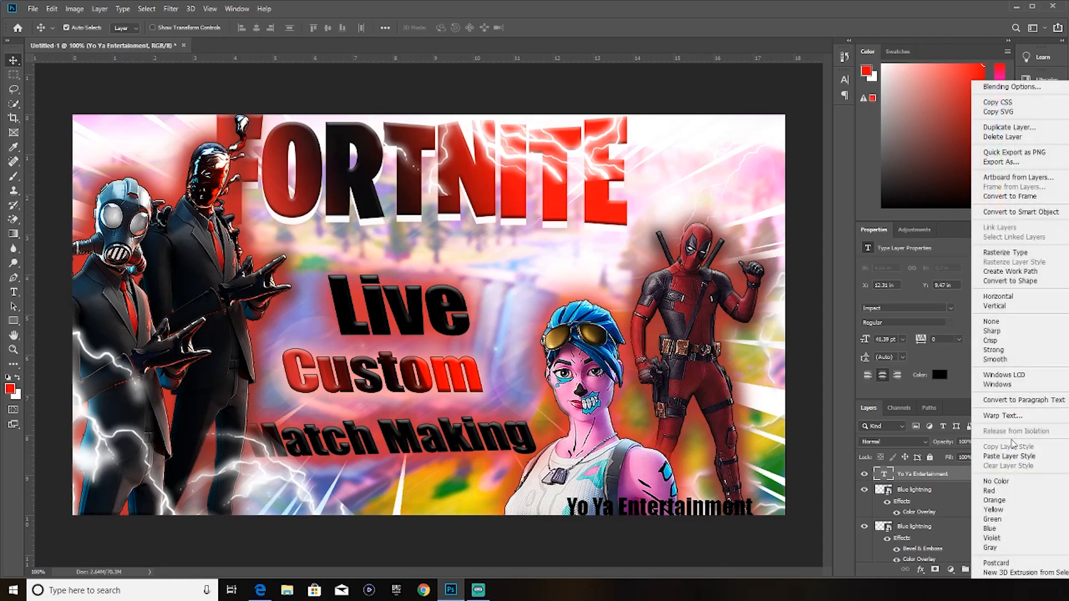
click(1009, 456)
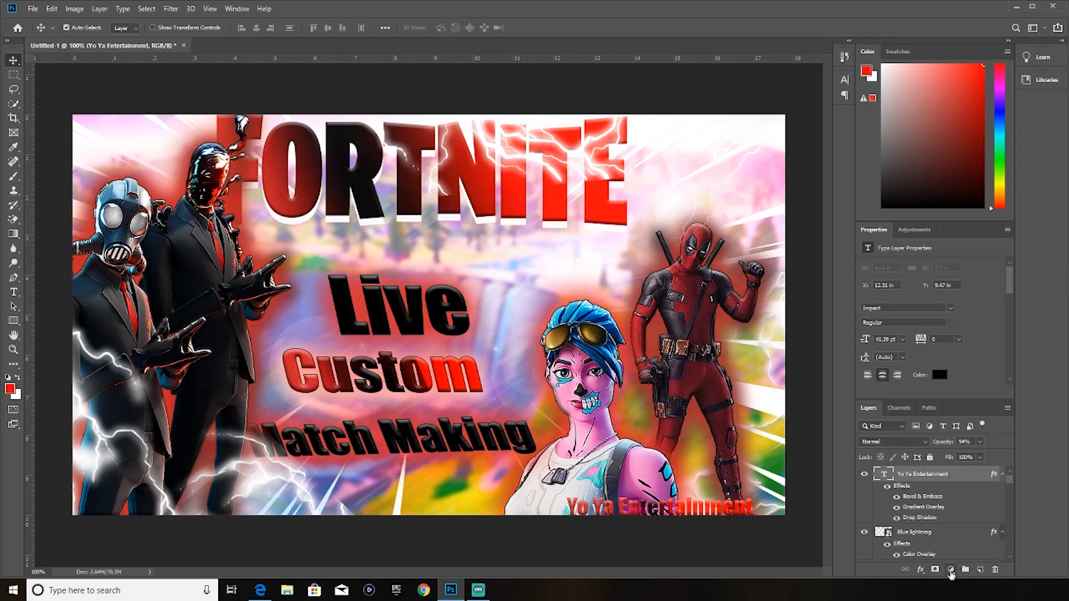
Add a Brightness/Contrast adjustment layer above all layers with brightness 1 and contrast 35.
click(950, 574)
click(969, 415)
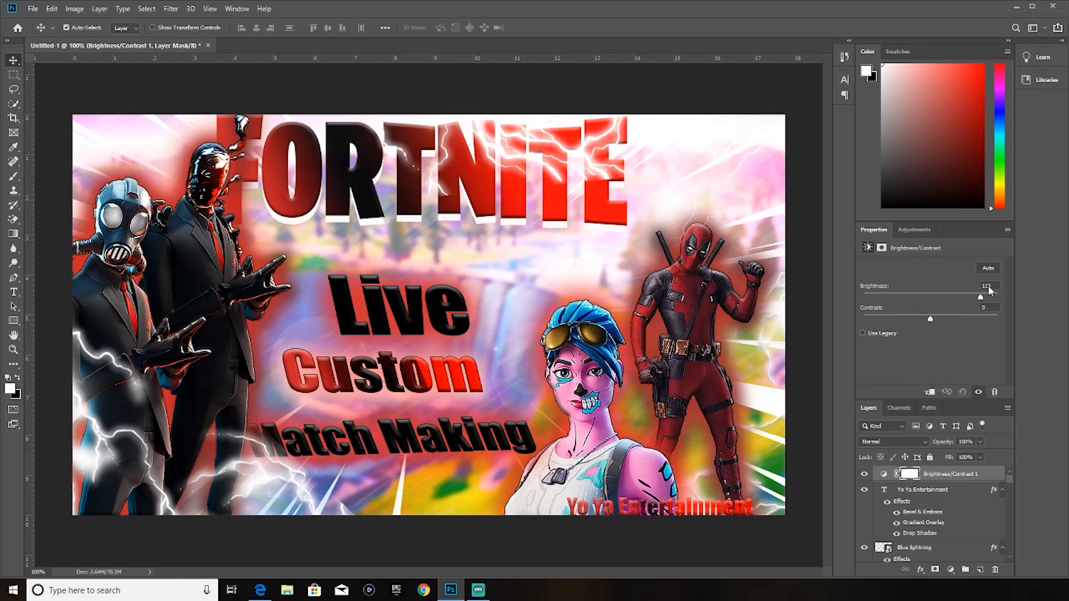
drag(990, 290, 940, 297)
mouse_move(936, 298)
mouse_down()
mouse_move(954, 322)
mouse_move(933, 303)
mouse_up()
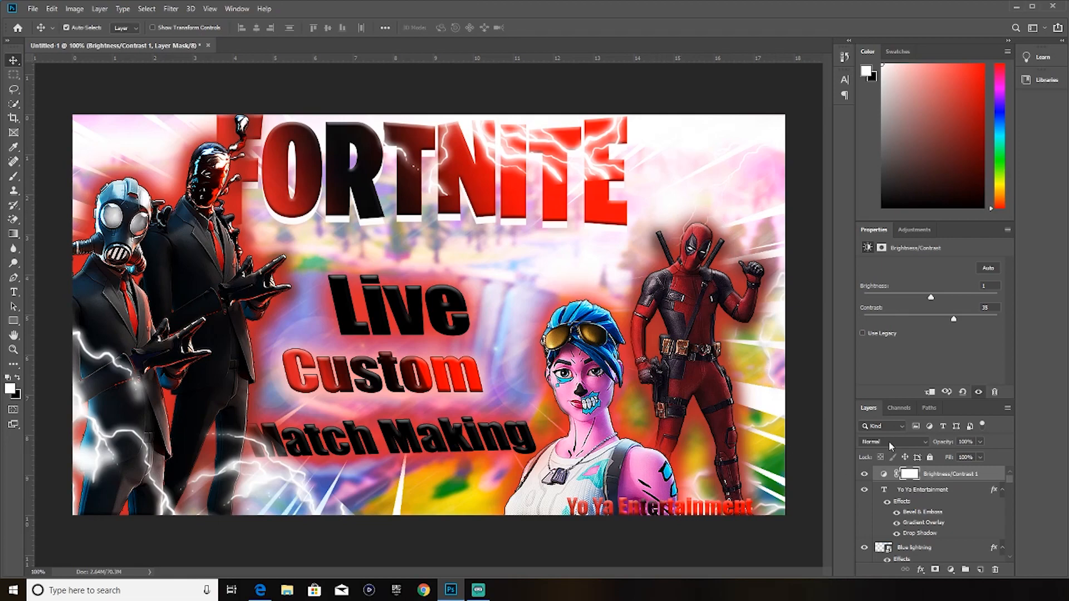
Add an Exposure adjustment layer with exposure +0.28, offset +0.0083 and gamma correction 1.00.
click(956, 578)
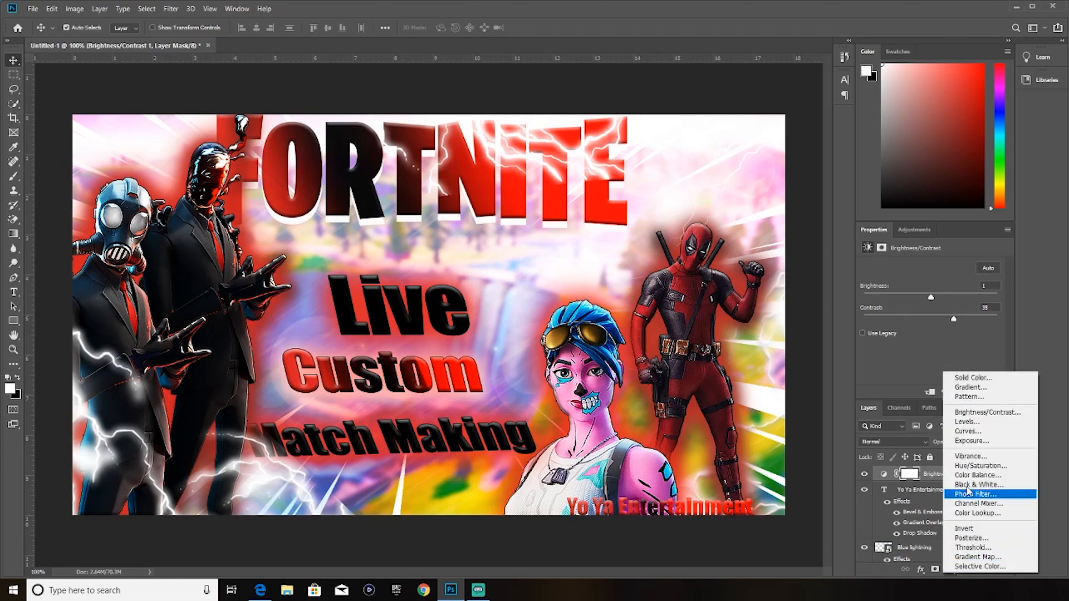
click(947, 438)
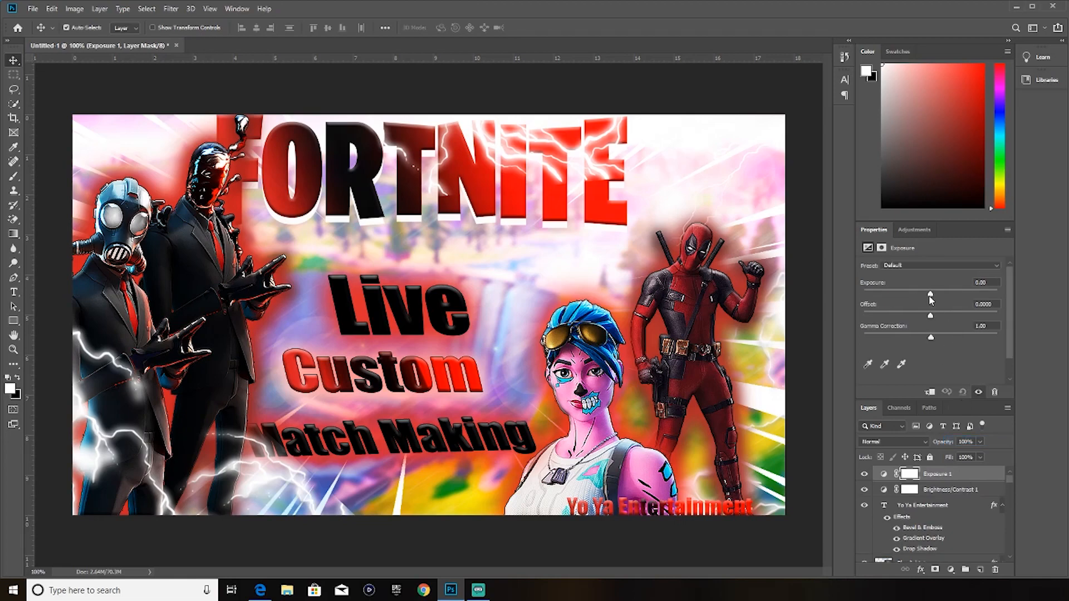
drag(931, 294, 934, 322)
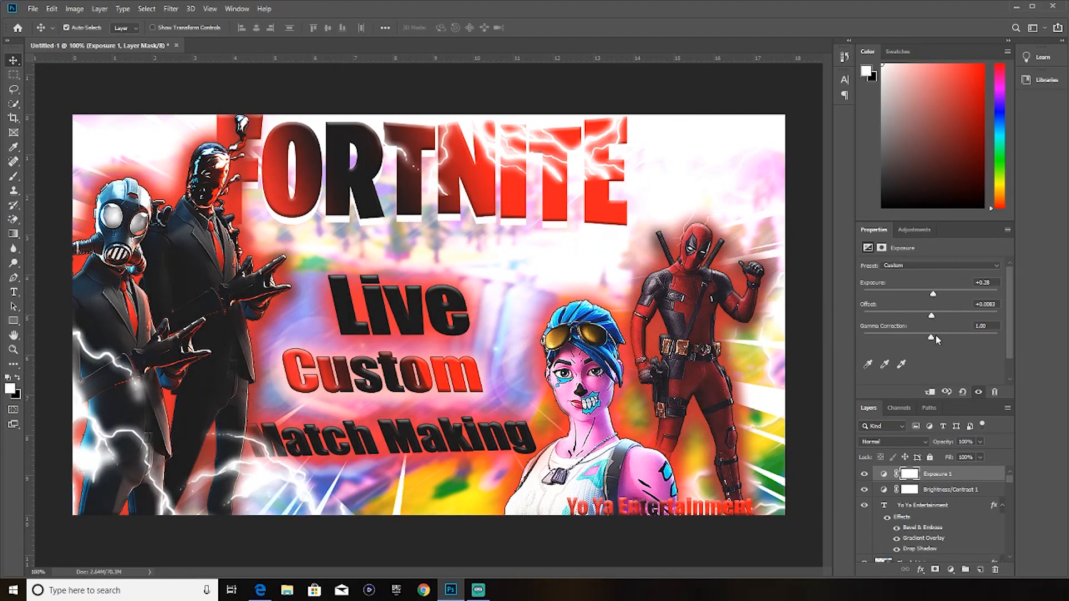
mouse_move(929, 339)
mouse_down()
mouse_move(944, 338)
mouse_move(922, 340)
mouse_move(933, 341)
mouse_up()
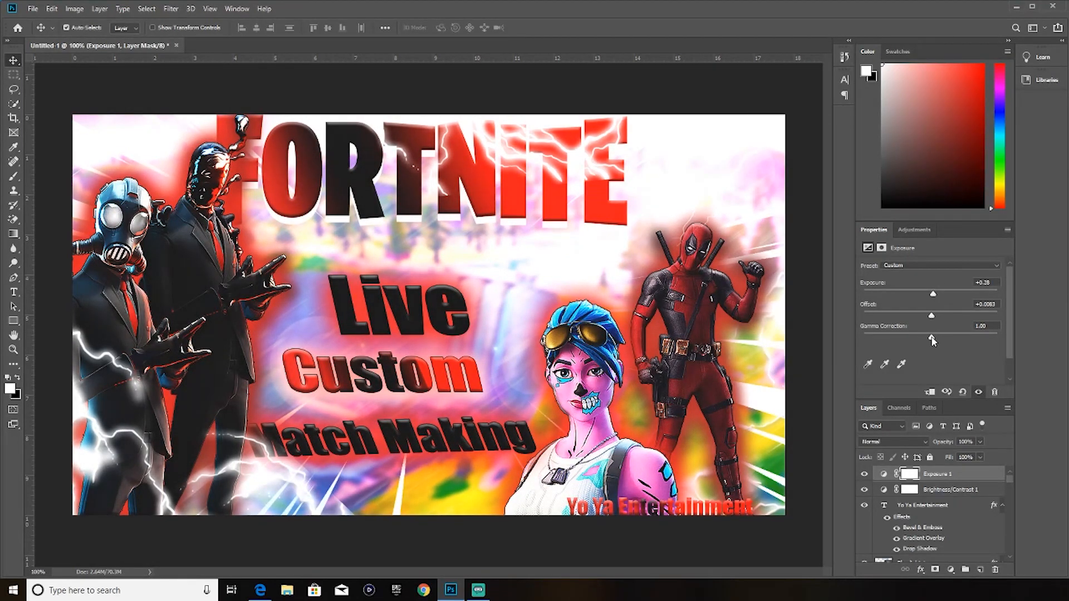
Add a Vibrance adjustment layer with saturation raised to +8.
click(951, 569)
click(984, 454)
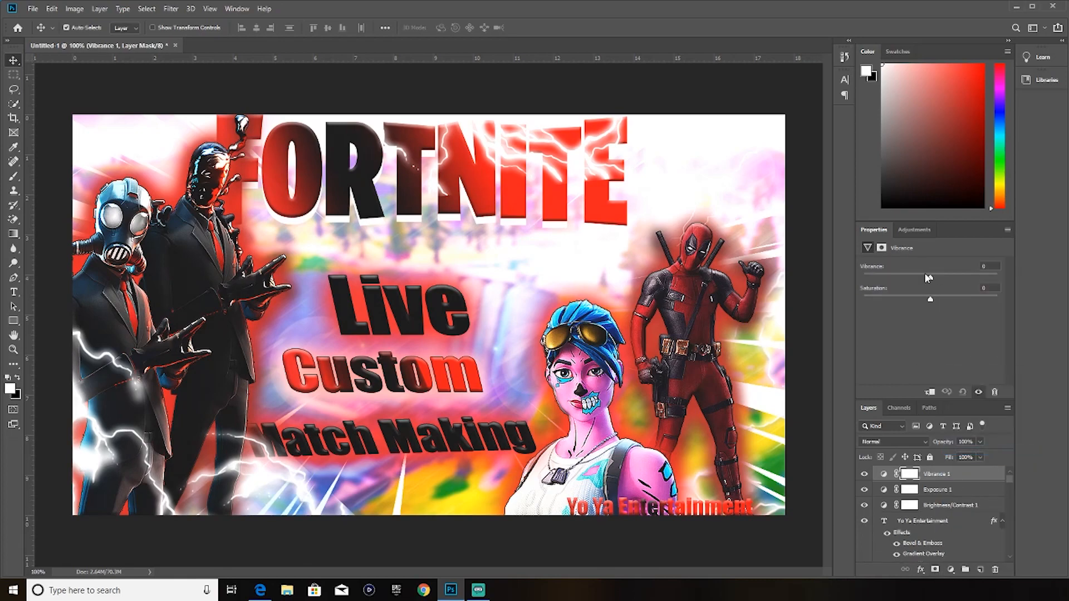
mouse_move(933, 304)
mouse_down()
mouse_move(968, 304)
mouse_move(936, 306)
mouse_up()
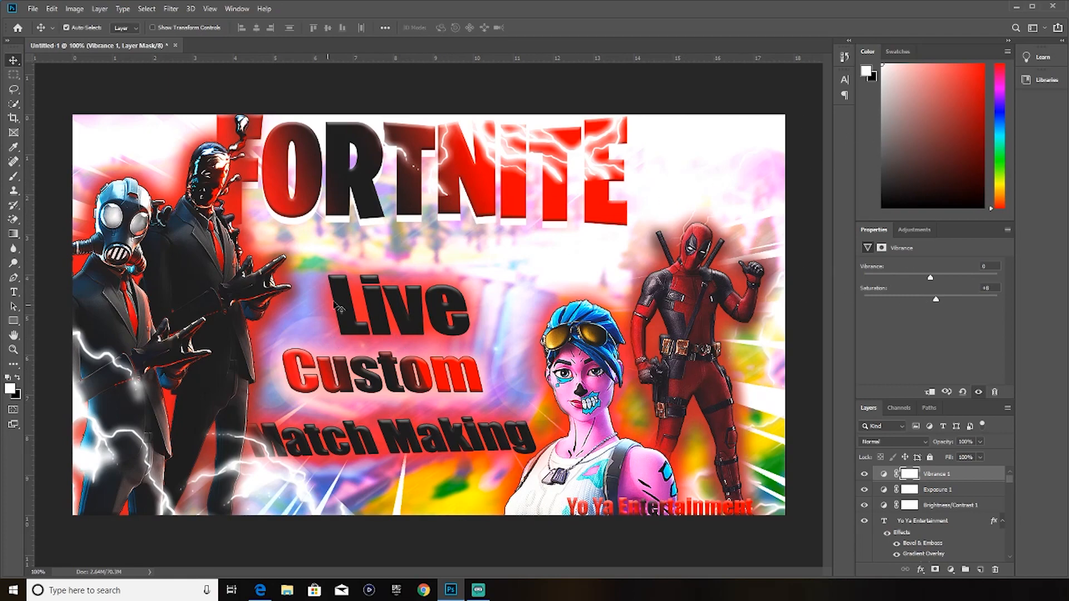
Add a Color Balance adjustment layer and set its shadows to +14 towards red.
click(950, 569)
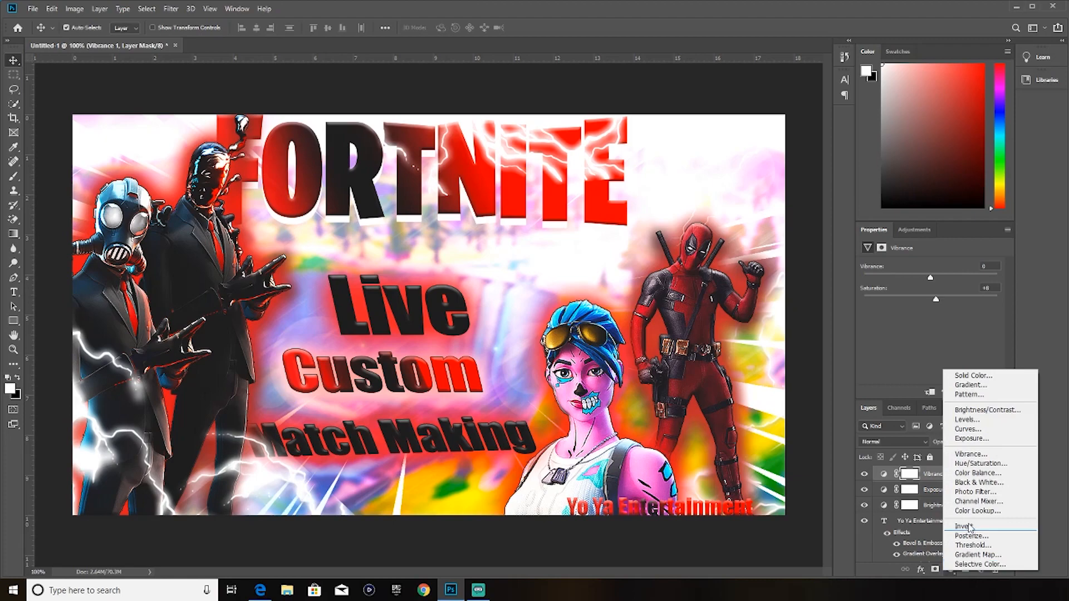
click(990, 473)
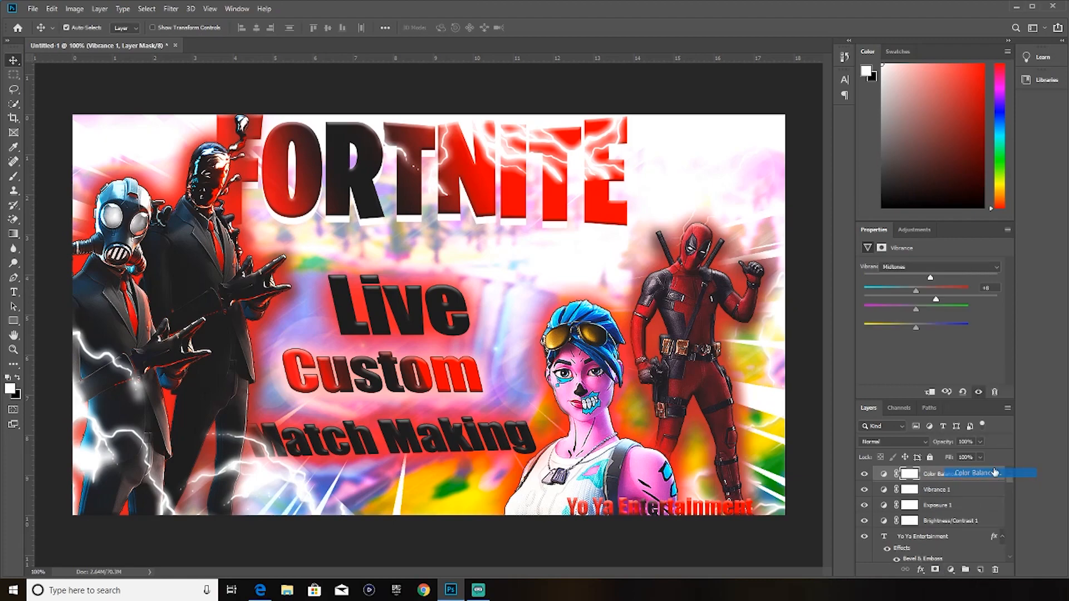
click(941, 268)
click(944, 278)
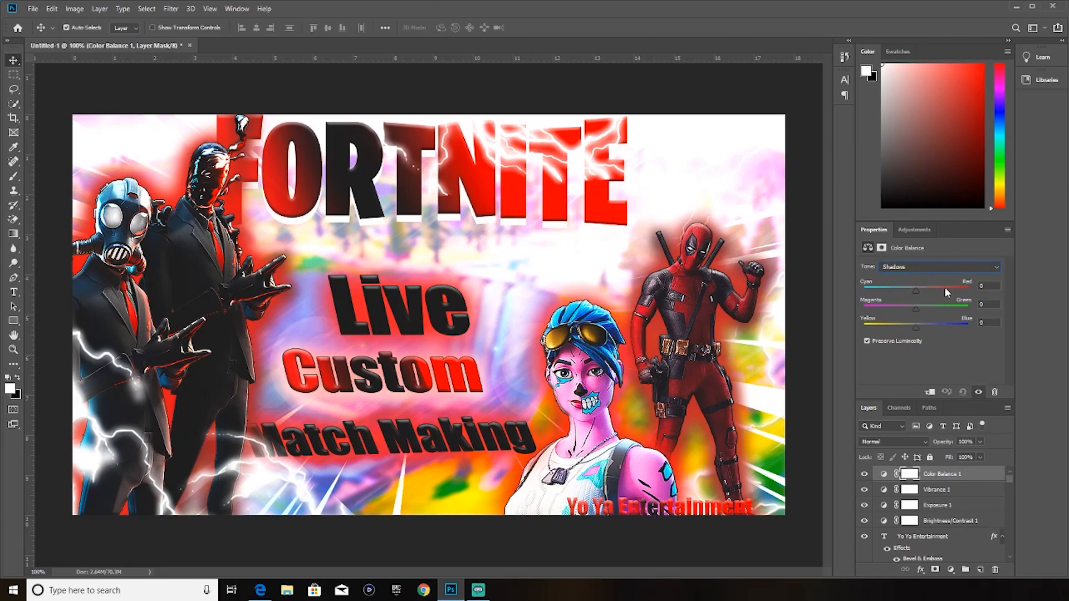
mouse_move(916, 289)
mouse_down()
mouse_move(981, 285)
mouse_move(922, 295)
mouse_up()
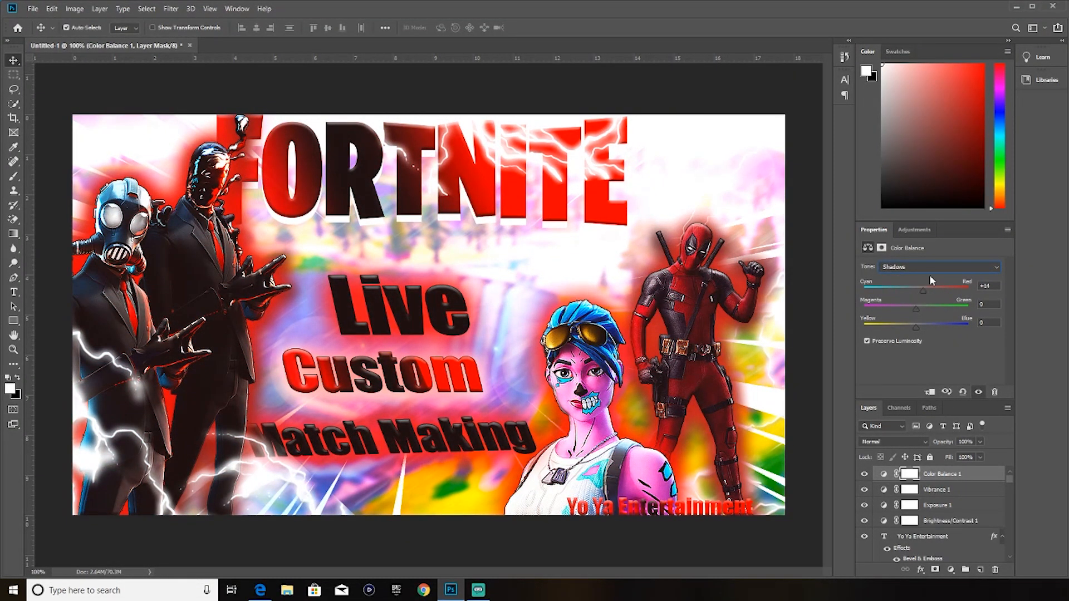
Shift the Color Balance highlights slightly towards blue and set the midtones to +1 cyan-red and -32 magenta-green.
click(929, 267)
click(914, 294)
drag(917, 330, 924, 331)
click(936, 268)
click(891, 282)
mouse_move(916, 290)
mouse_down()
mouse_move(972, 281)
mouse_move(910, 291)
mouse_up()
Add a Curves adjustment layer and bend the RGB curve slightly upward with one point in the highlights and one in the shadows.
click(950, 569)
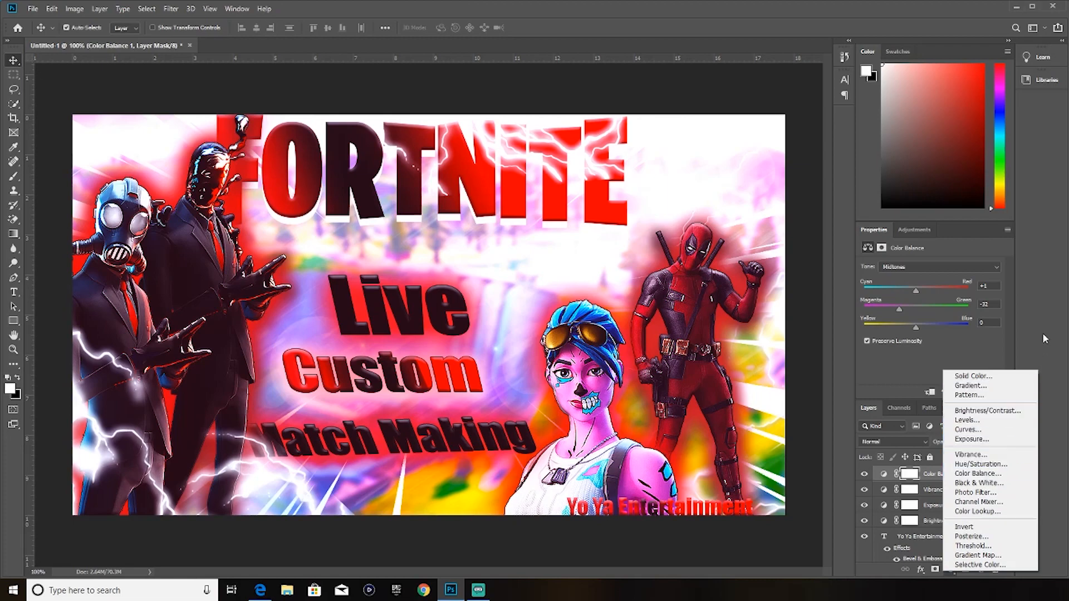
click(987, 434)
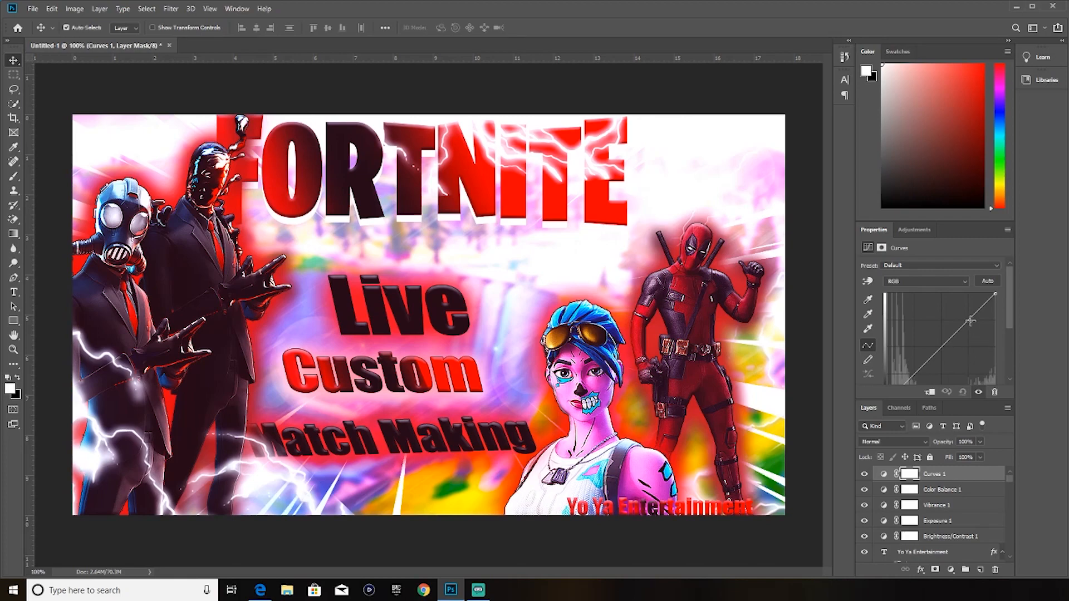
drag(969, 319, 963, 319)
drag(915, 370, 912, 374)
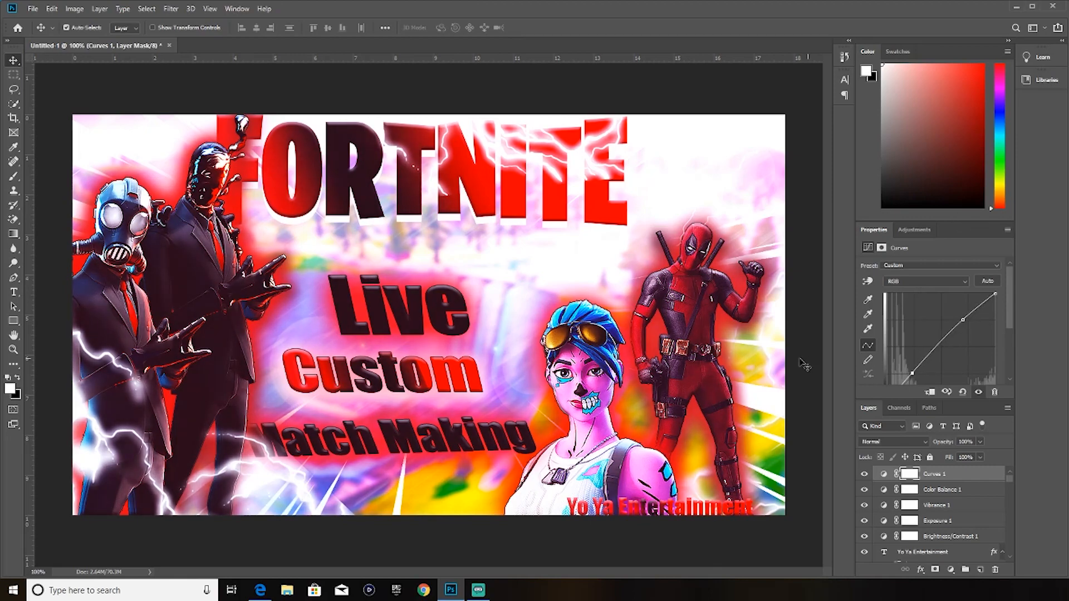
Nudge the Custom title text slightly to the right.
click(393, 361)
drag(393, 361, 401, 362)
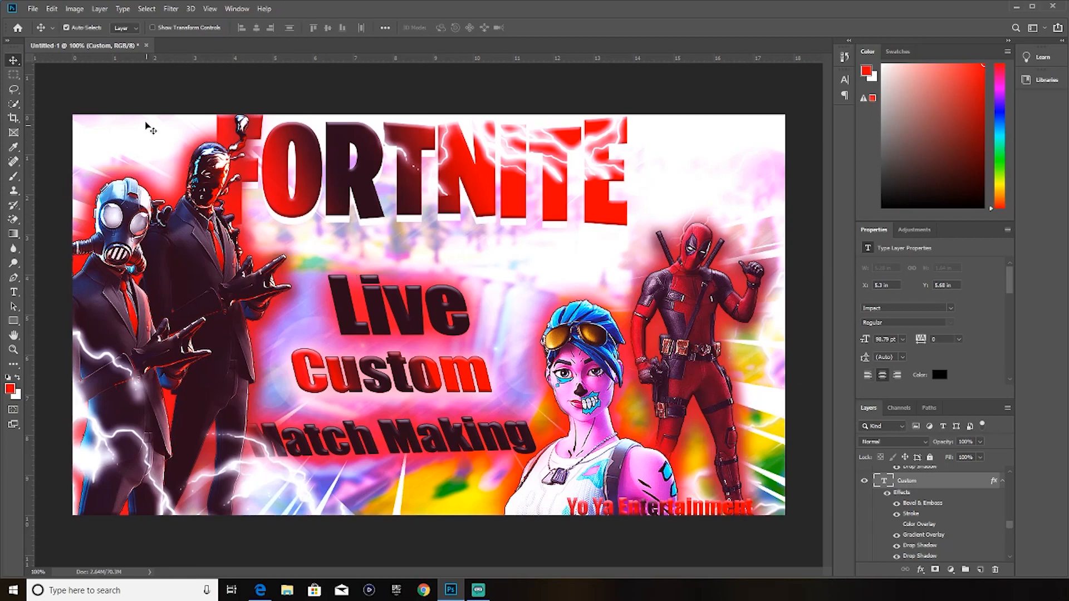
Quick-export the thumbnail as a PNG named Customs into the Thumbnails folder in Documents.
click(33, 8)
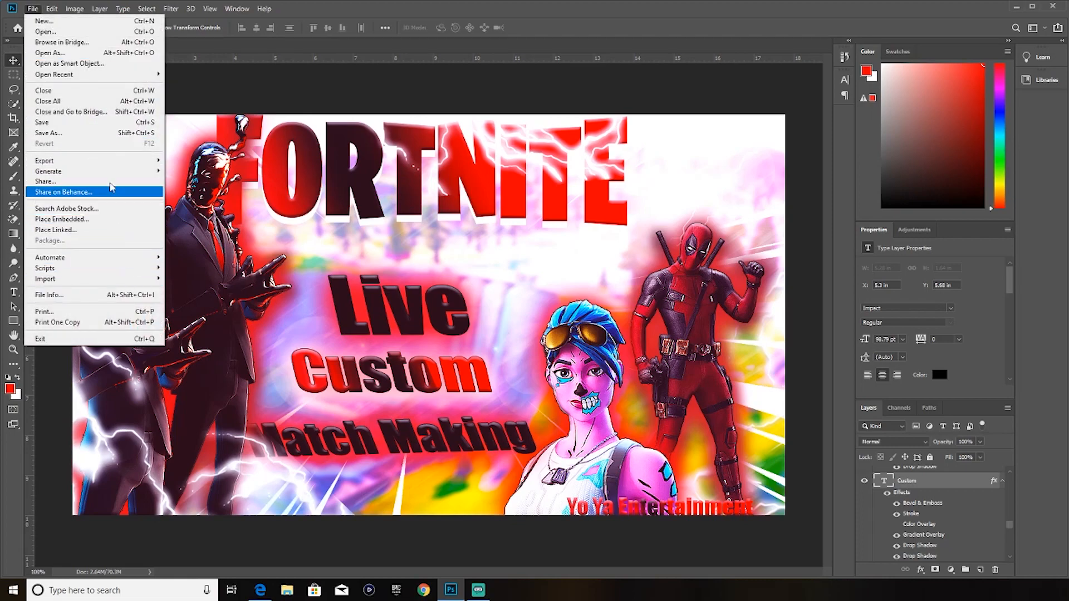
mouse_move(128, 163)
click(225, 162)
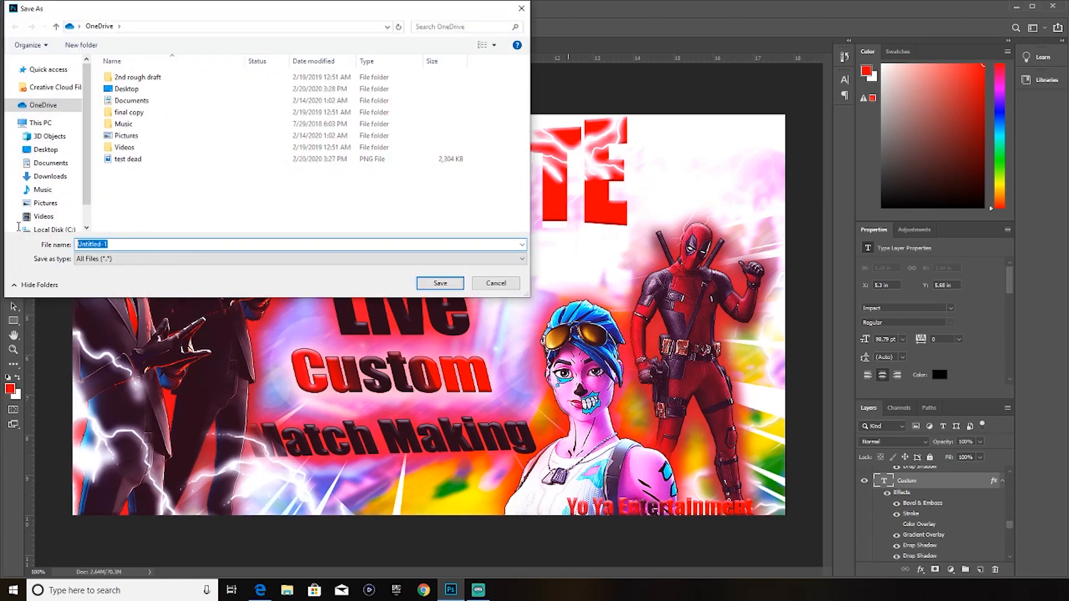
key(BackSpace)
text(Cu)
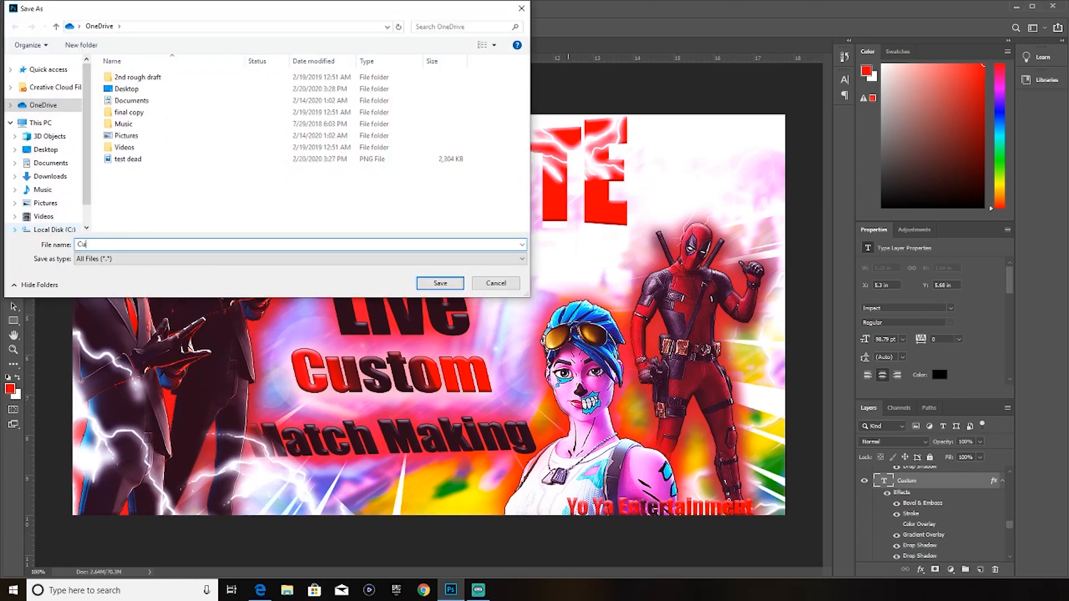
text(stoms)
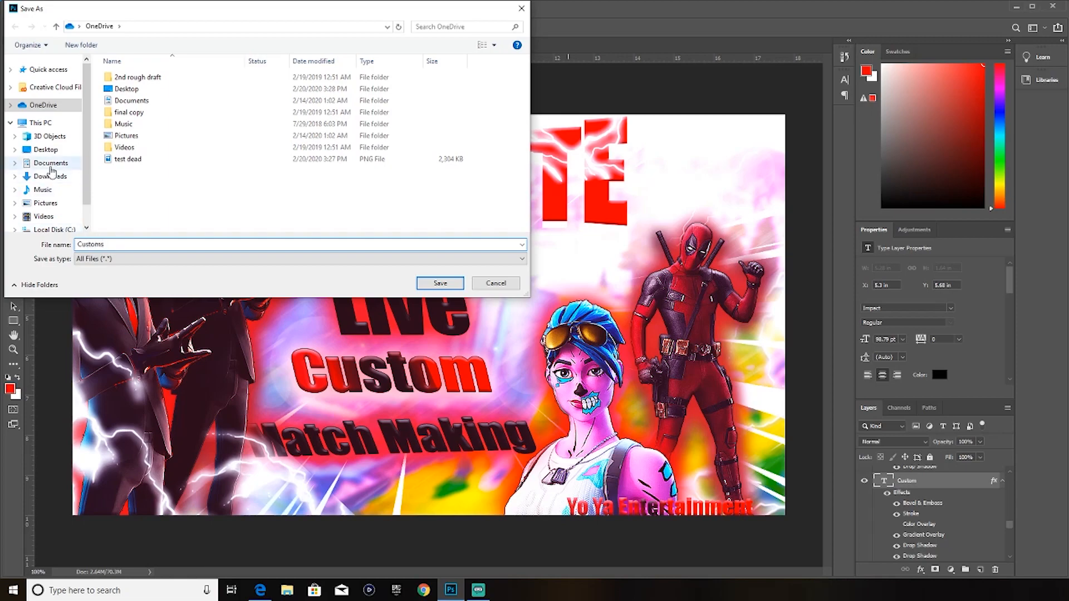
click(49, 164)
scroll(177, 223, down, 1)
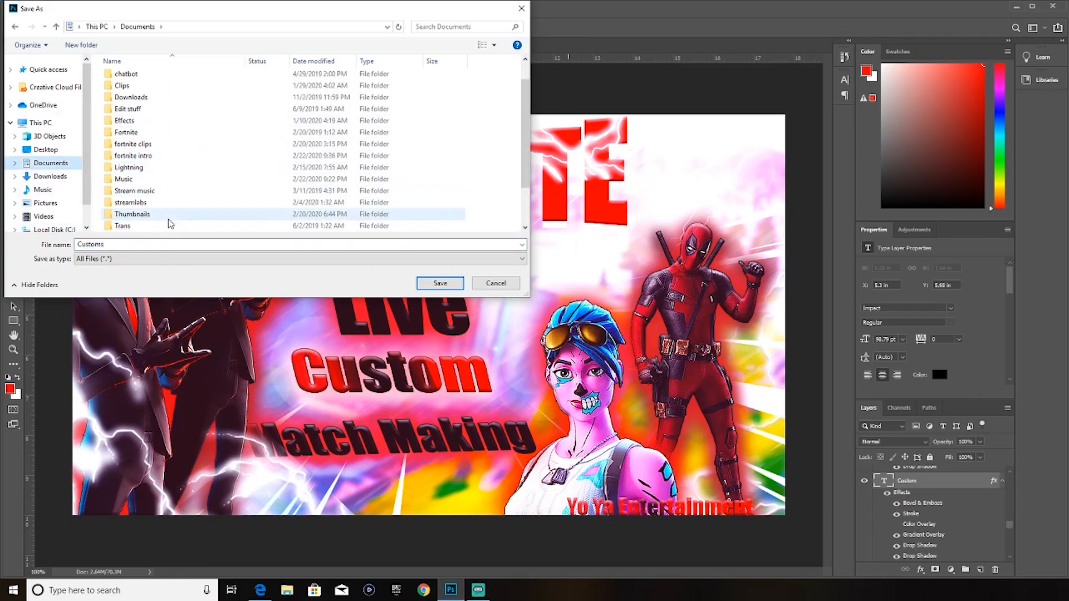
double_click(167, 215)
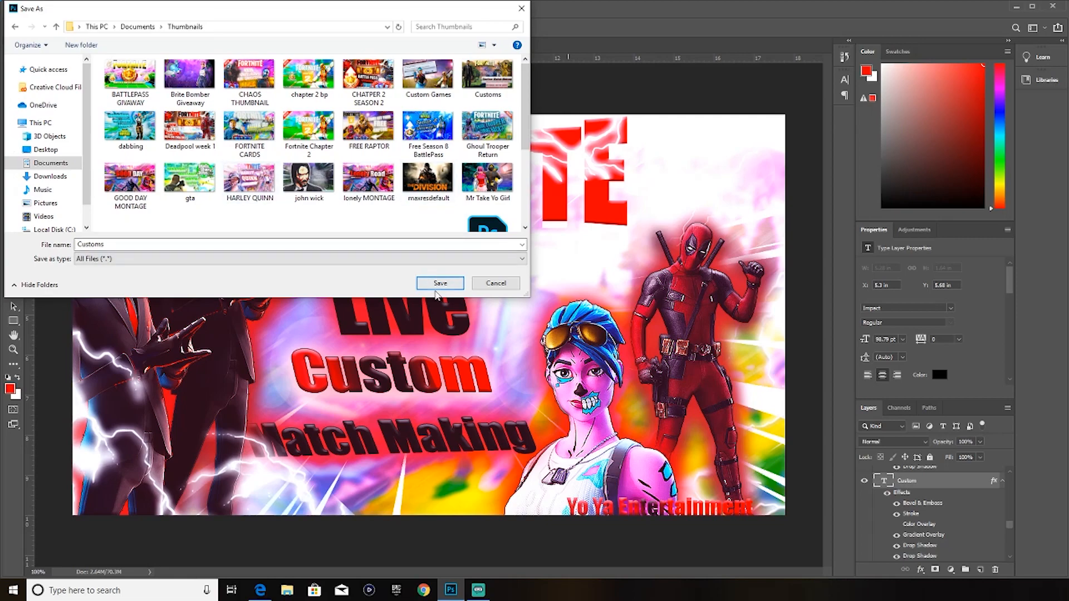
click(440, 283)
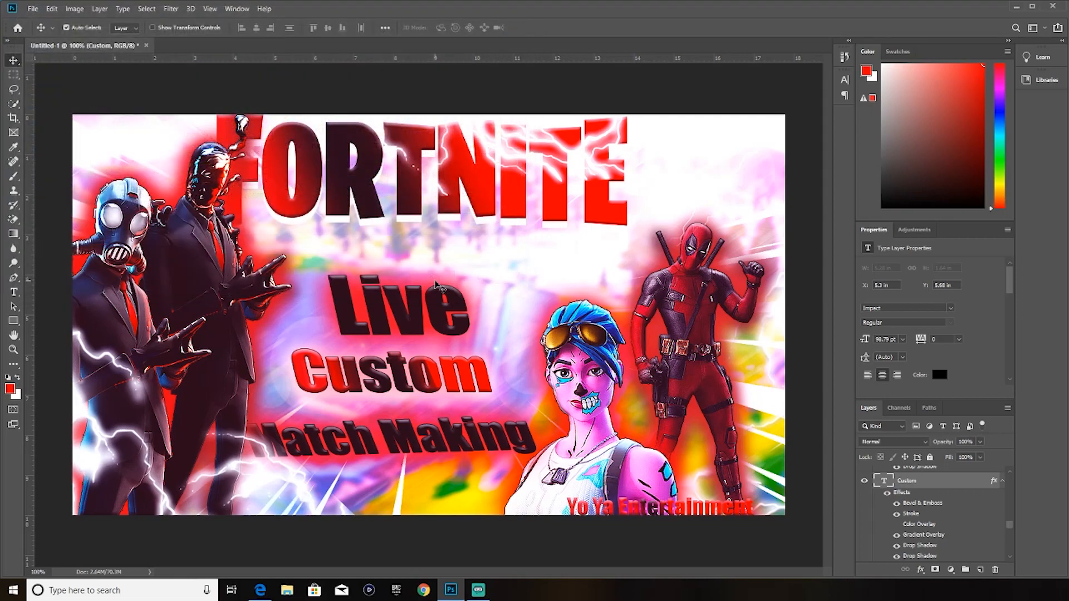